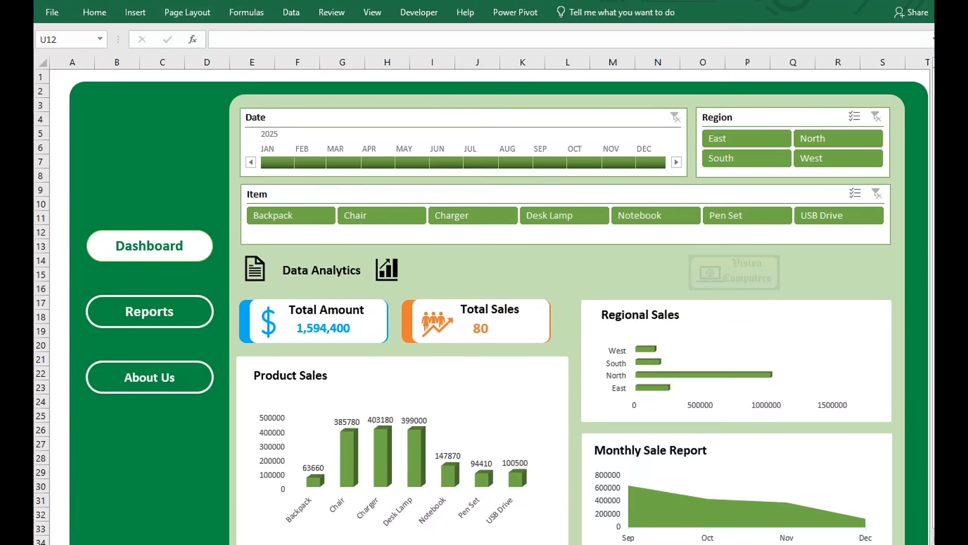
Preview the dashboard filtered by region East, North, West and South in turn, and clear the region filter
click(737, 142)
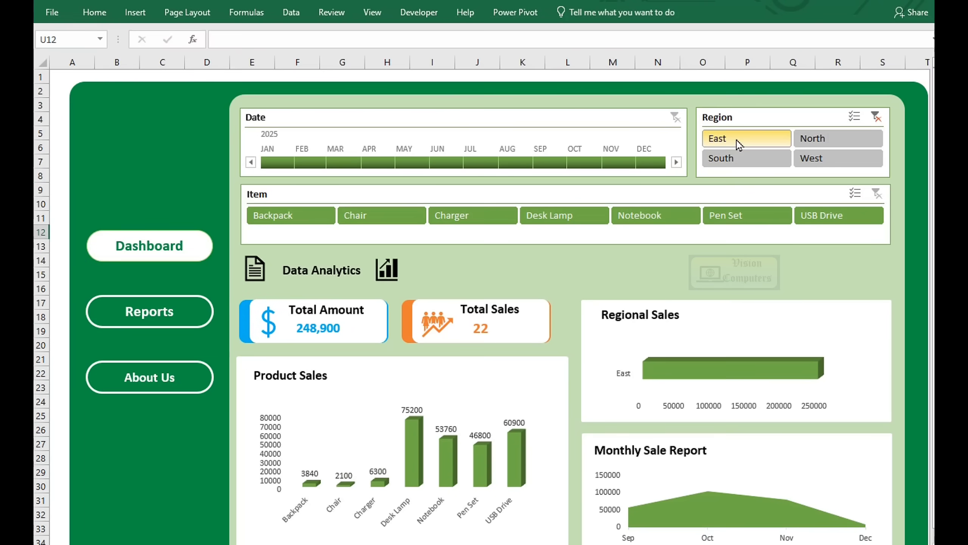
click(816, 139)
click(795, 158)
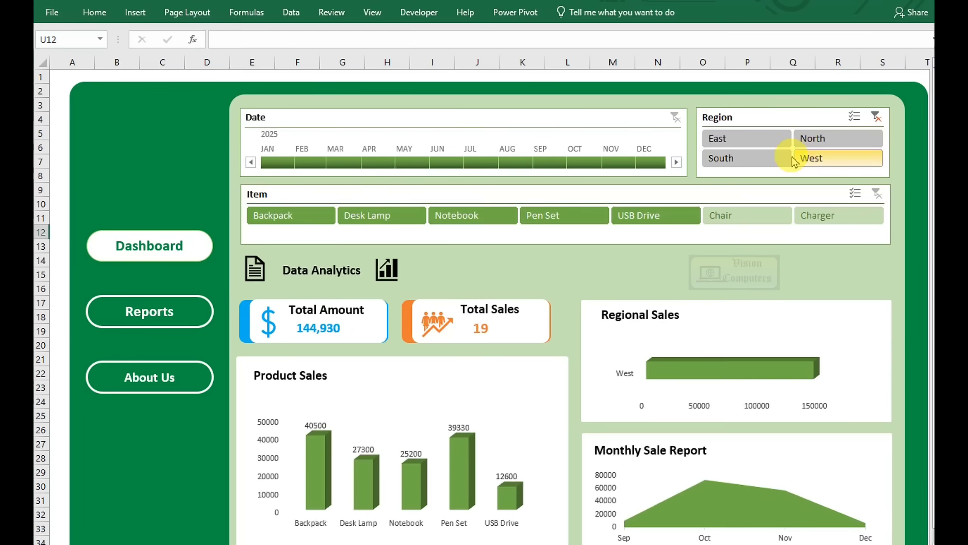
click(785, 158)
click(877, 117)
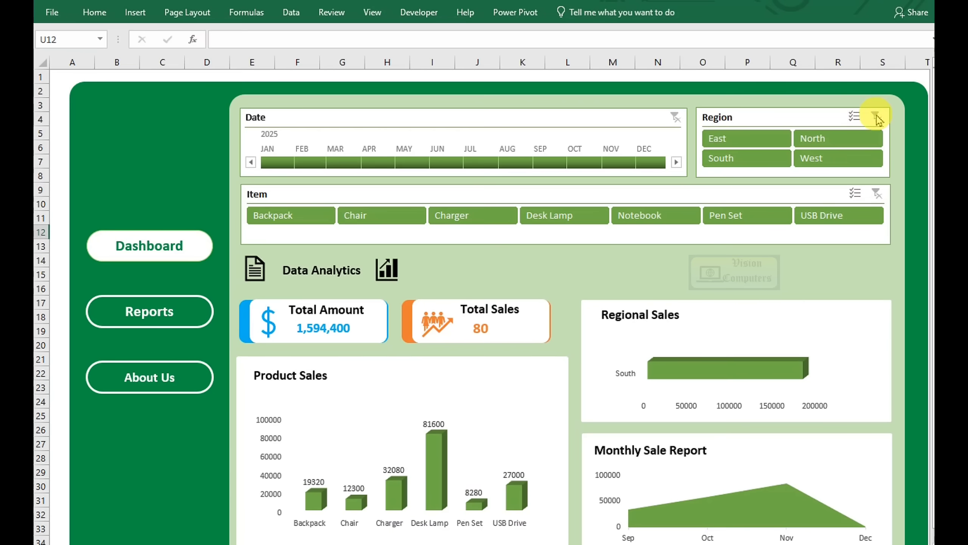
Preview the dashboard for October to November and for September to December 2025, and clear the date filter
drag(553, 162, 608, 166)
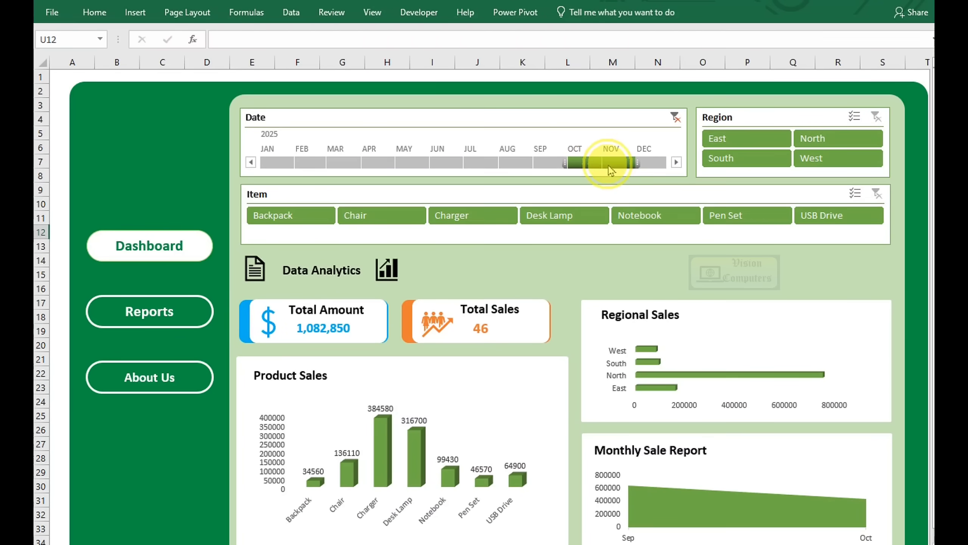
drag(549, 162, 638, 169)
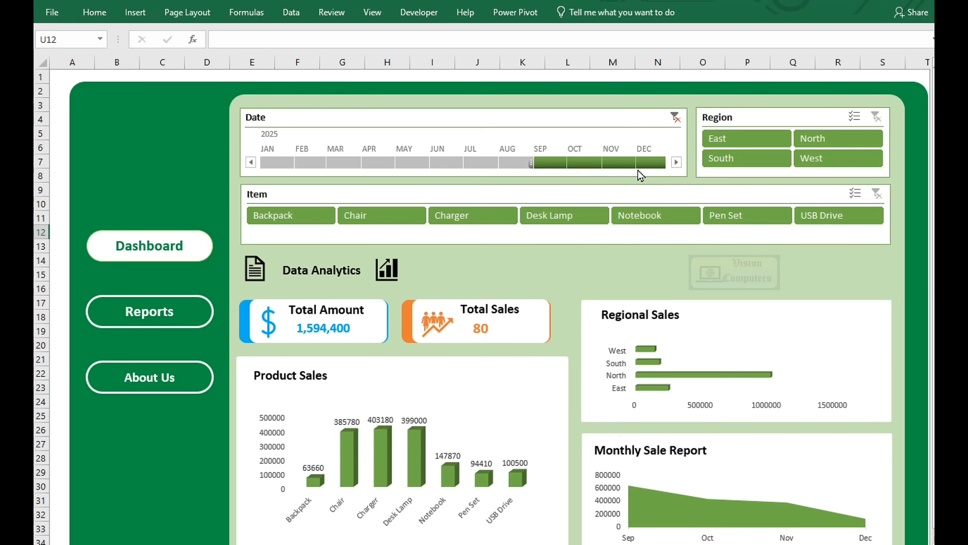
click(675, 117)
Preview the dashboard for Backpack, Chair, Charger, Desk Lamp with Notebook, Pen Set and USB Drive in turn
click(302, 219)
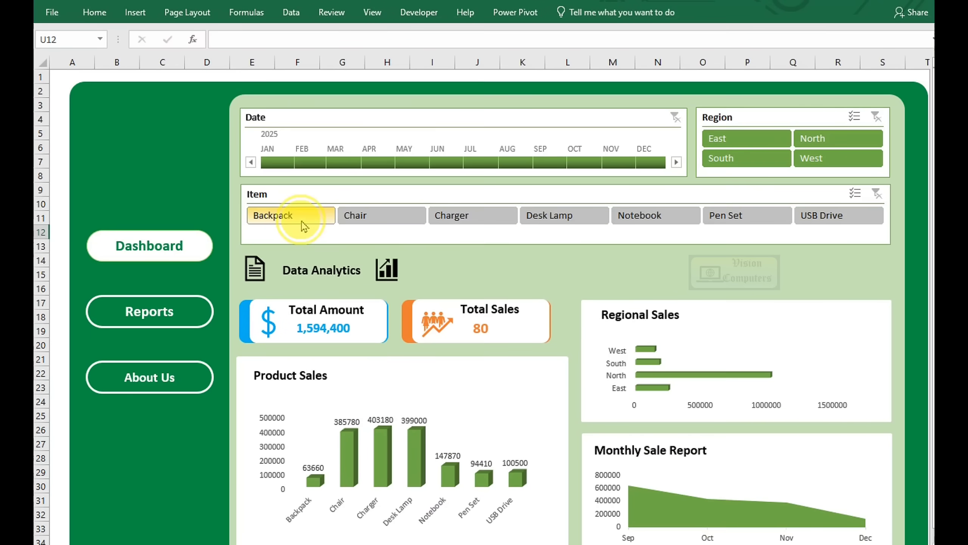
click(364, 217)
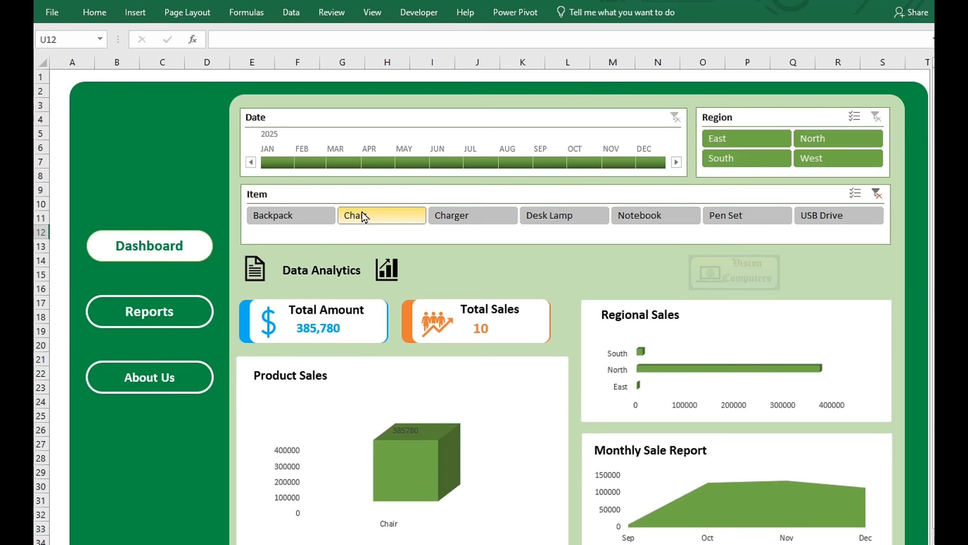
click(477, 217)
click(580, 218)
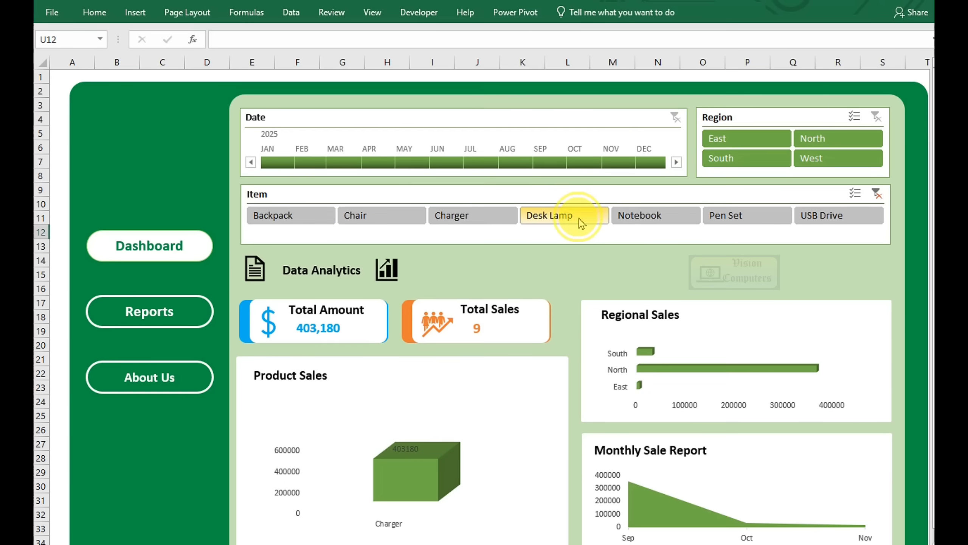
ctrl+click(660, 217)
click(719, 217)
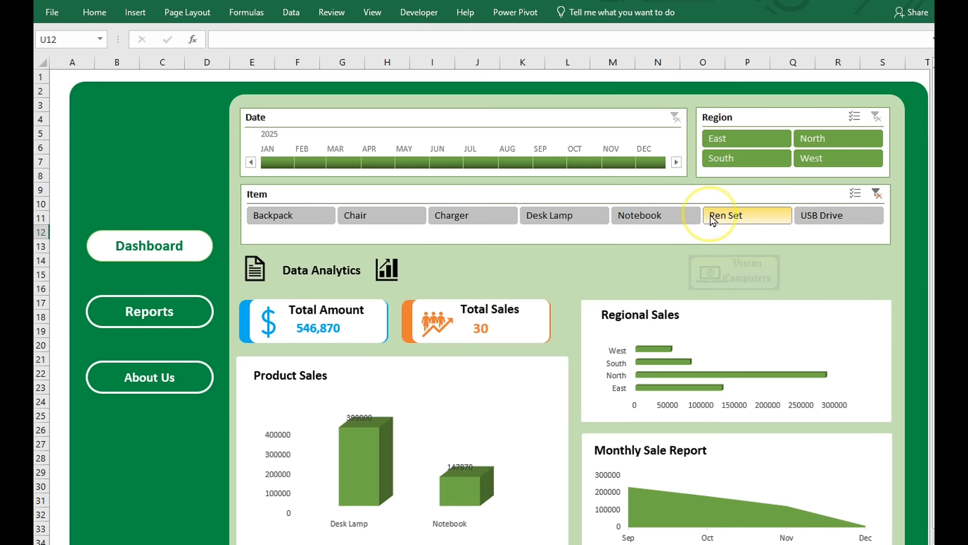
click(802, 217)
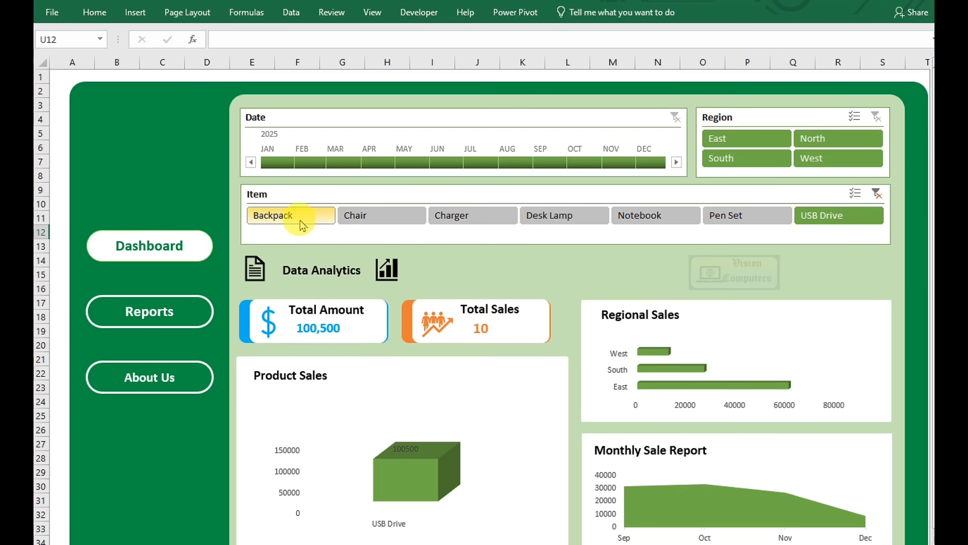
Go through the item filters again one by one from Backpack to USB Drive, and clear the item filter
click(316, 218)
click(399, 219)
click(475, 223)
click(555, 223)
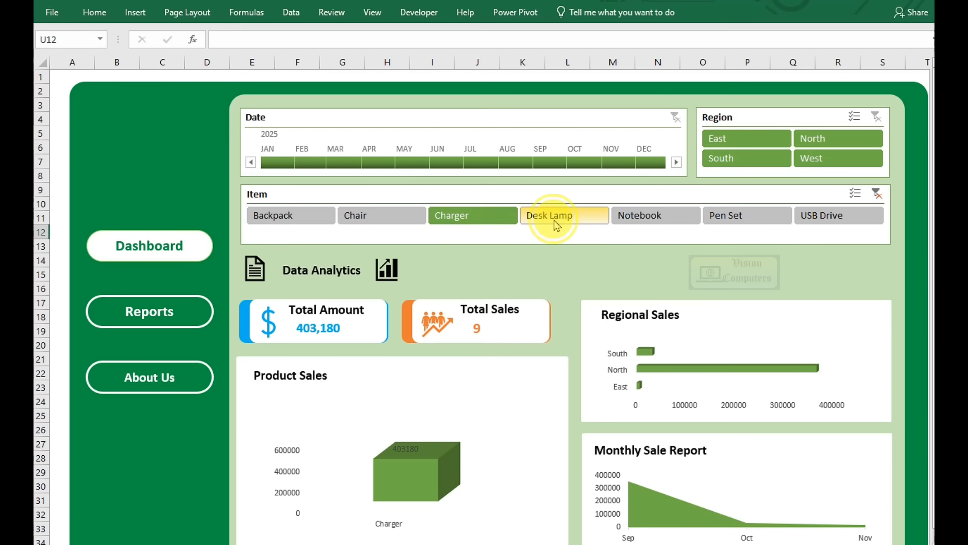
click(676, 219)
click(720, 223)
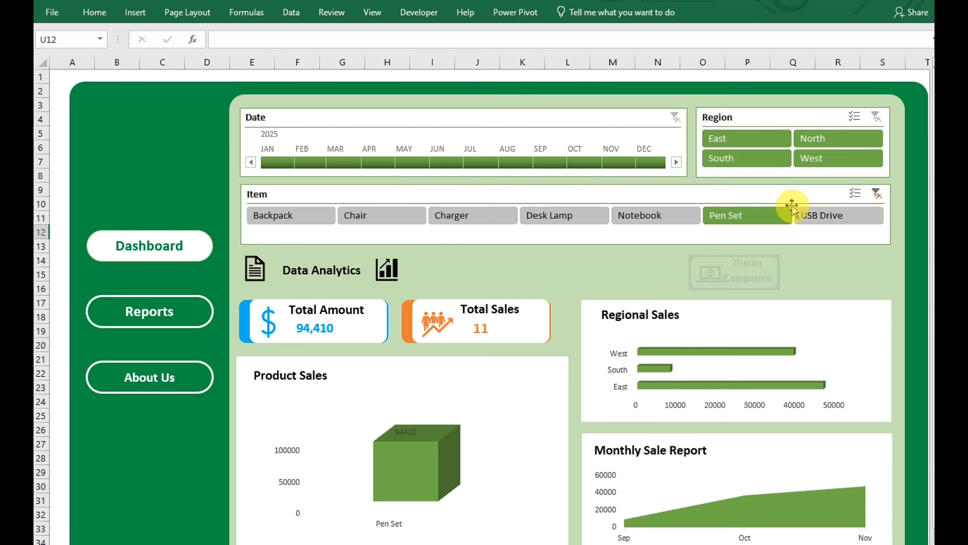
click(833, 220)
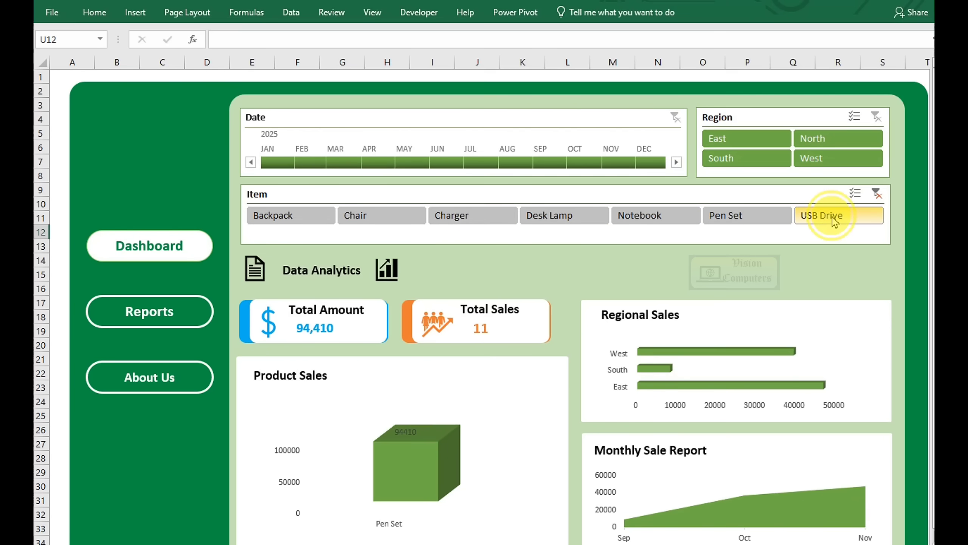
click(877, 193)
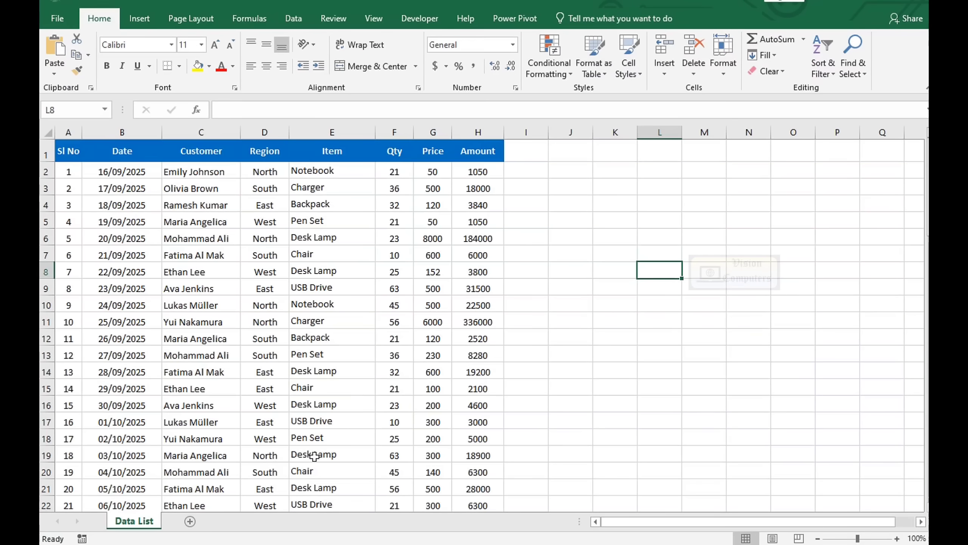
Add a new worksheet named Dashboard and place it before the Data List sheet
click(189, 521)
right_click(190, 527)
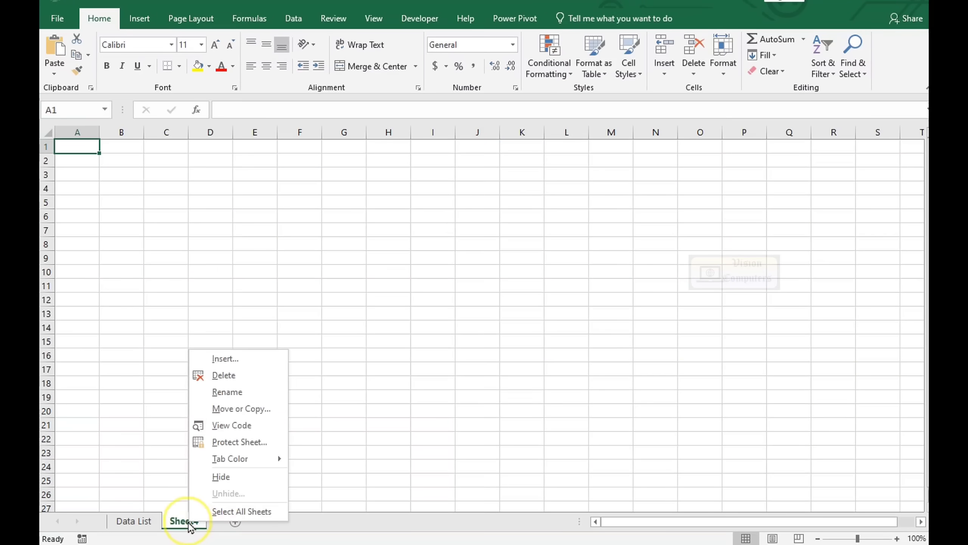
click(234, 391)
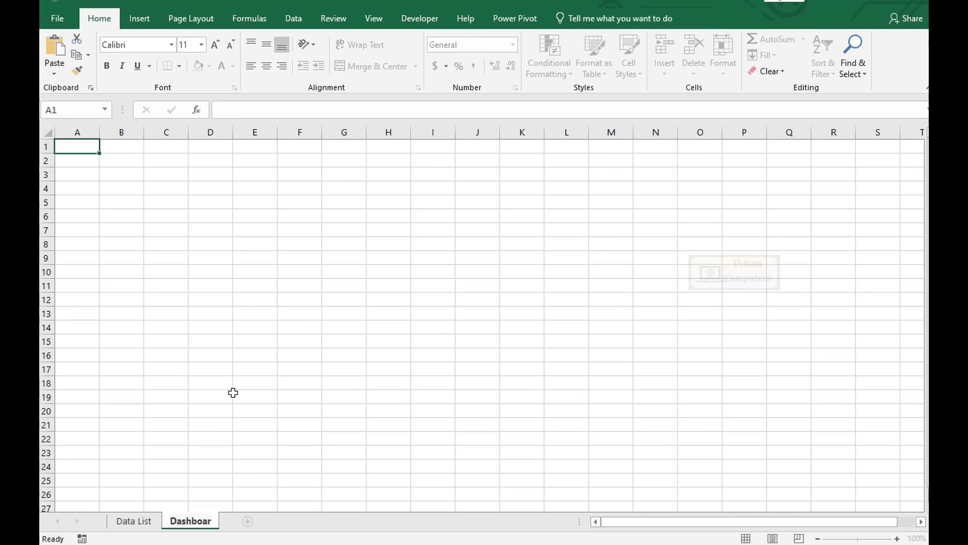
click(233, 393)
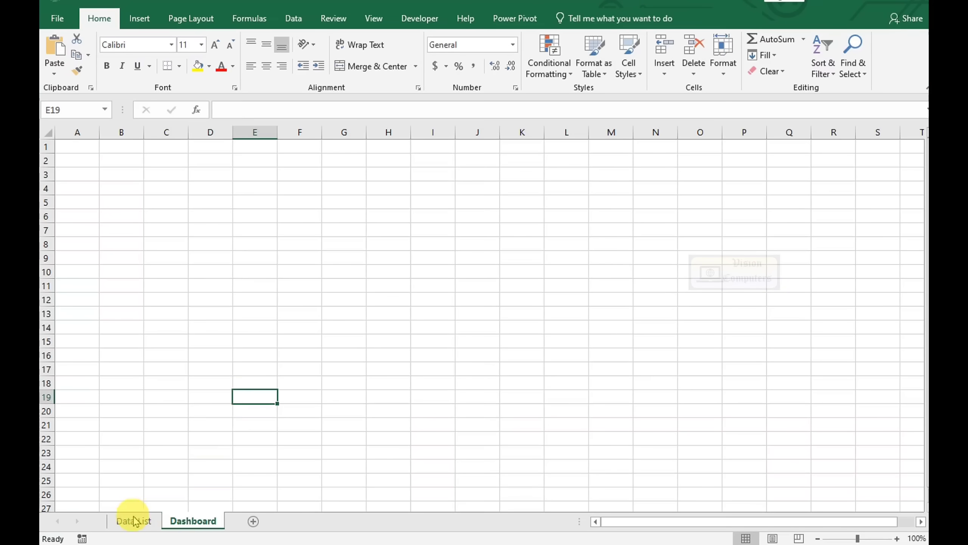
drag(126, 526, 233, 529)
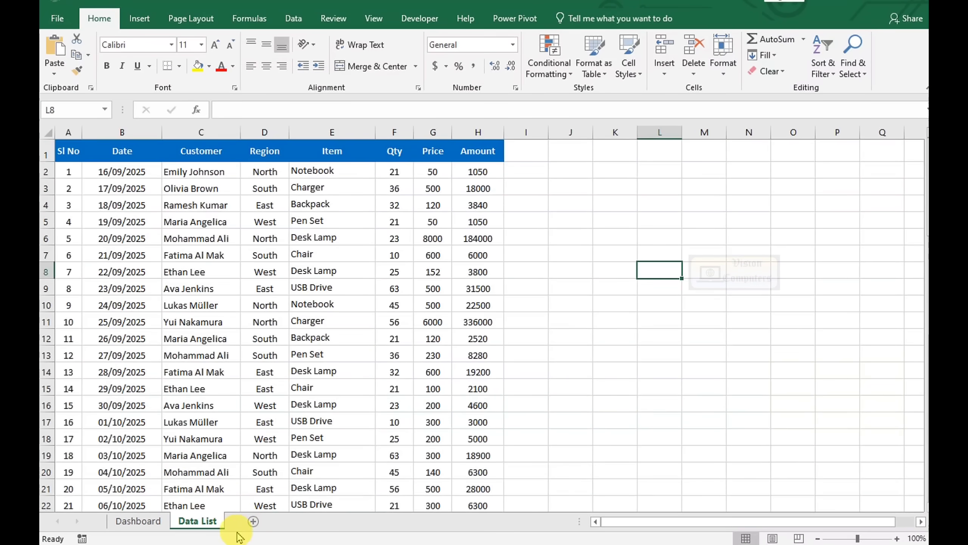
Draw a rounded rectangle about 10.04" high and 11.95" wide on the Dashboard sheet, from column B to column S
click(135, 522)
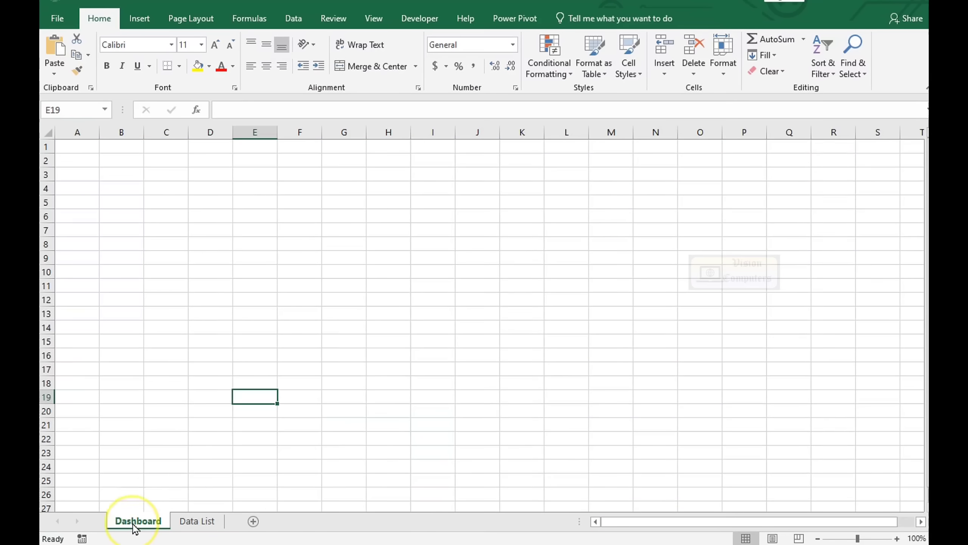
click(140, 18)
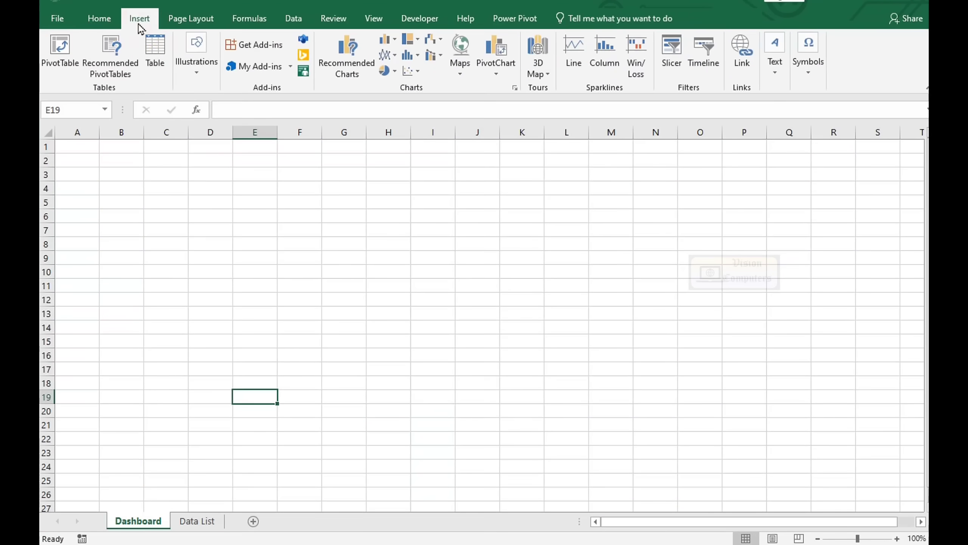
click(192, 78)
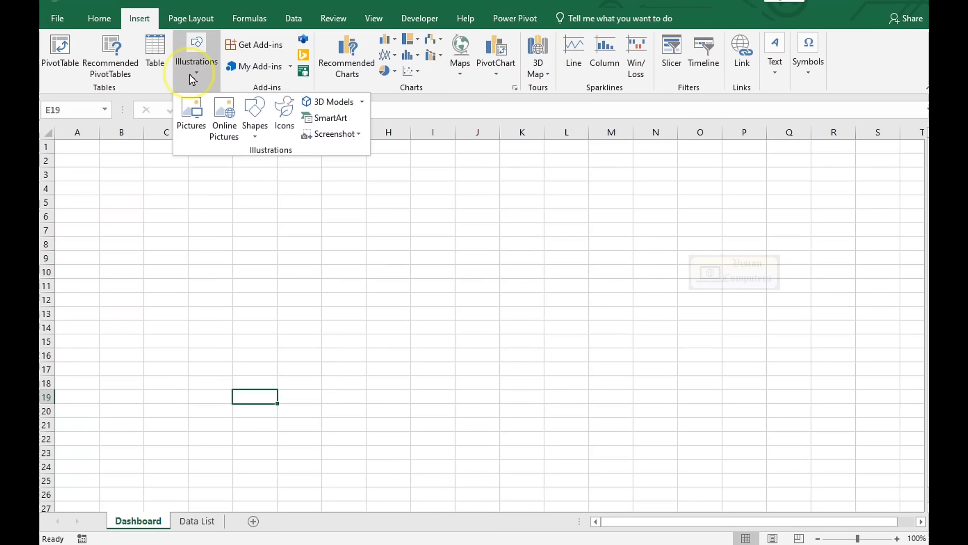
click(255, 131)
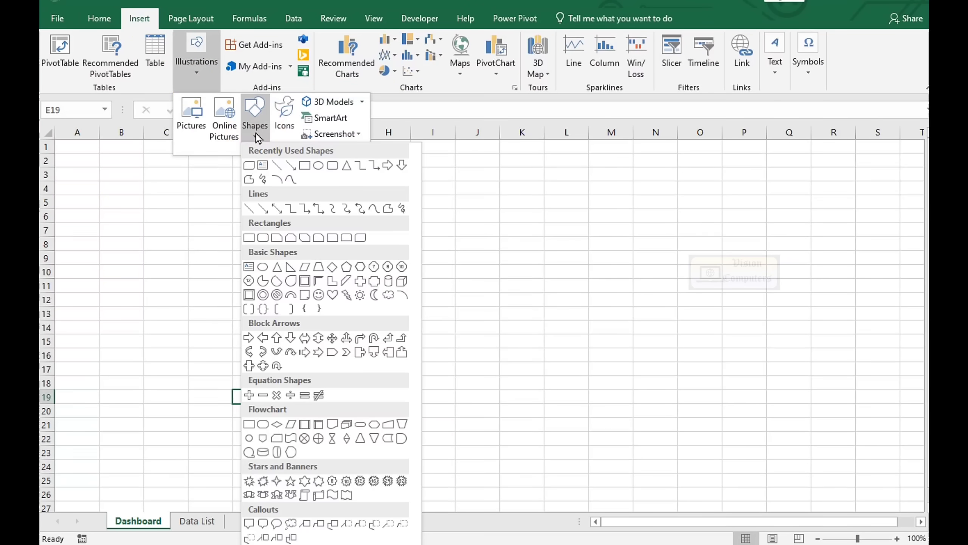
click(263, 238)
drag(98, 143, 881, 501)
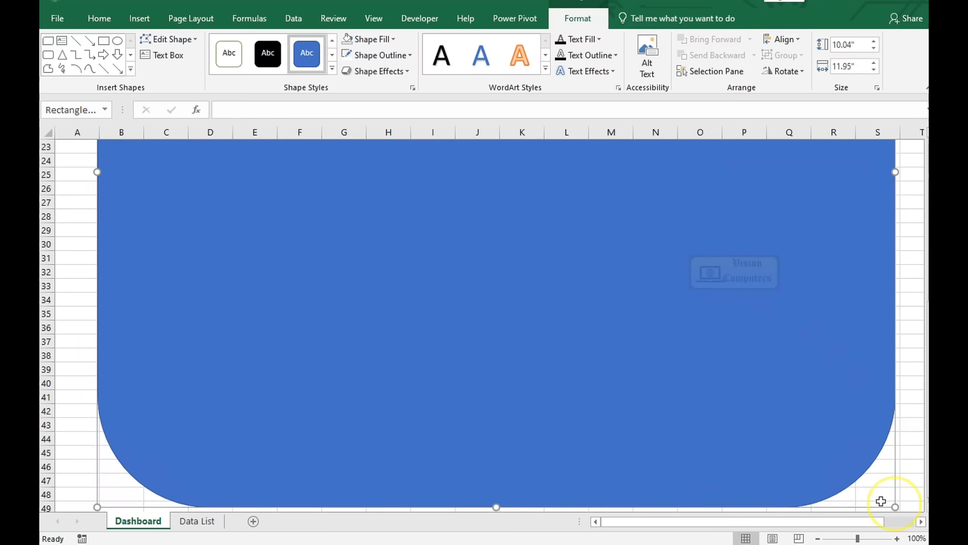
Reduce the rectangle's corner rounding to a small radius and move the shape so it starts at row 2 in column A
scroll(671, 415, up, 7)
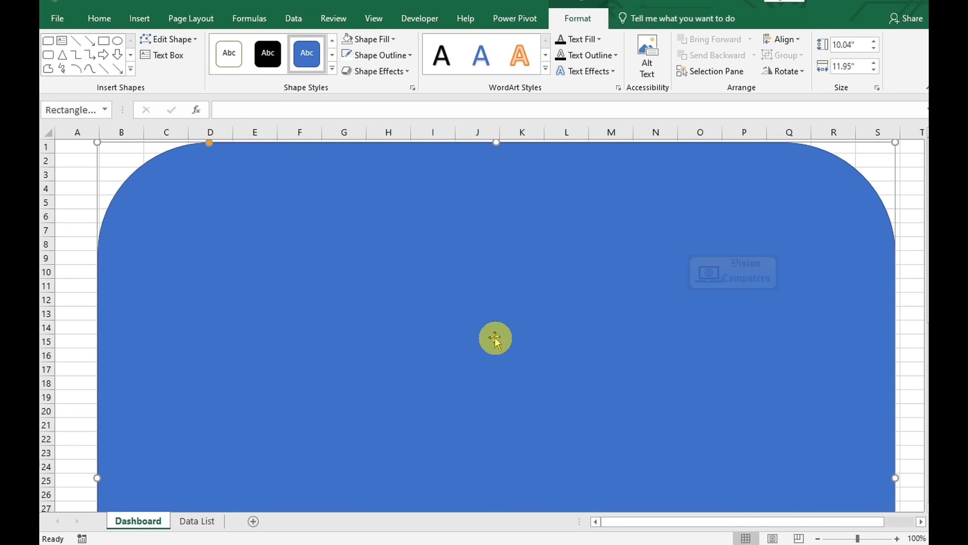
drag(209, 146, 109, 156)
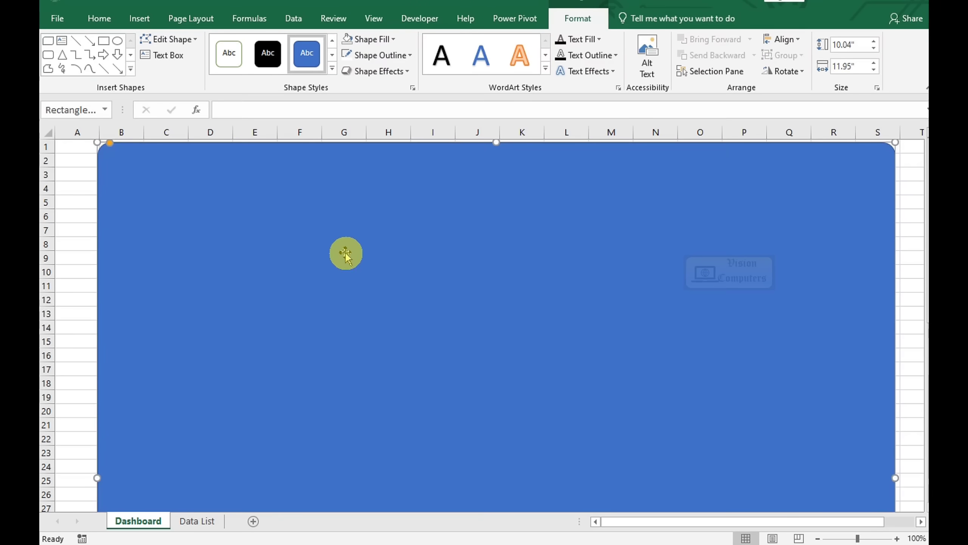
drag(346, 253, 333, 261)
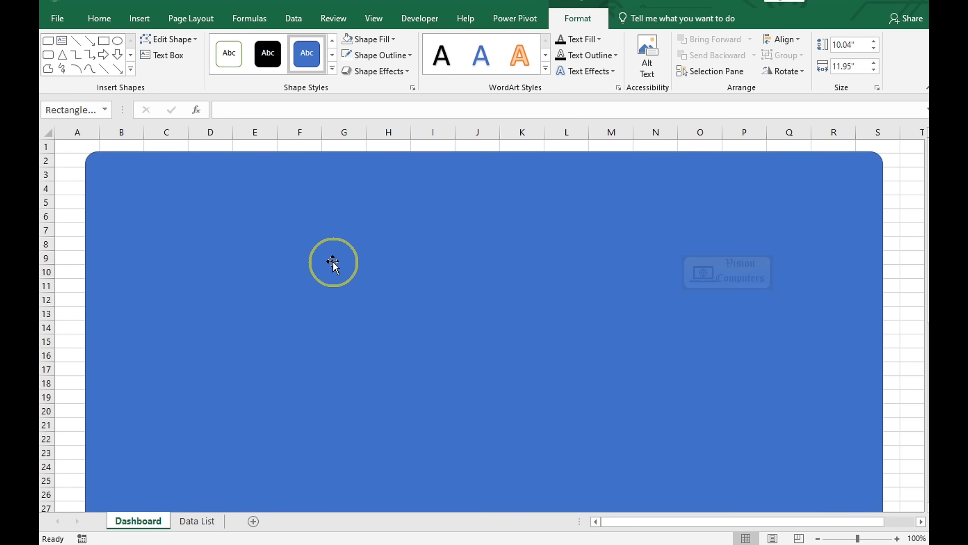
key(ctrl+F1)
Fill the rectangle with a custom green slightly darker than the standard green
click(570, 20)
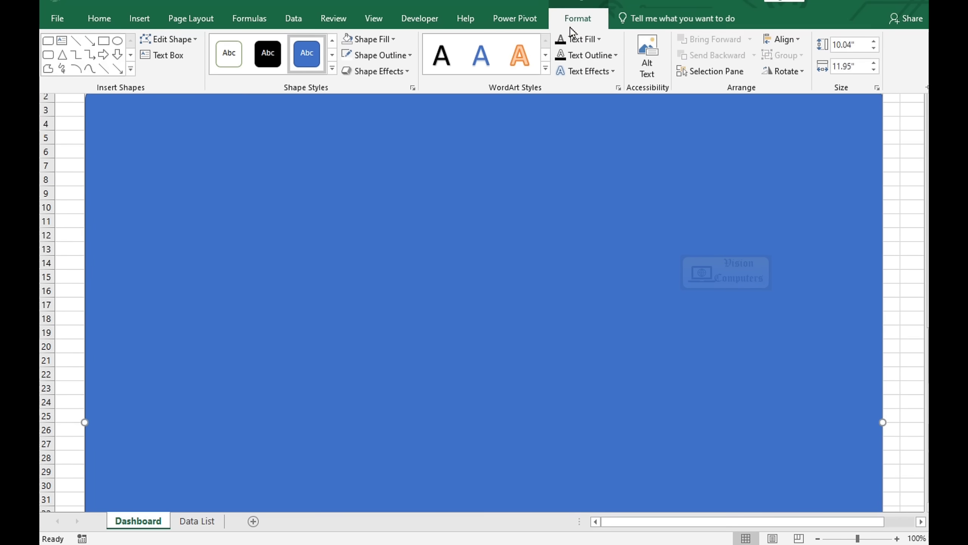
click(367, 42)
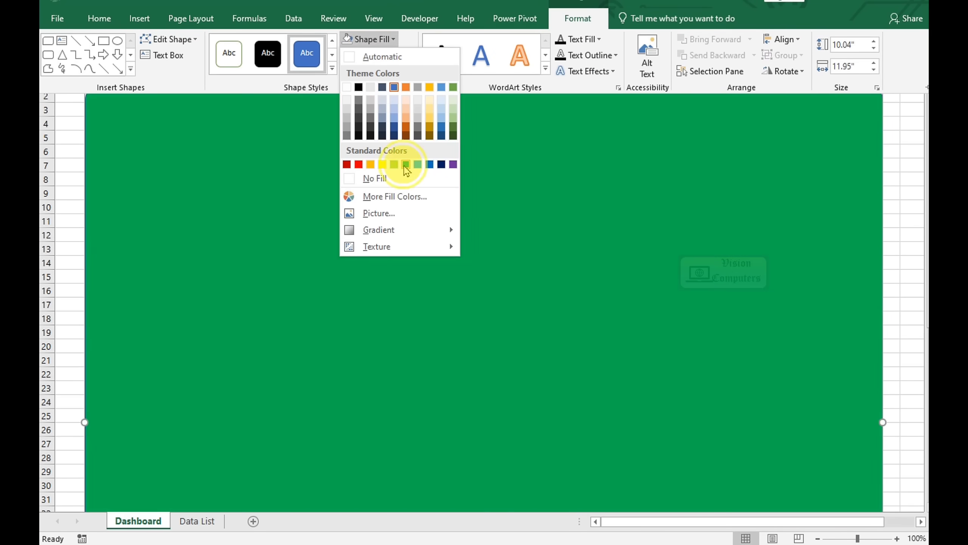
click(406, 165)
click(367, 39)
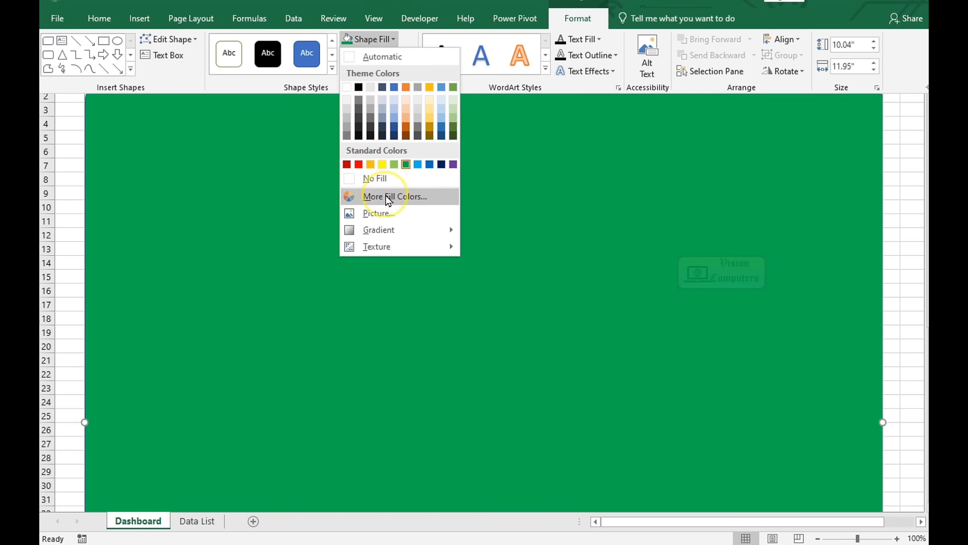
click(388, 197)
click(513, 340)
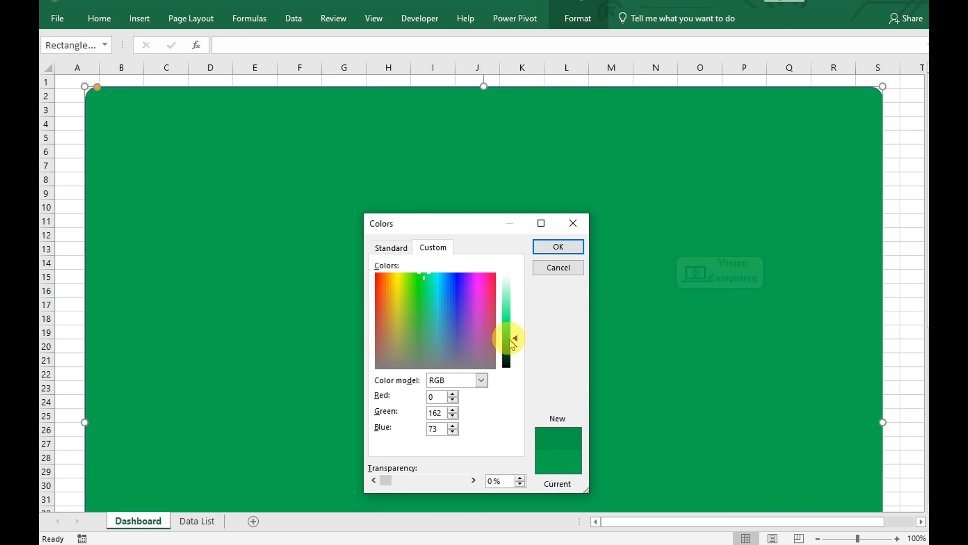
click(508, 344)
click(554, 246)
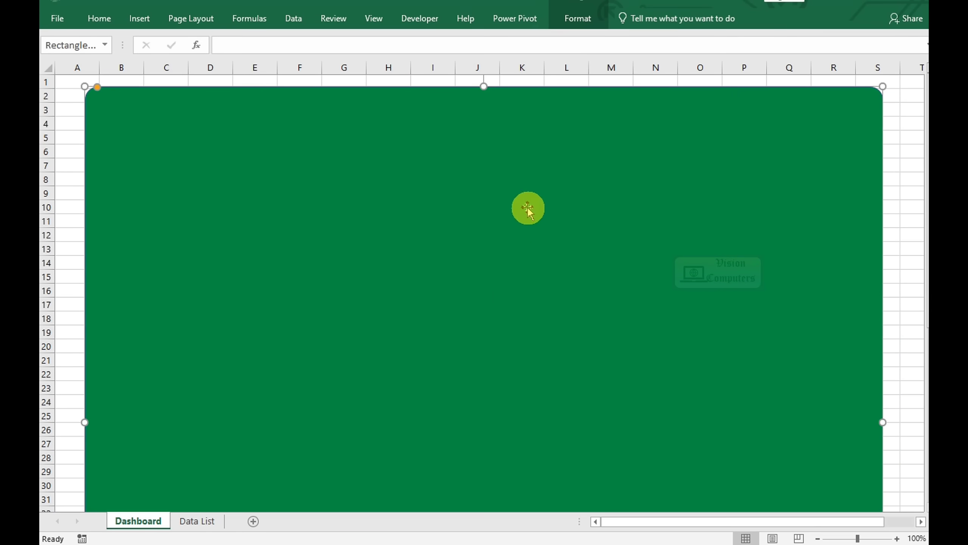
Remove the outline from the dark green rectangle
click(576, 18)
click(399, 62)
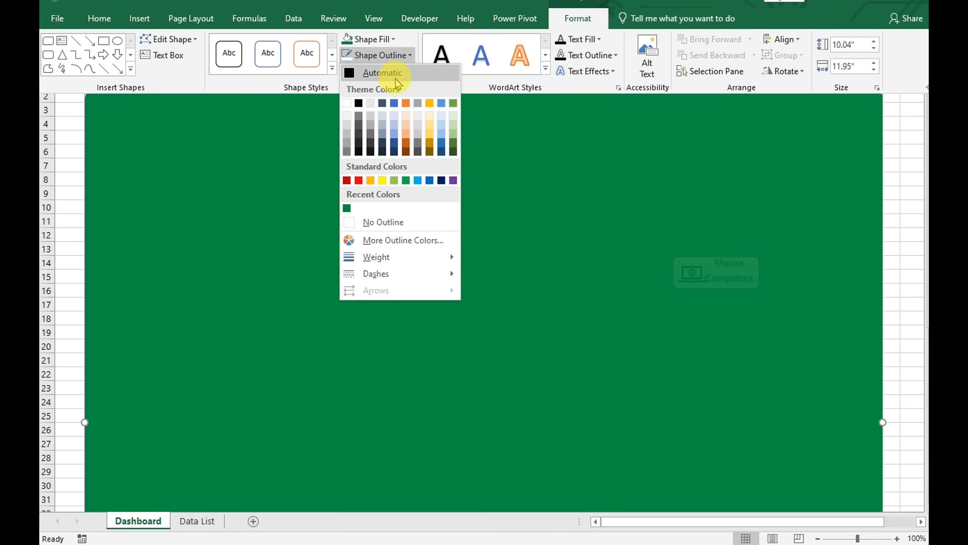
click(367, 219)
Duplicate the dark green rectangle and fill the copy with a light tint of the theme green
click(254, 199)
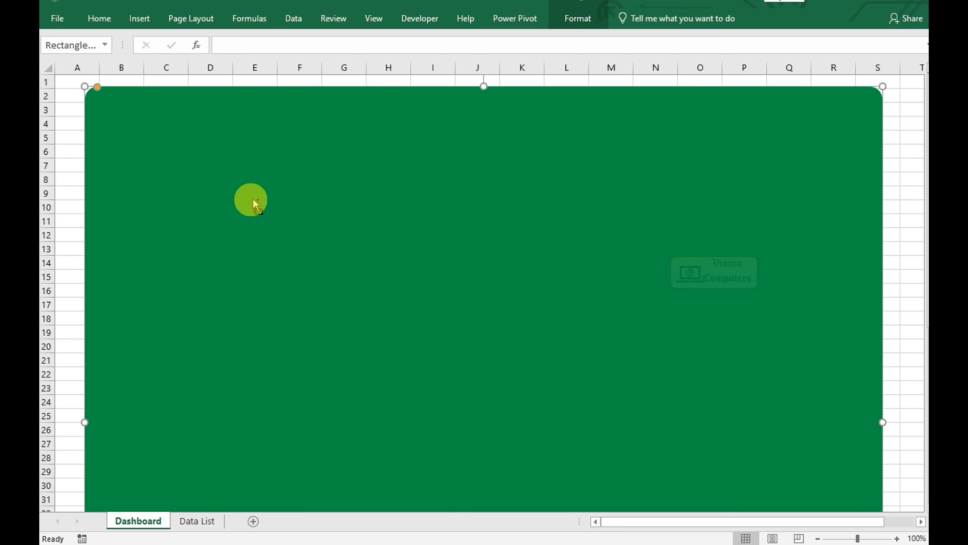
key(ctrl+d)
drag(252, 199, 395, 120)
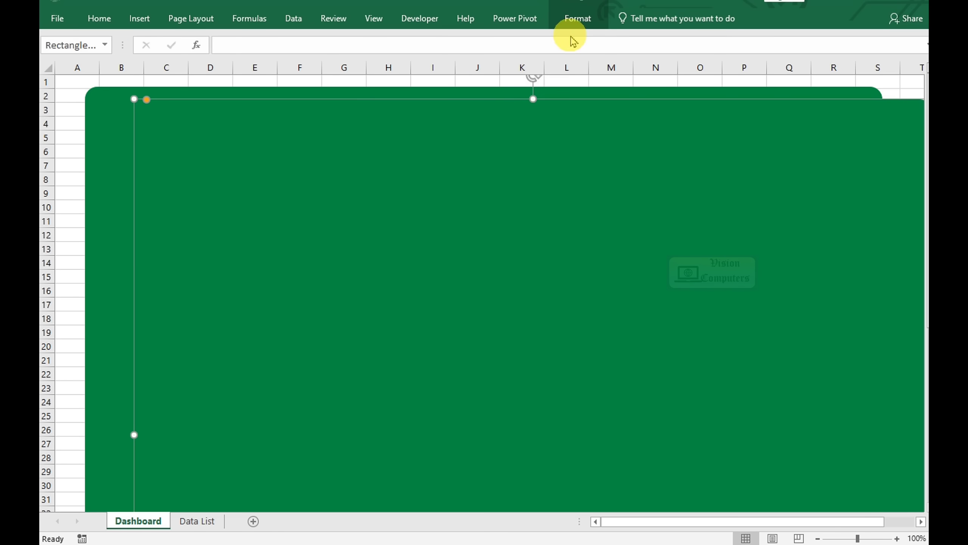
click(575, 19)
click(382, 39)
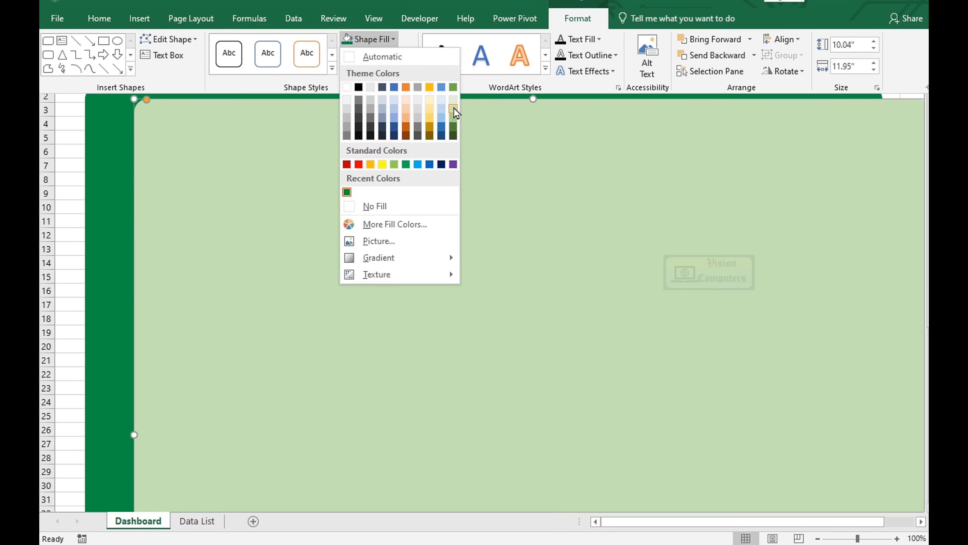
click(454, 107)
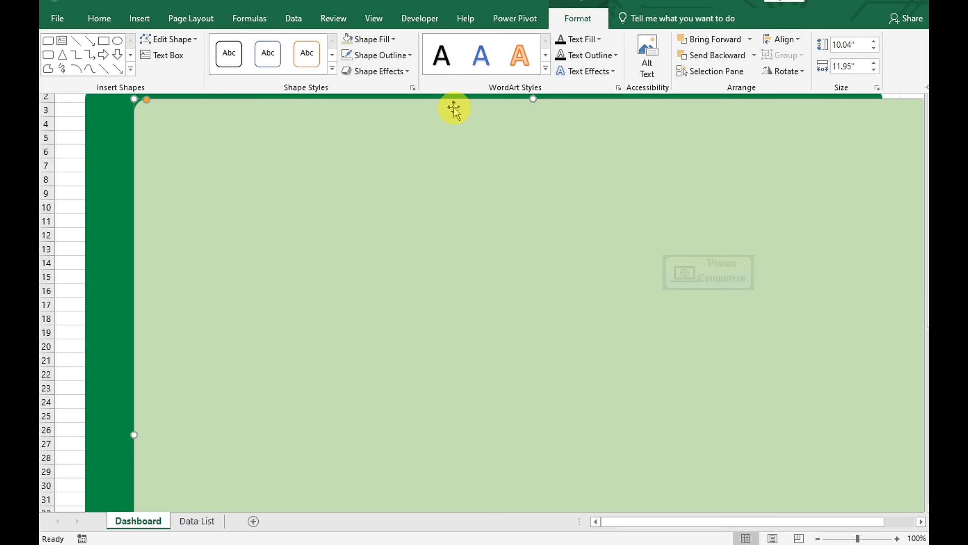
Widen the dark green rectangle to column T and shrink the light green one inside it, spanning from column E to column S
click(598, 333)
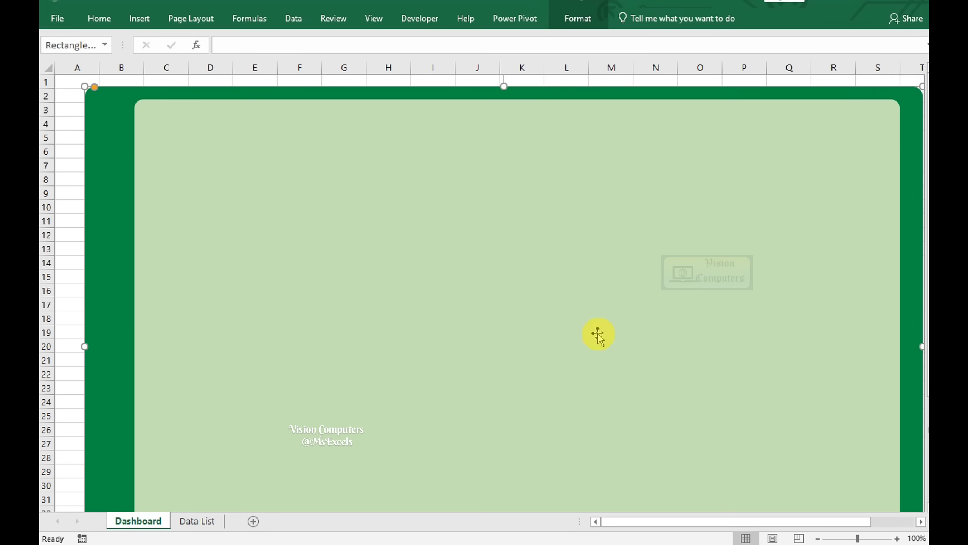
click(473, 260)
drag(133, 345, 232, 347)
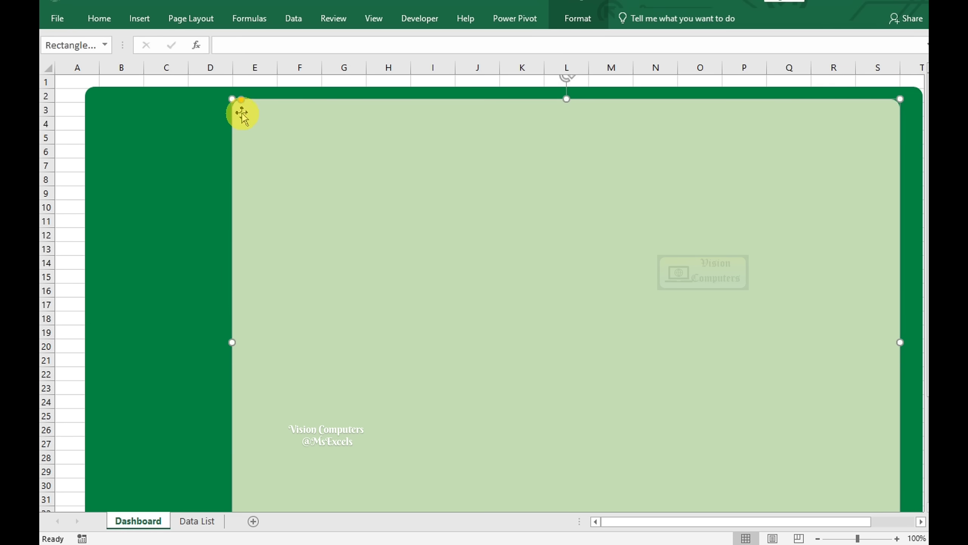
Slightly increase the corner rounding of both the light green and the dark green rectangles
drag(243, 101, 253, 102)
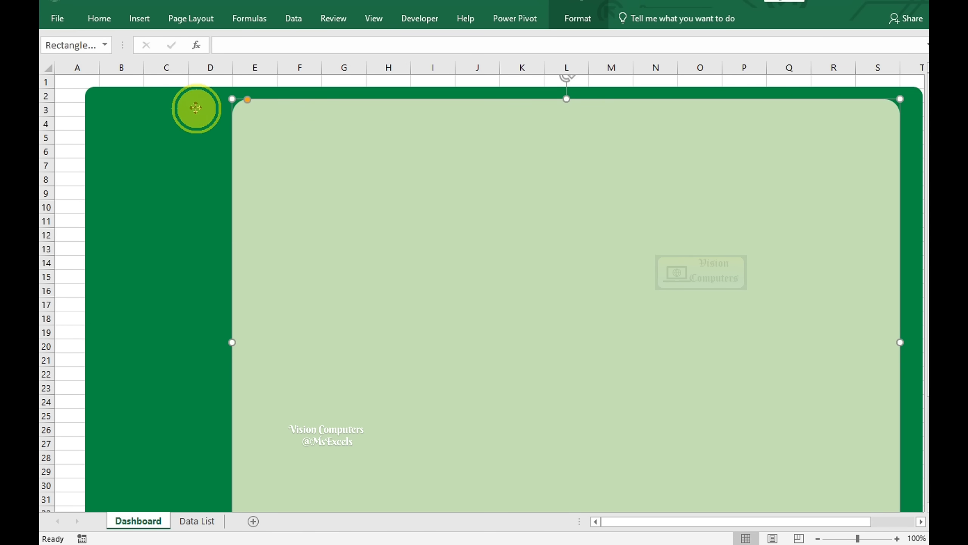
click(97, 95)
drag(97, 95, 104, 98)
click(381, 170)
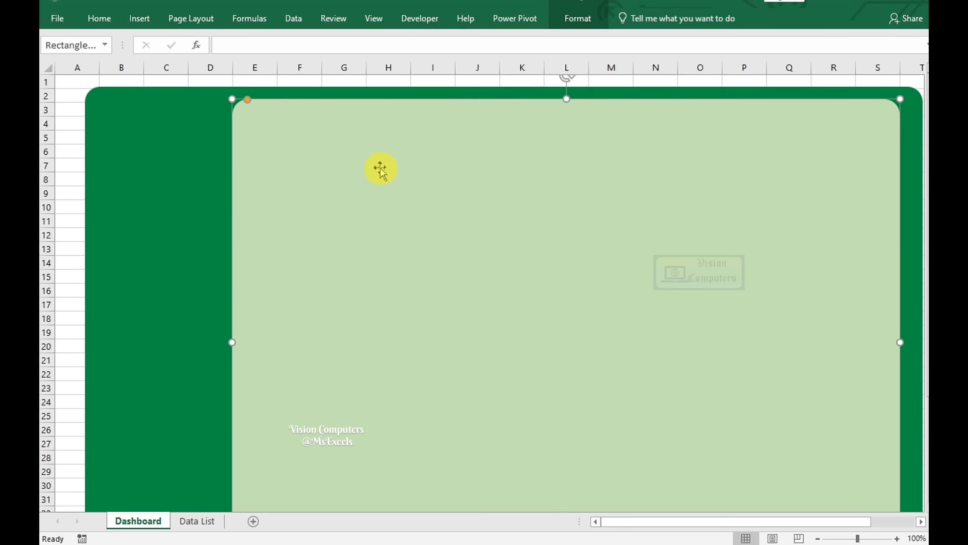
Create a PivotTable on a new worksheet from the Data List range A1:H81
click(190, 527)
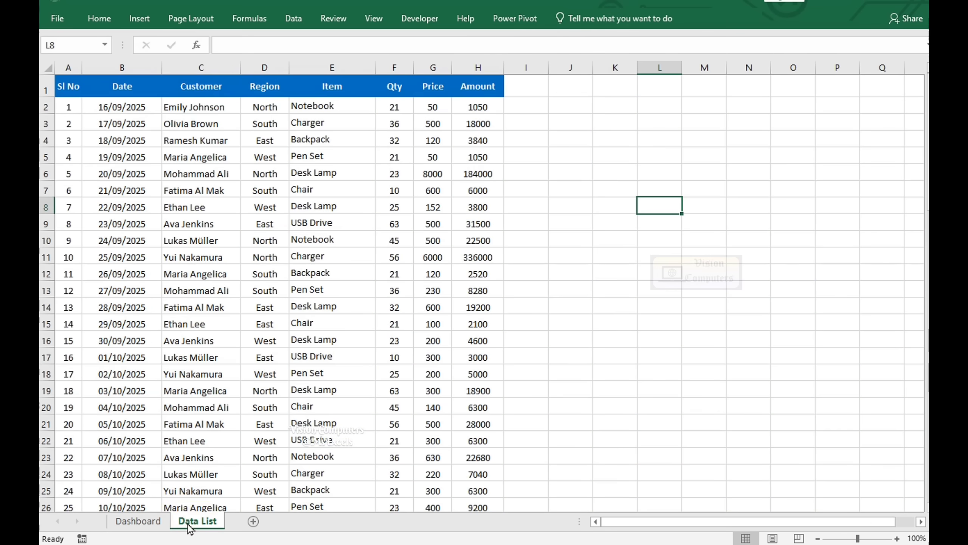
click(69, 90)
key(ctrl+shift+End)
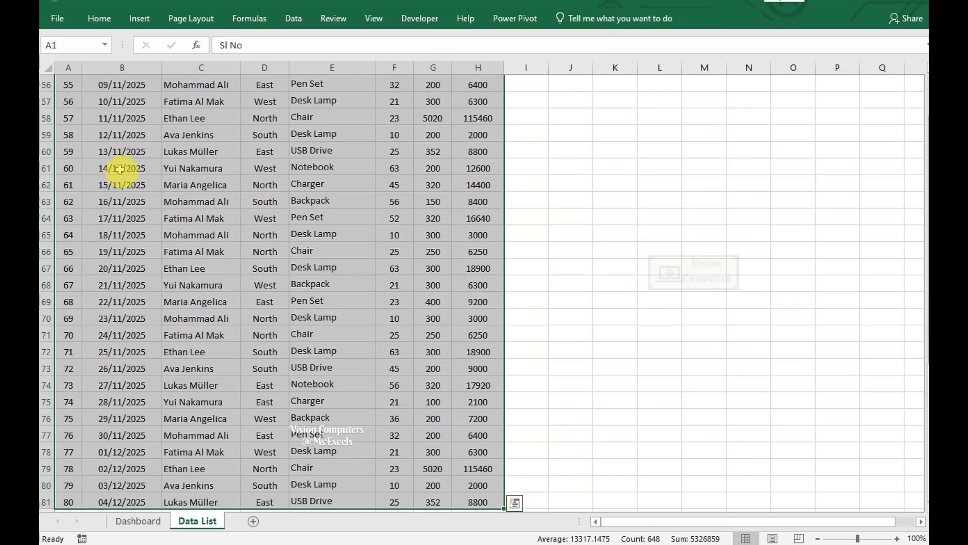
scroll(132, 218, up, 18)
click(139, 18)
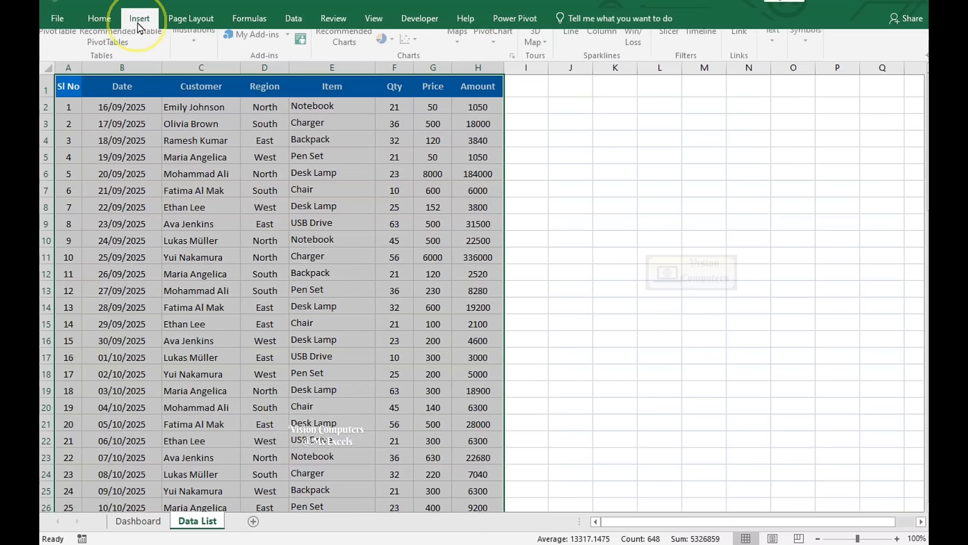
click(59, 45)
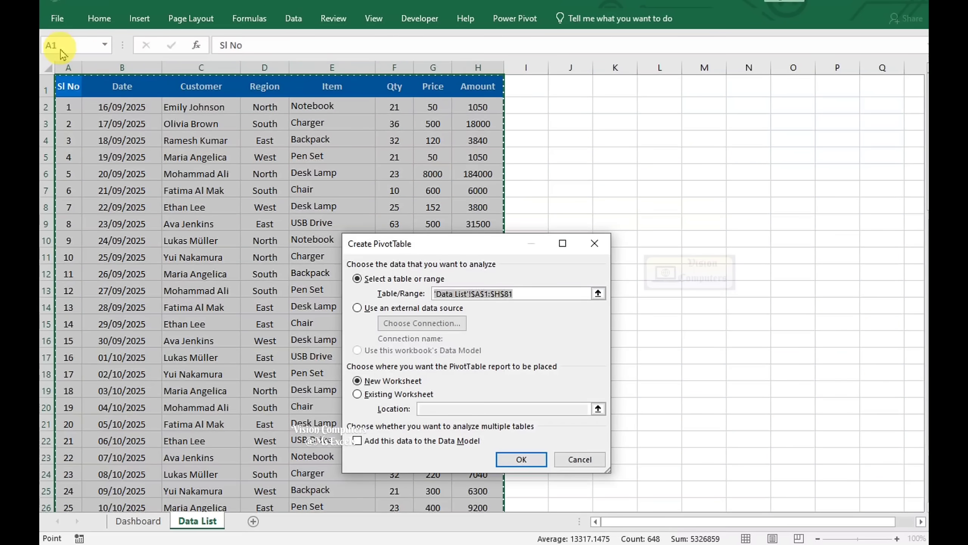
click(358, 381)
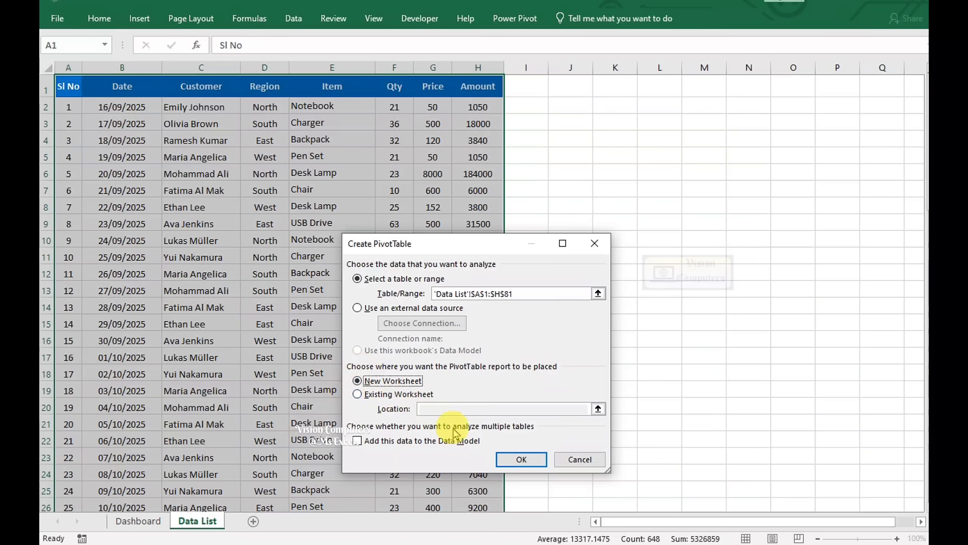
click(521, 459)
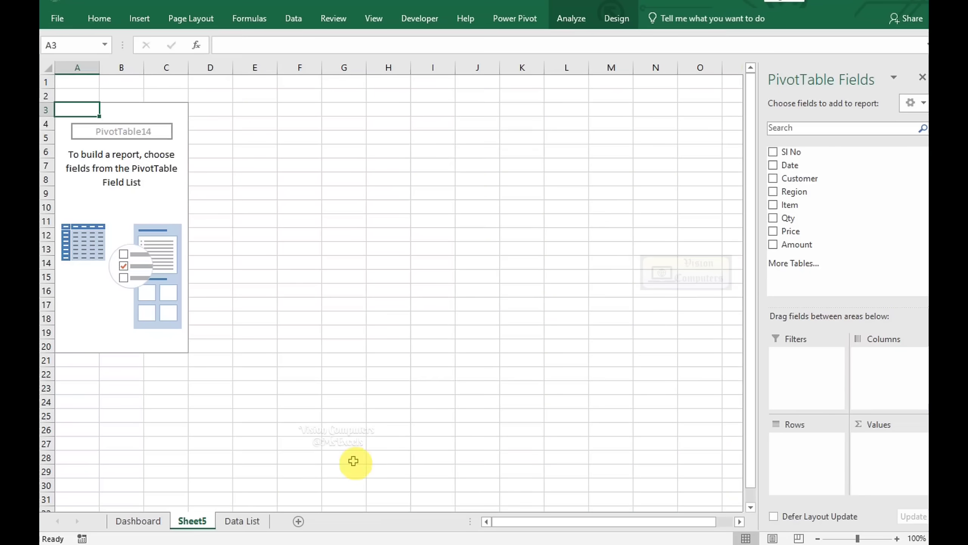
Rename the new PivotTable worksheet as "Pivot table"
right_click(192, 520)
click(243, 393)
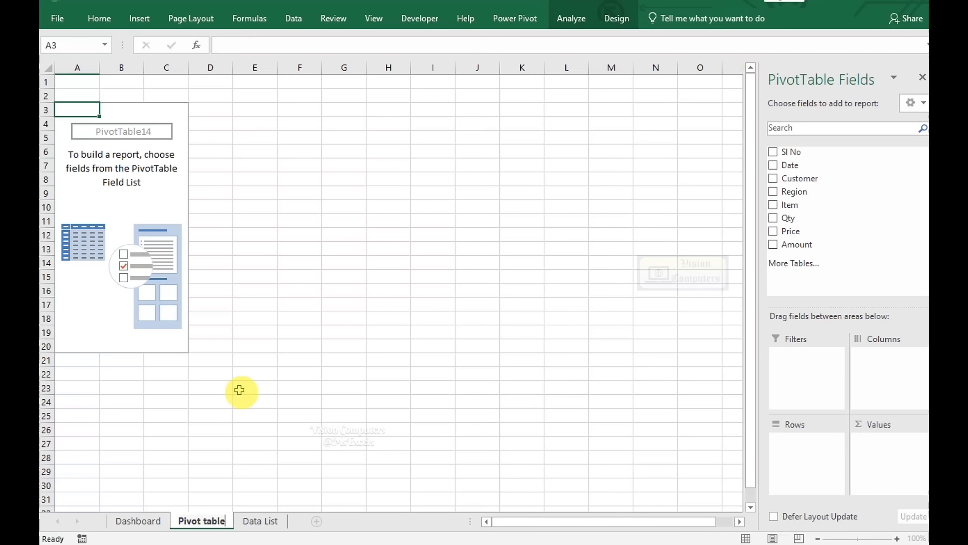
click(153, 205)
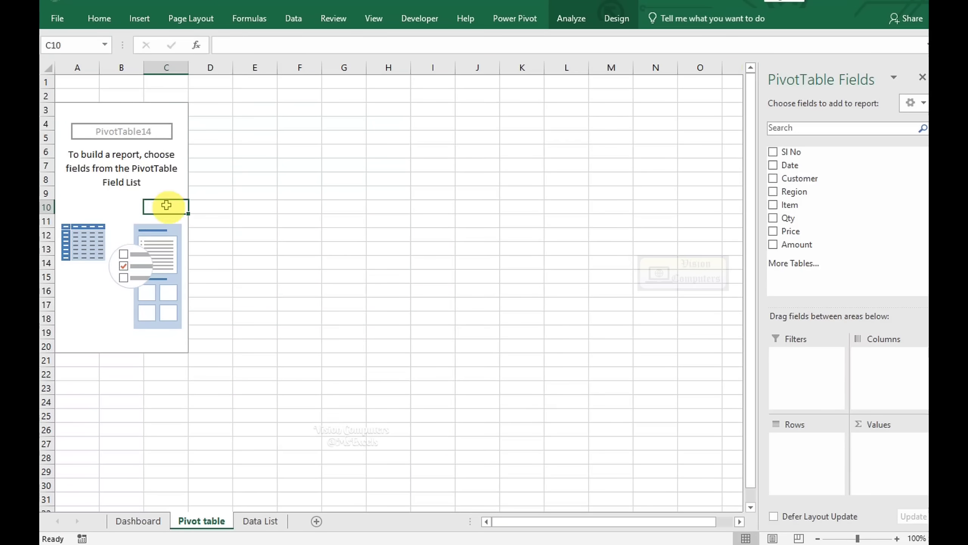
Add the Date field to the pivot table's rows and insert a timeline for Date
click(773, 165)
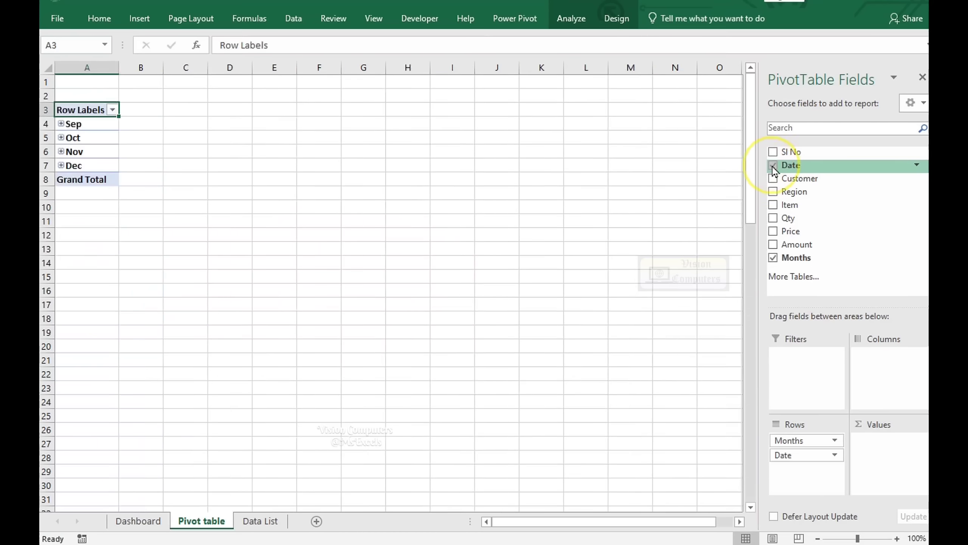
click(560, 21)
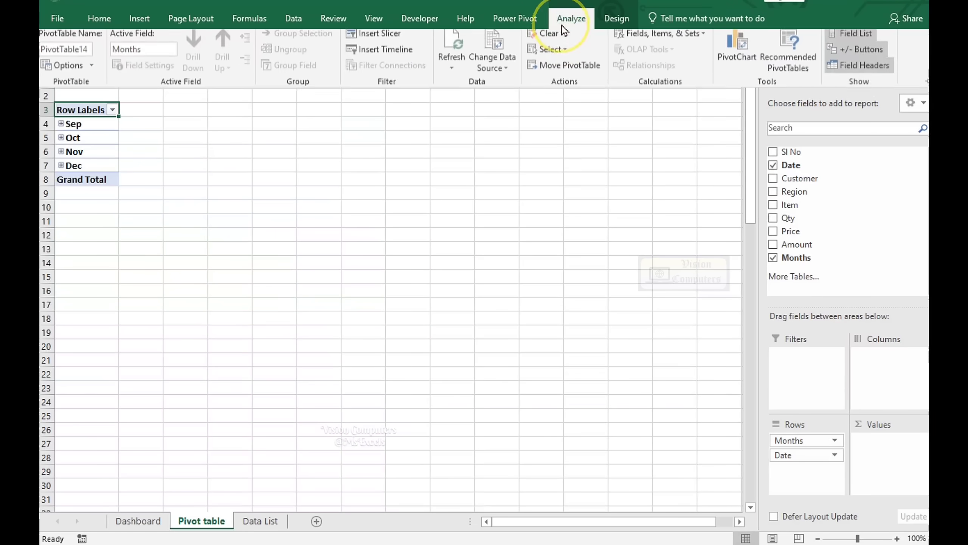
click(397, 57)
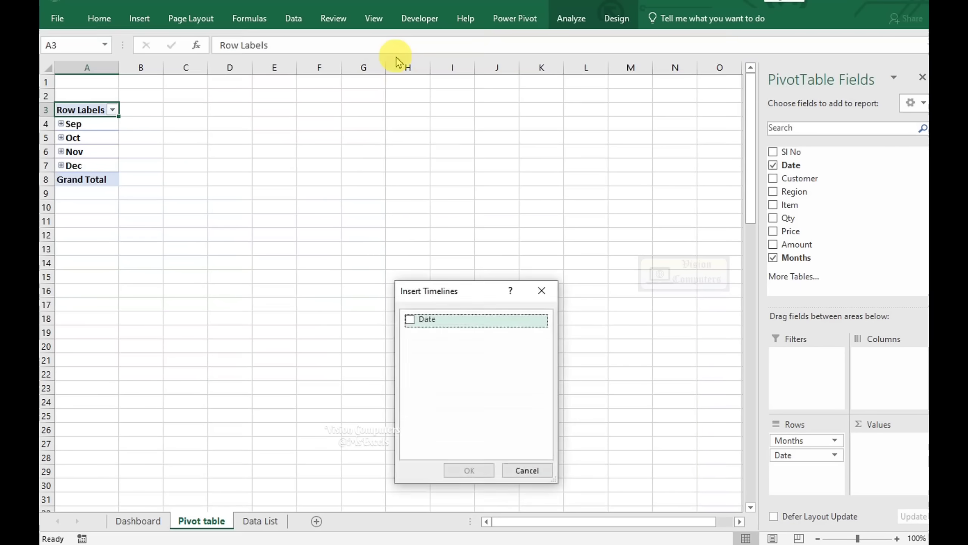
click(410, 320)
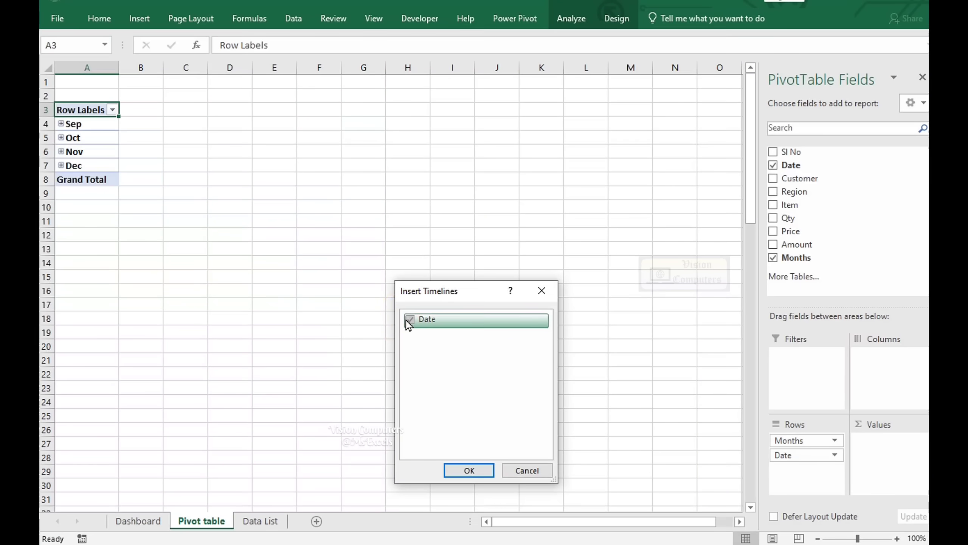
click(468, 470)
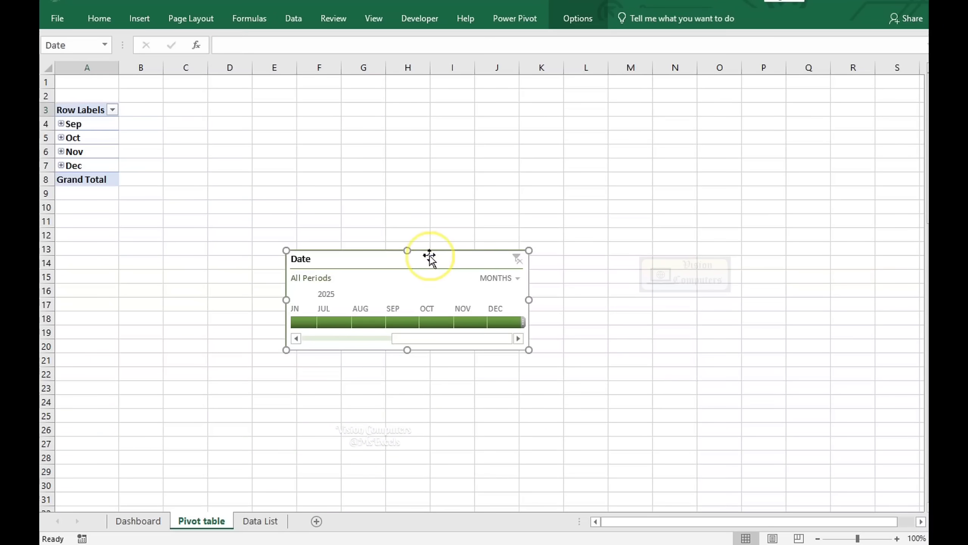
Hide the scrollbar, selection label and time level of the Date timeline
click(571, 18)
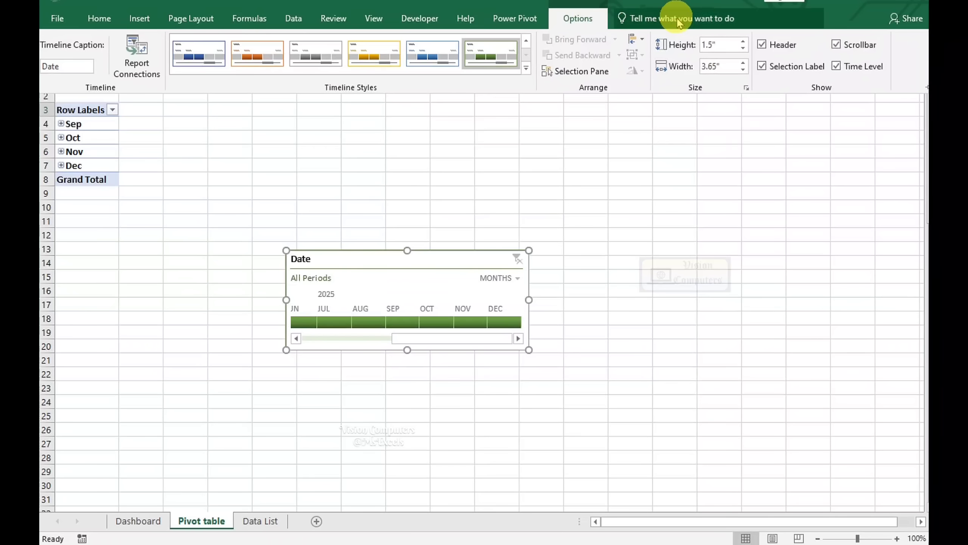
click(836, 45)
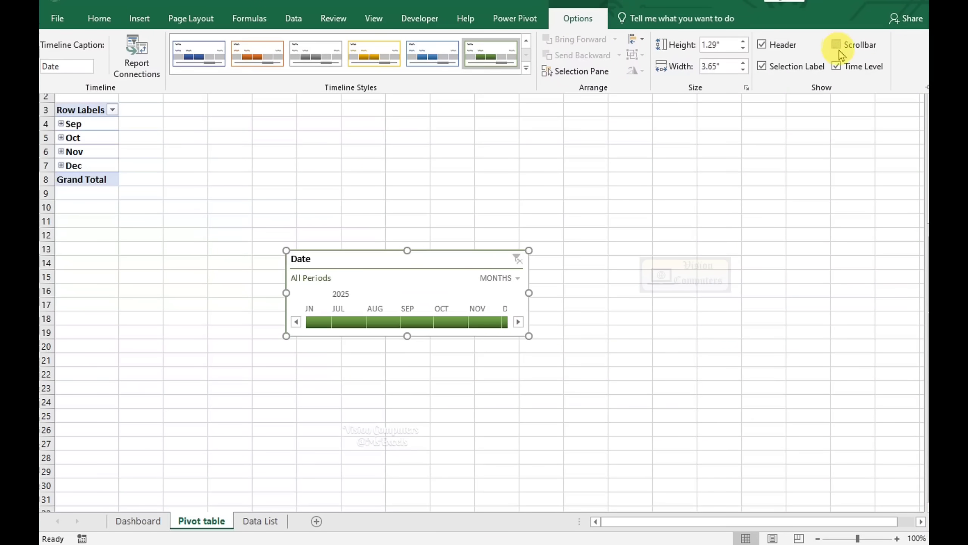
click(761, 68)
Widen the timeline so all months from JAN to DEC fit, and move it below the pivot table at row 13, column A
drag(527, 283, 705, 284)
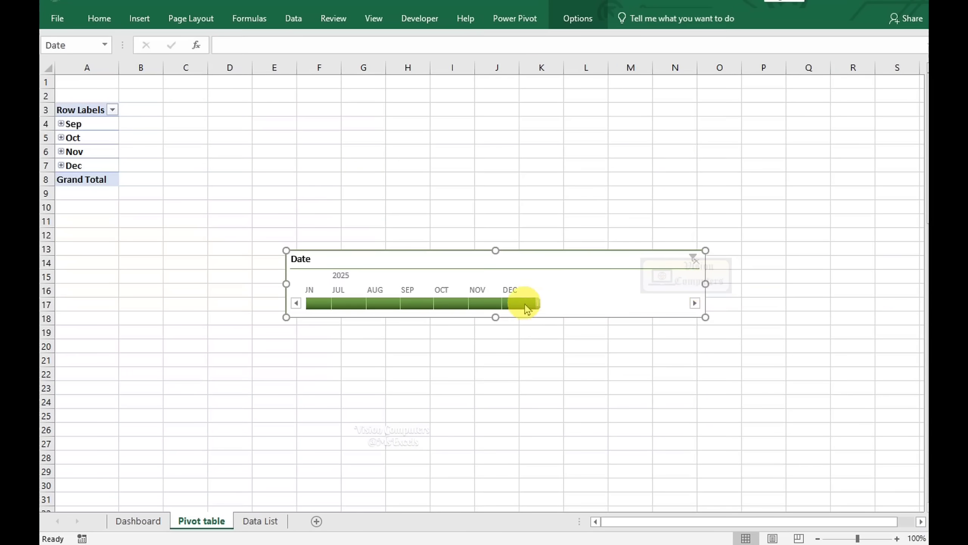
drag(297, 306, 297, 307)
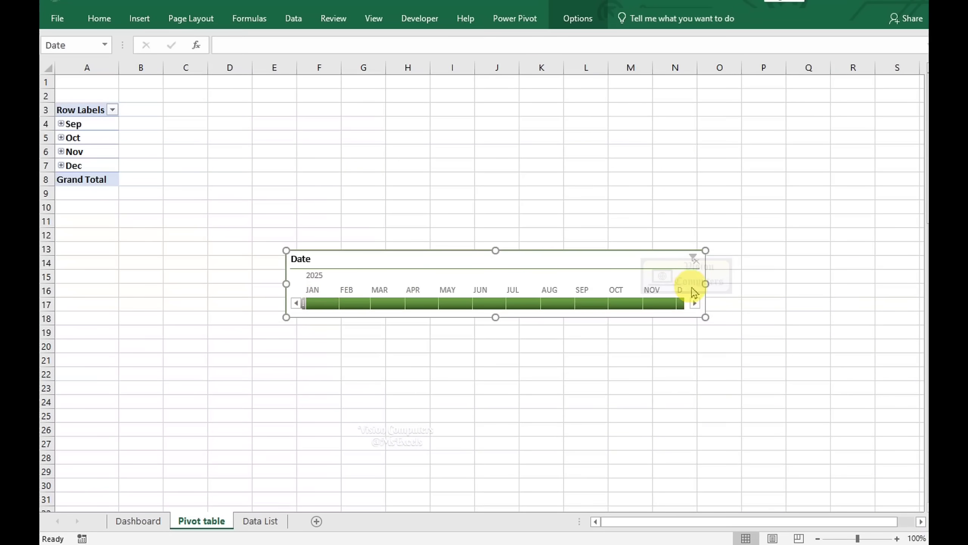
drag(706, 283, 728, 283)
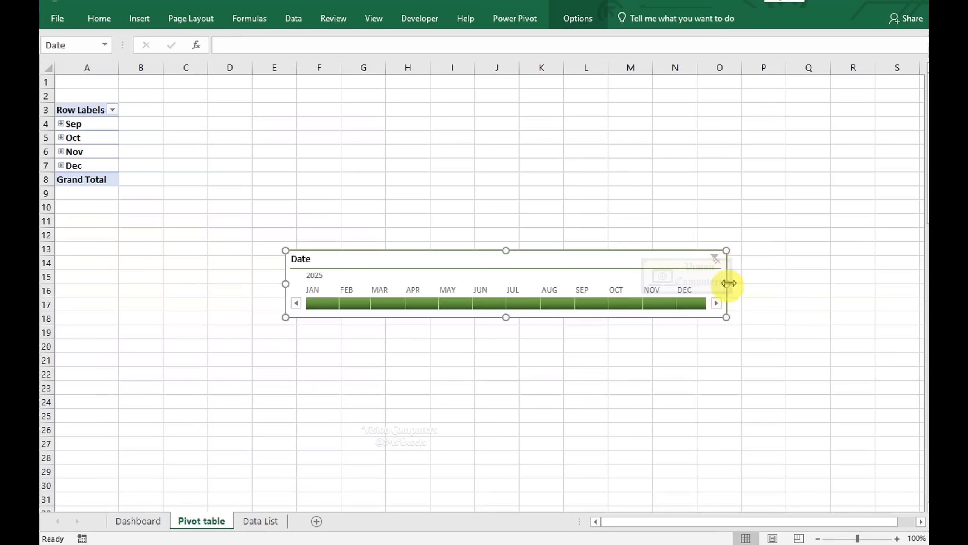
click(615, 263)
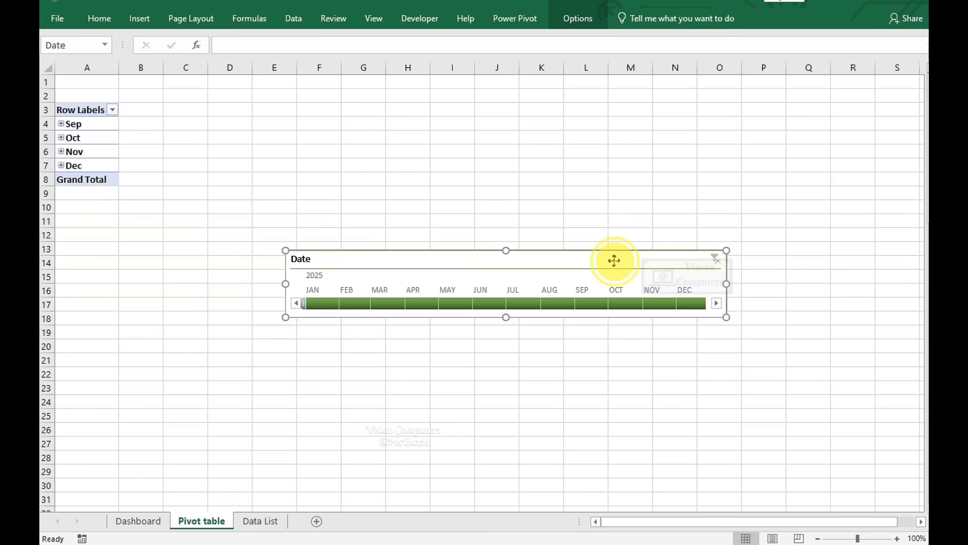
drag(616, 262, 388, 258)
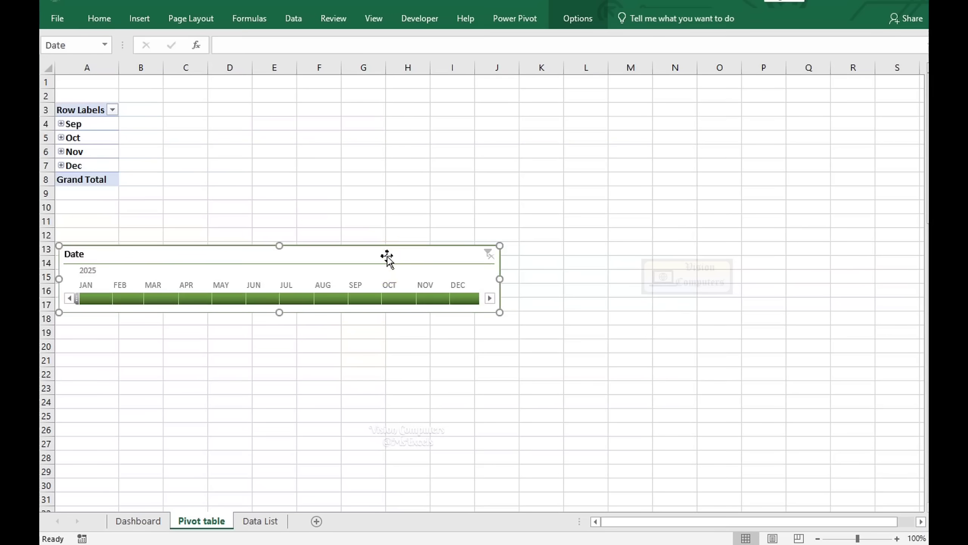
Paste a copy of the Date timeline on the Dashboard sheet and place it near the upper-left corner of the light green rectangle
click(136, 522)
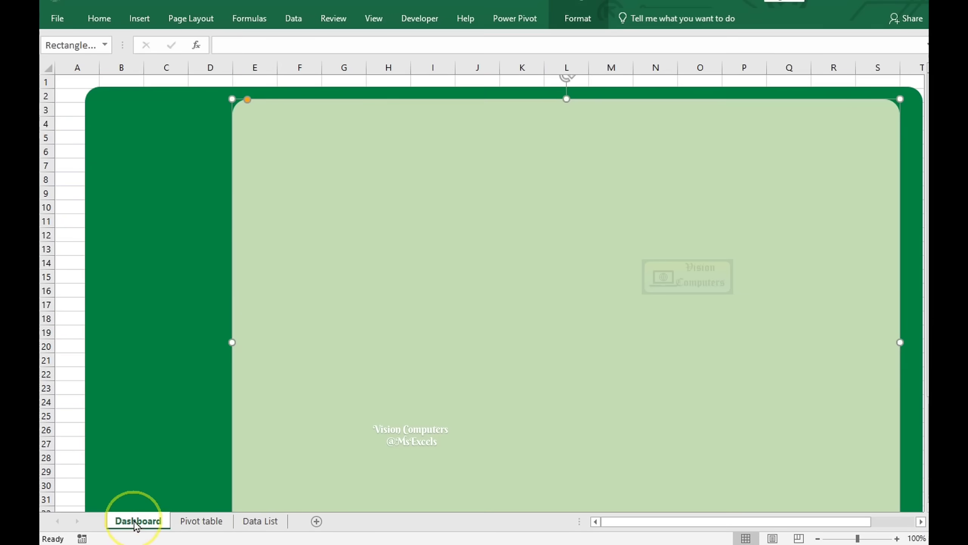
key(ctrl+v)
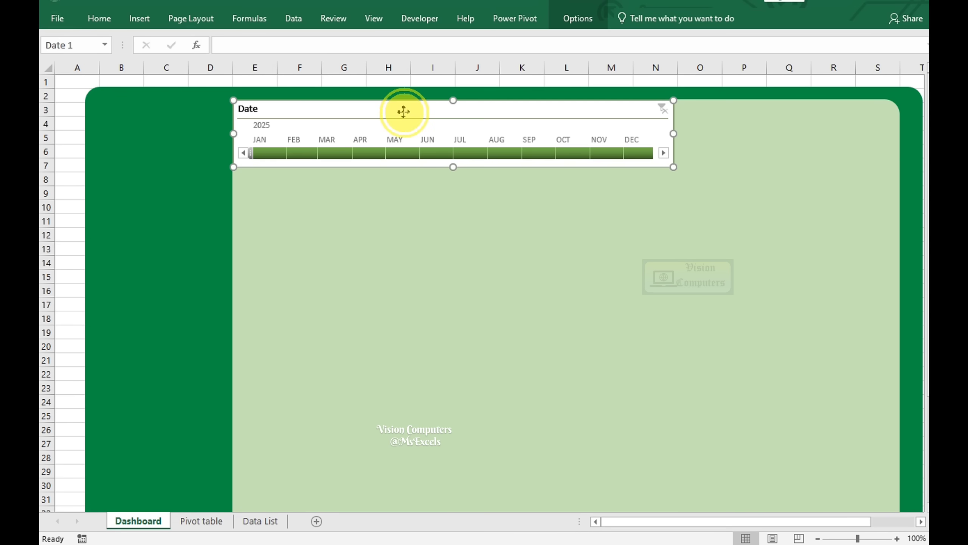
drag(402, 108, 424, 126)
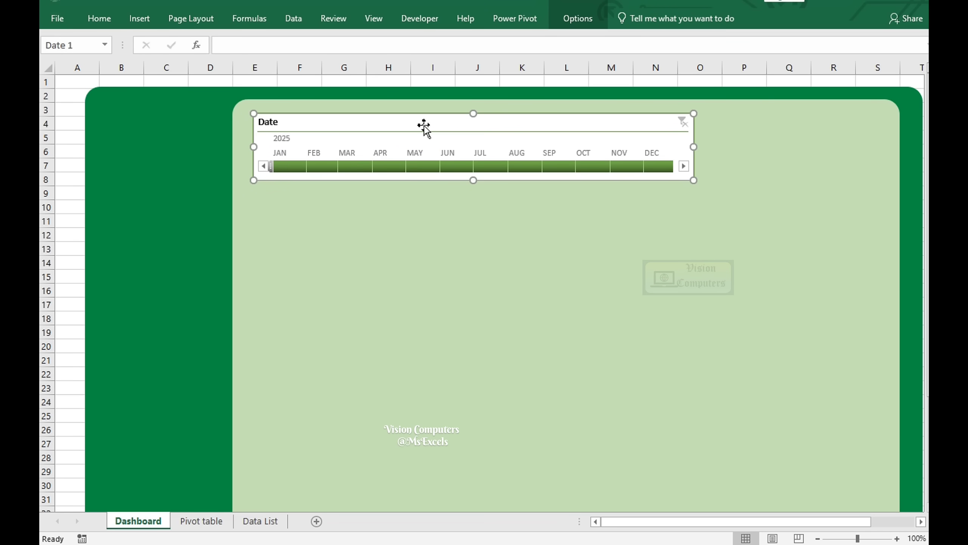
Copy the pivot table in A3:A8 of the Pivot table sheet to cell C3
click(201, 520)
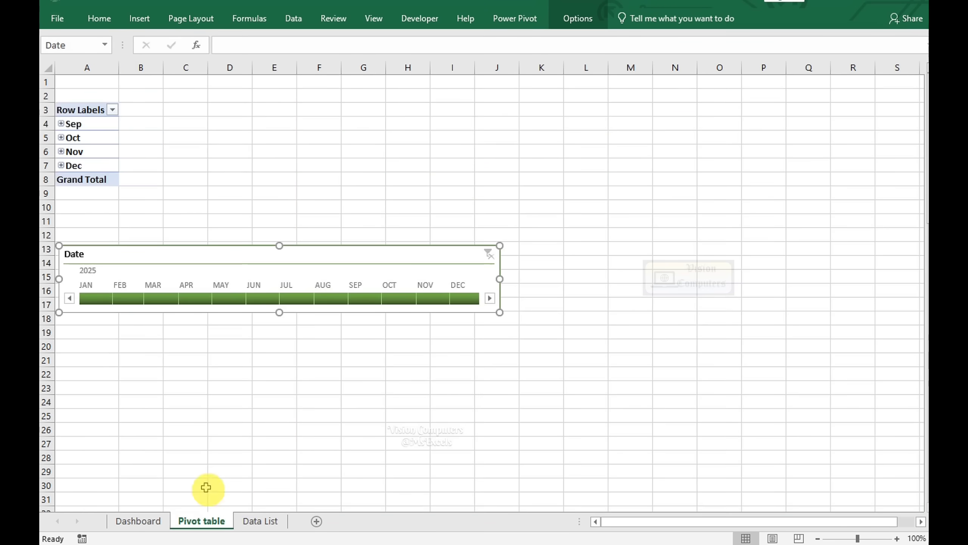
drag(97, 109, 97, 177)
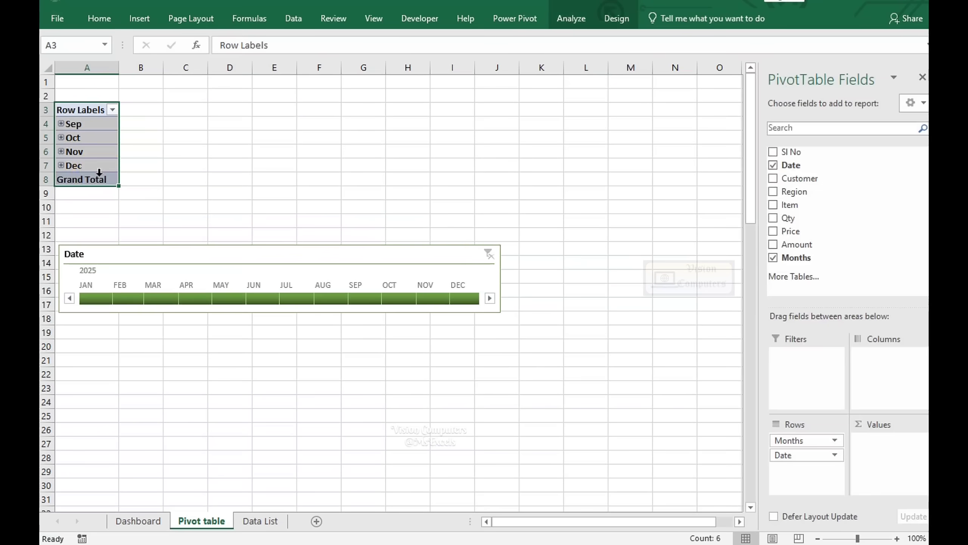
key(ctrl+c)
click(176, 110)
key(ctrl+v)
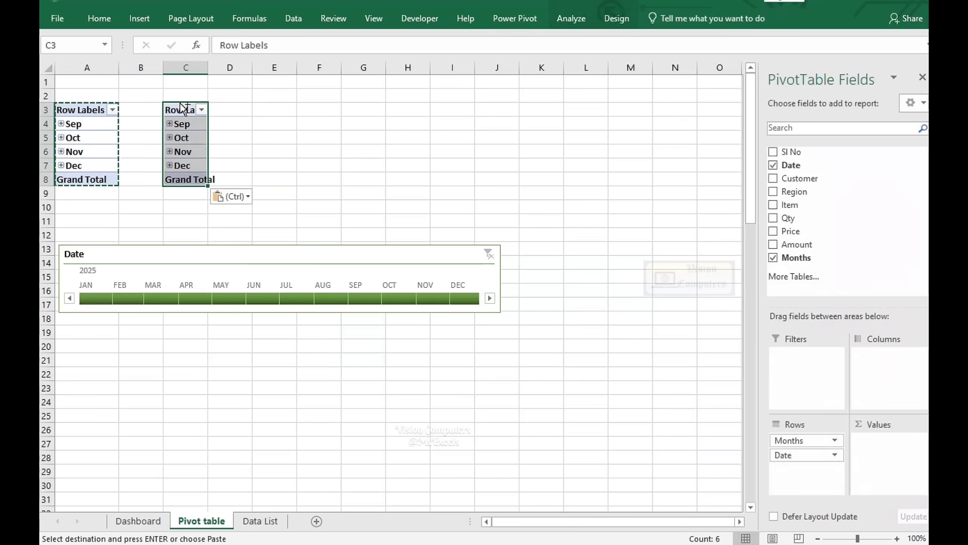
key(ctrl)
Replace the Date and Months fields of the pivot table at C3 with Region as the only row field
click(773, 165)
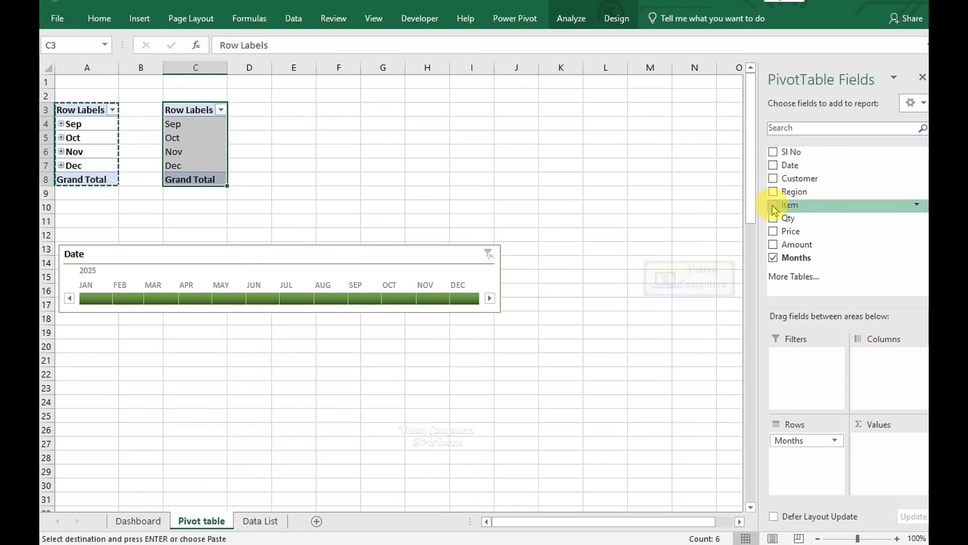
click(773, 257)
click(773, 191)
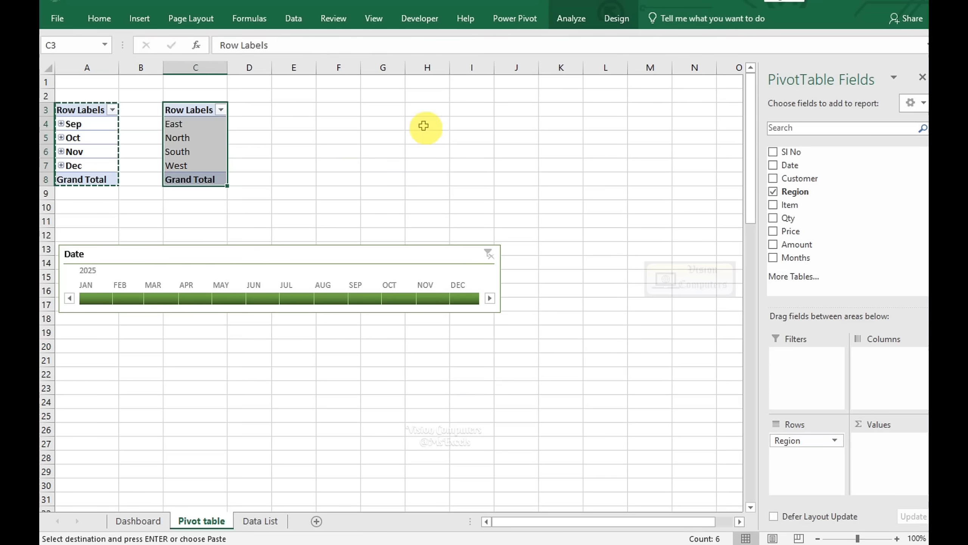
Insert a Region slicer for the pivot table at C3
click(571, 18)
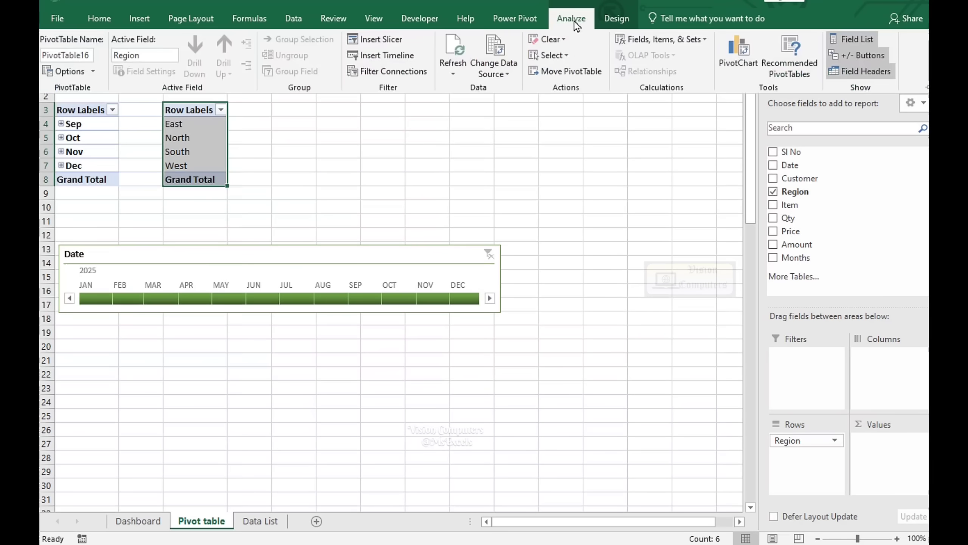
click(379, 40)
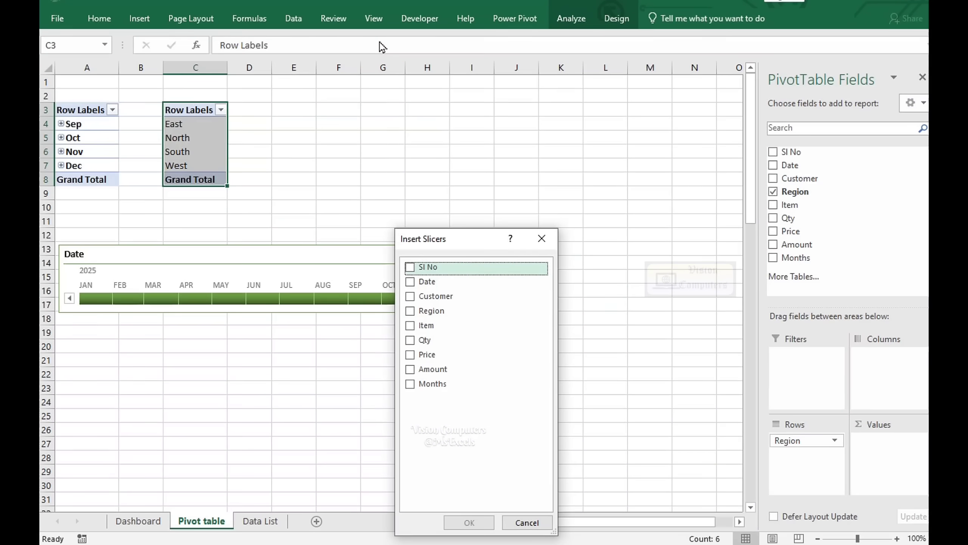
click(412, 313)
click(463, 520)
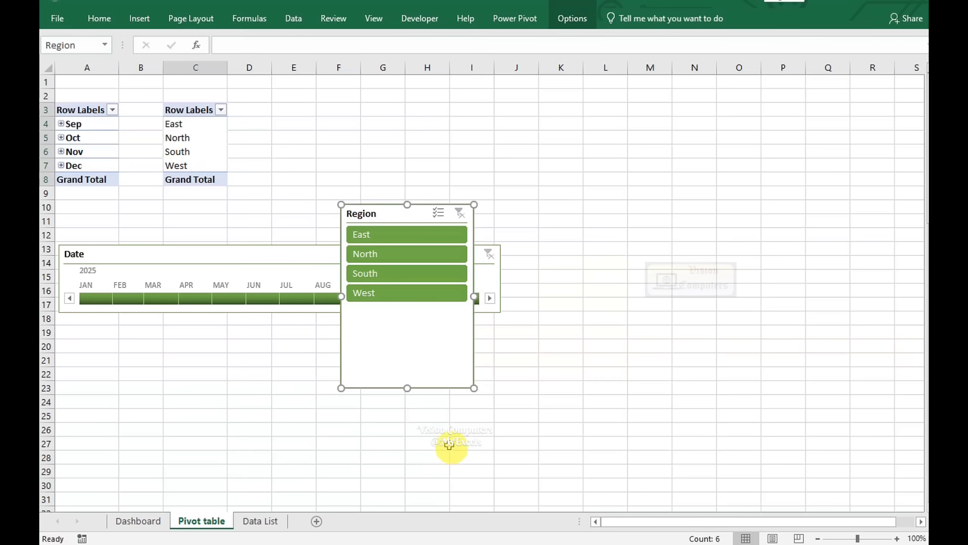
Arrange the Region slicer in 2 columns, resize it wider and shorter, and place it below the Date timeline at row 19
click(572, 18)
click(771, 36)
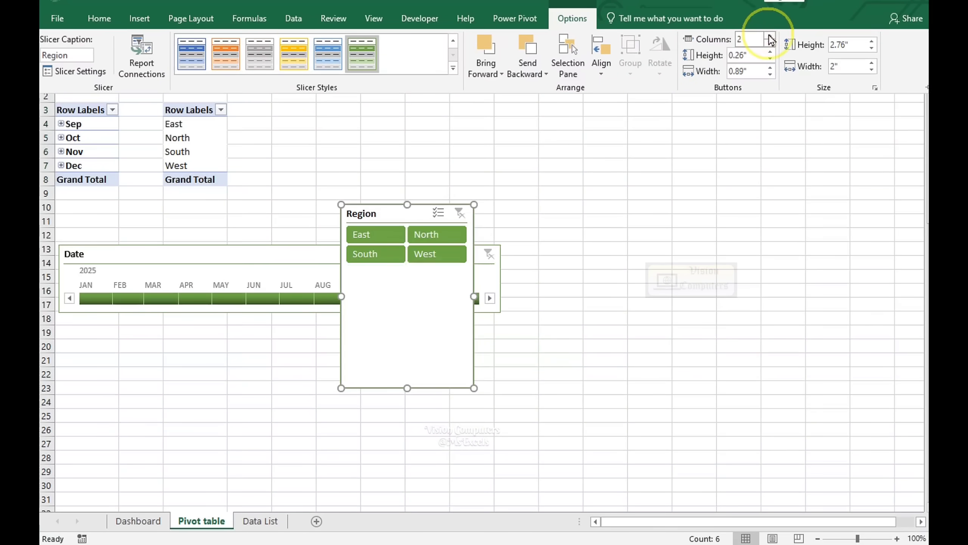
drag(474, 296, 569, 284)
click(571, 283)
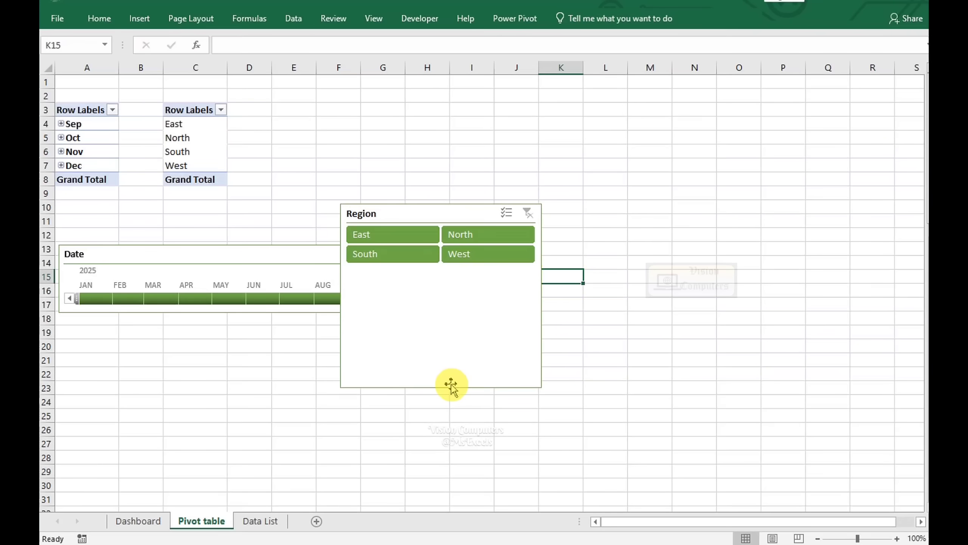
drag(441, 388, 177, 389)
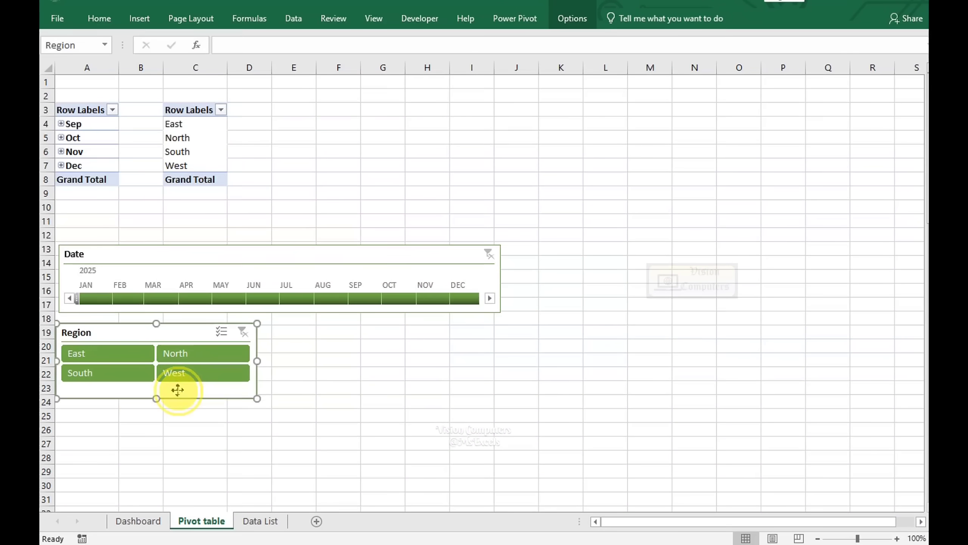
Paste a copy of the Region slicer on the Dashboard sheet
click(136, 520)
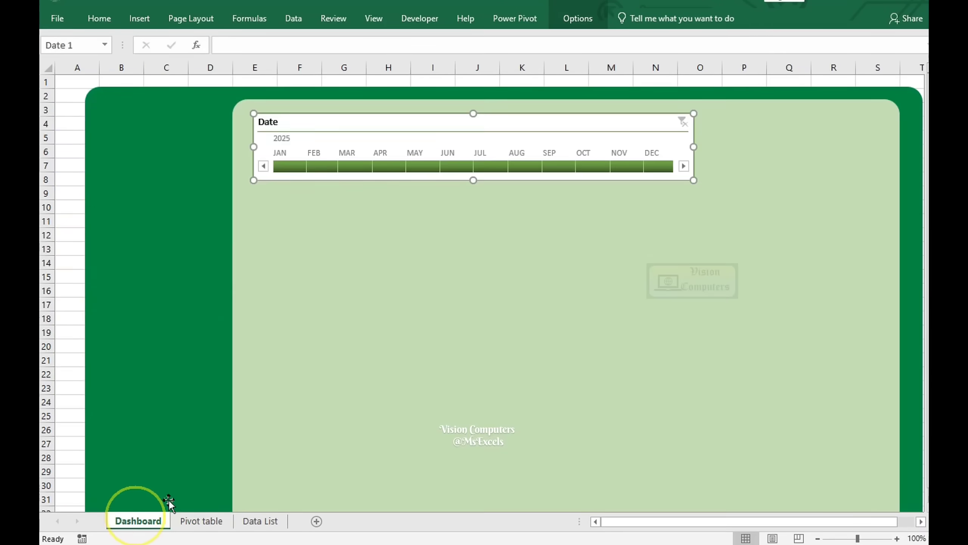
key(ctrl+v)
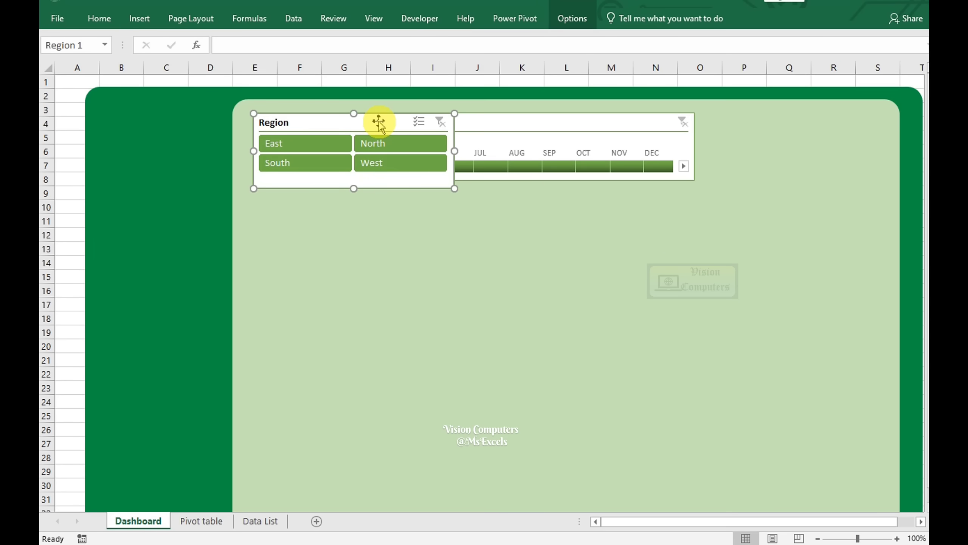
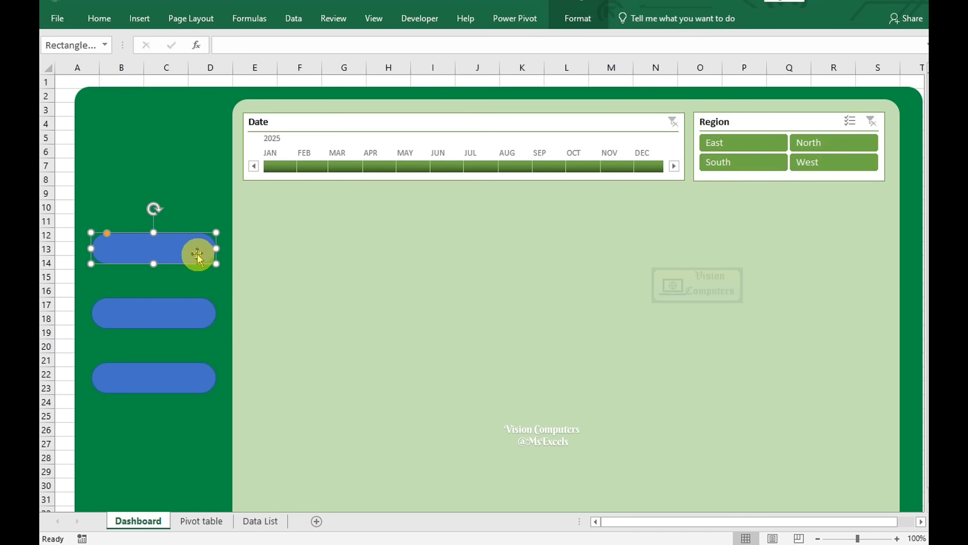
Give the uppermost rounded rectangle in the dark green side strip a white fill and a thicker green outline
click(577, 18)
click(388, 43)
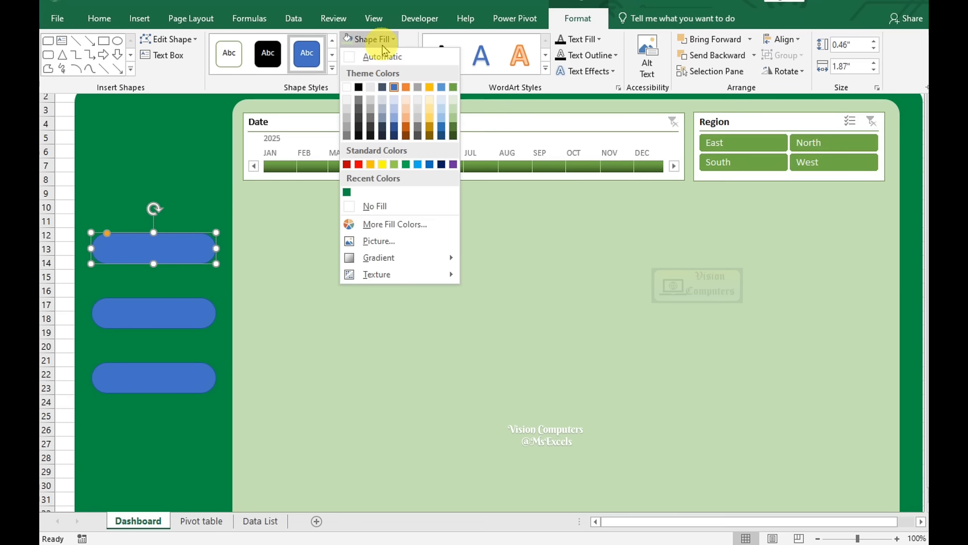
click(356, 87)
click(376, 58)
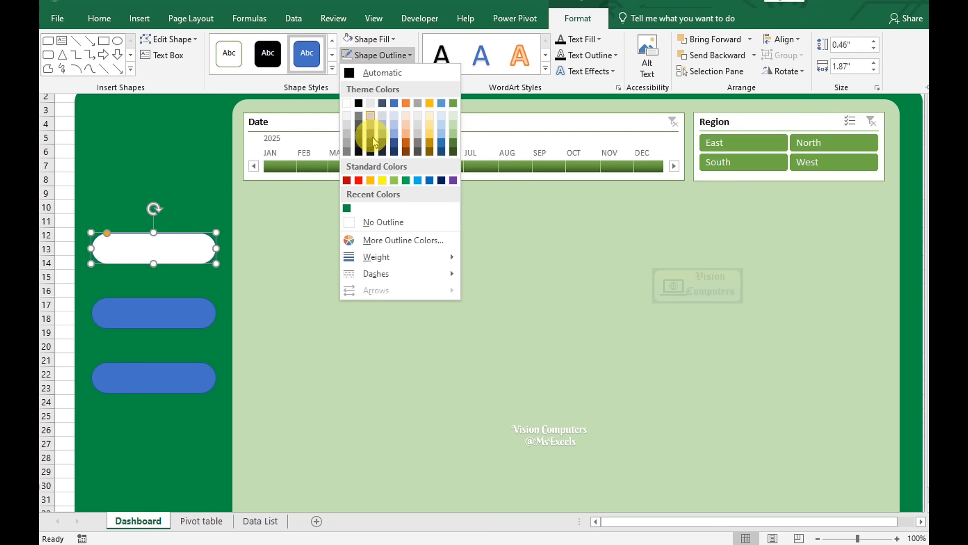
mouse_move(448, 259)
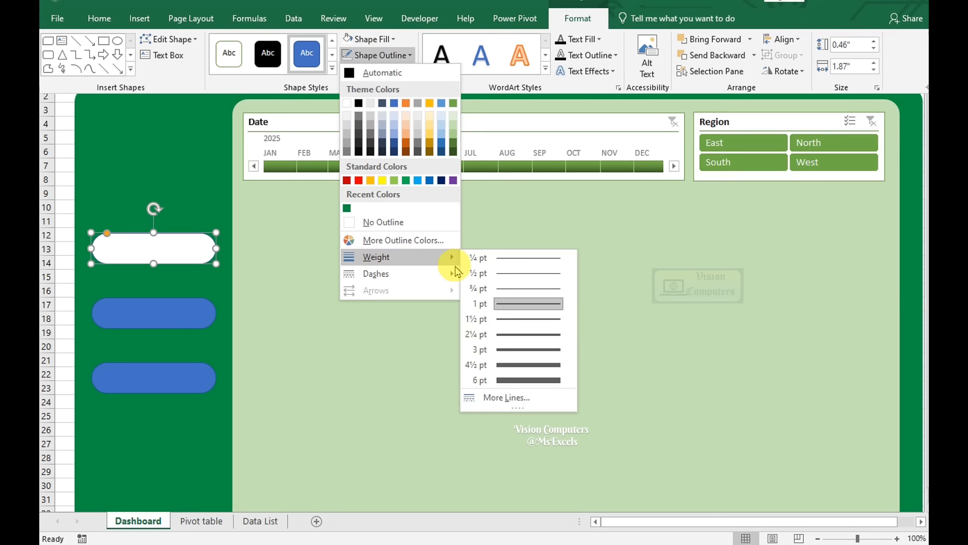
click(503, 341)
click(374, 55)
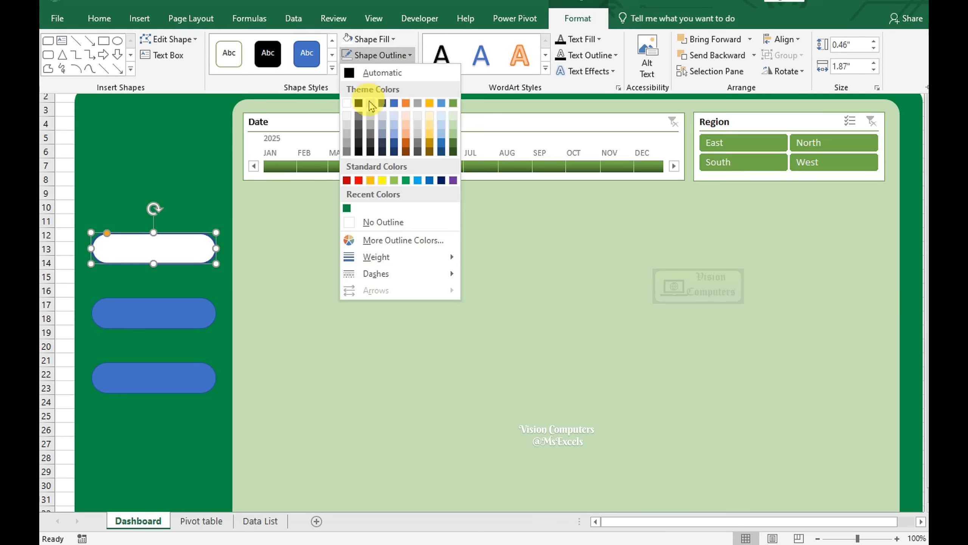
click(346, 209)
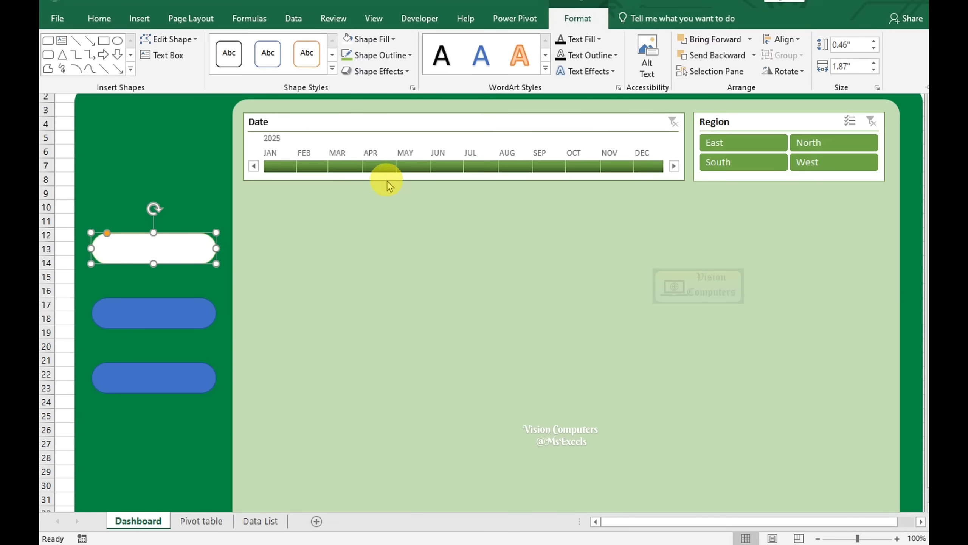
Remove the fill from the two lower rounded rectangles and give both a thicker white outline
click(198, 319)
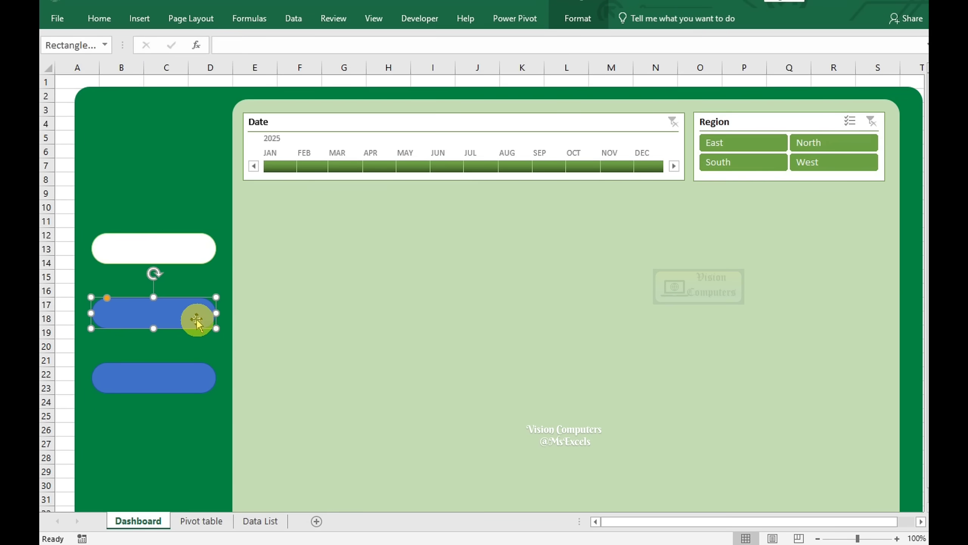
shift+click(187, 385)
click(578, 21)
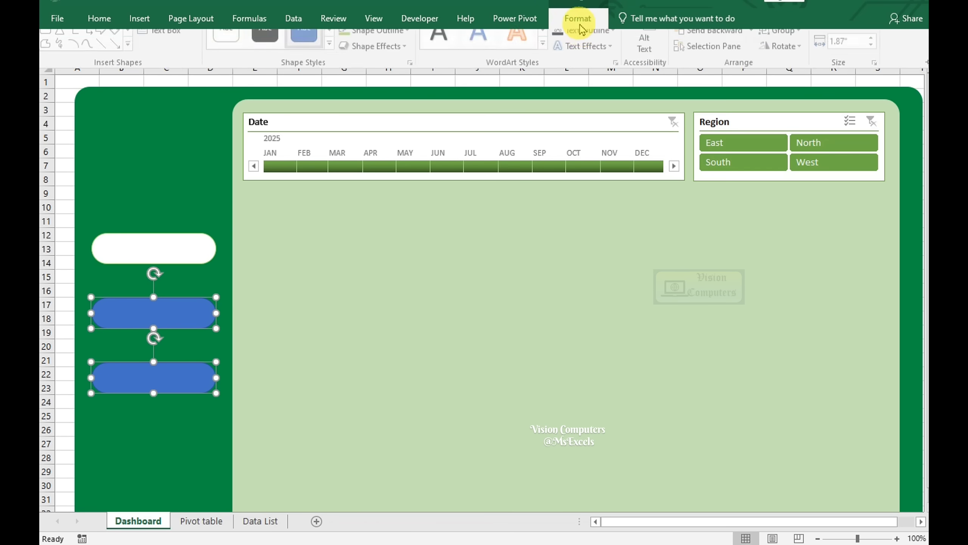
click(381, 39)
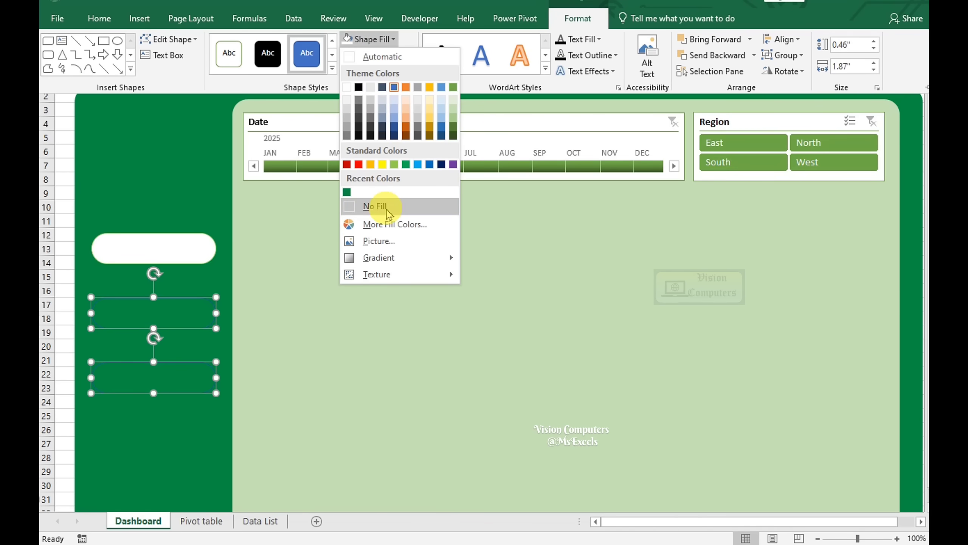
click(388, 212)
click(388, 56)
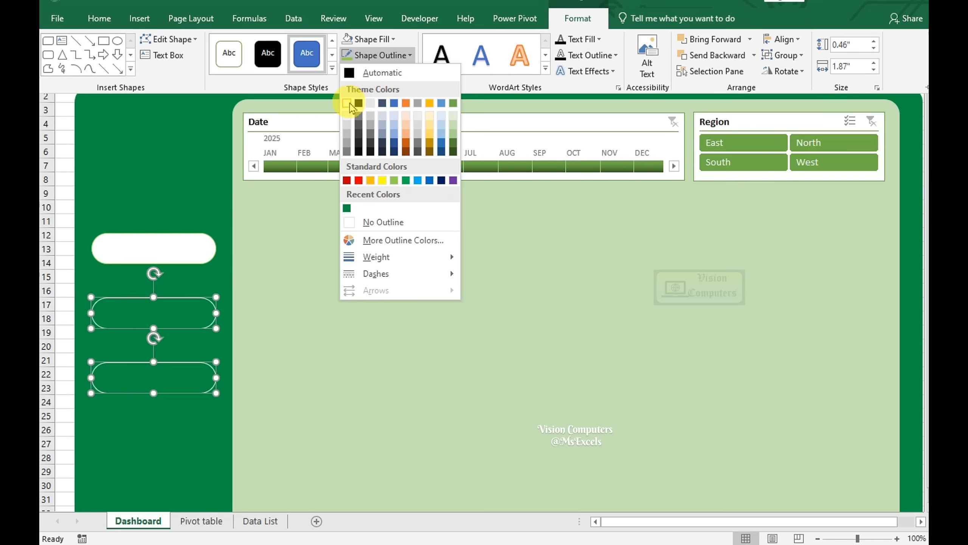
click(349, 104)
click(388, 55)
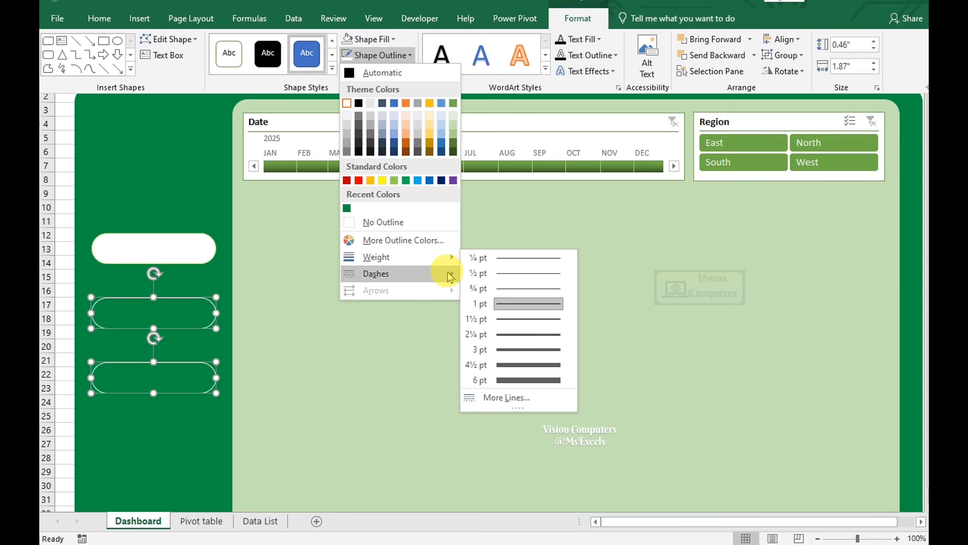
click(516, 339)
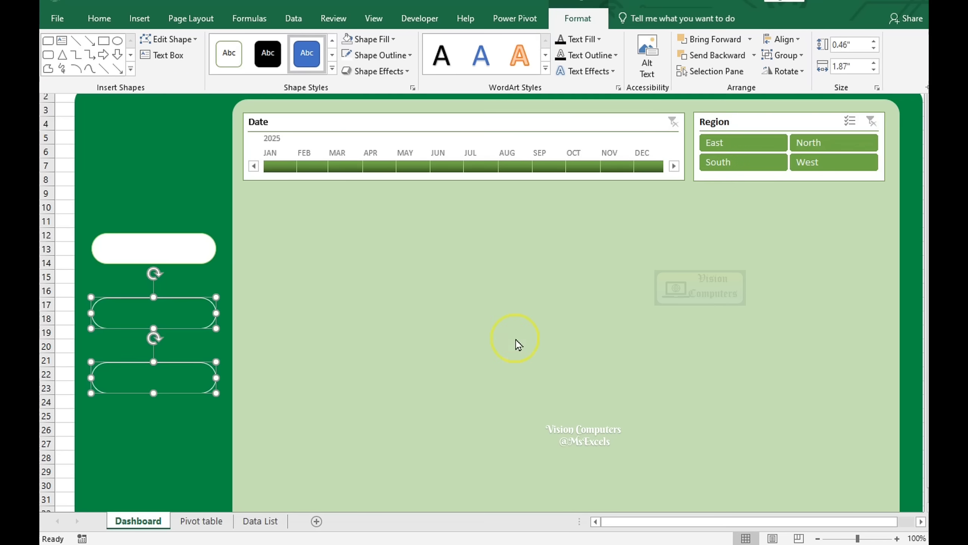
click(273, 386)
Label the white rounded rectangle "Dashboard" in bold
click(172, 252)
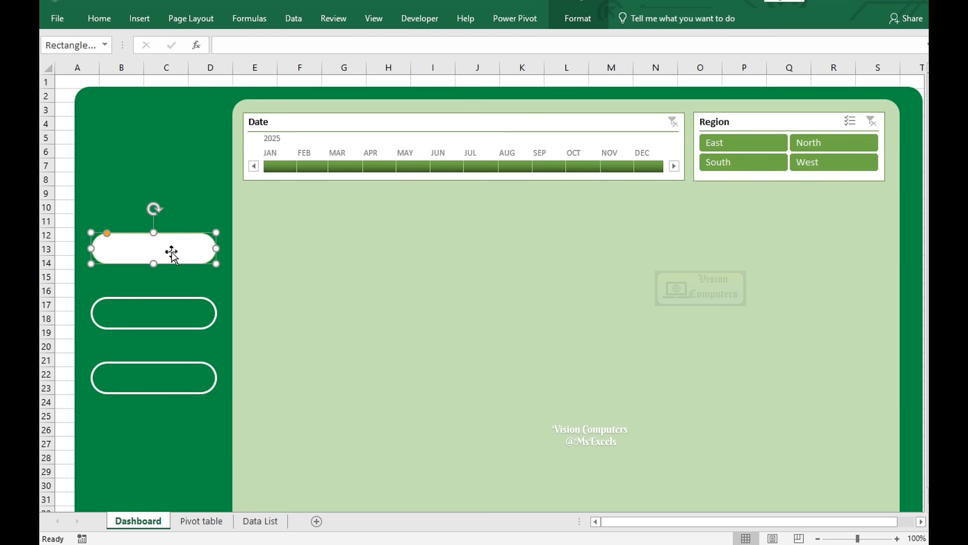
click(99, 18)
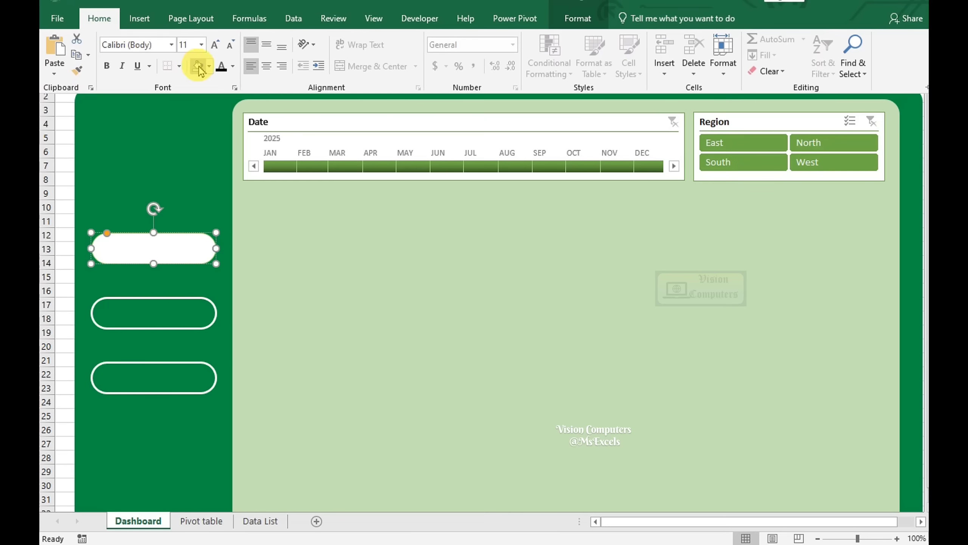
click(165, 252)
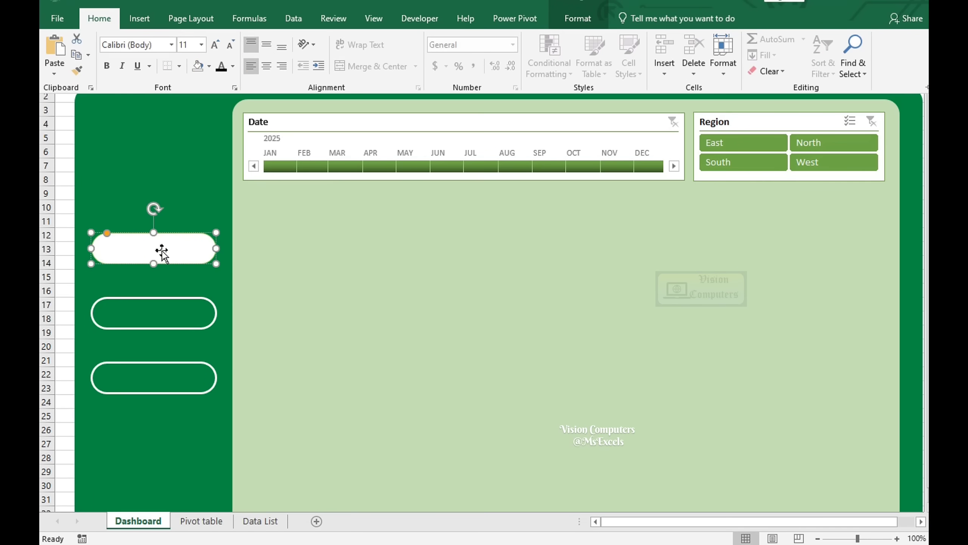
text(Dashboard)
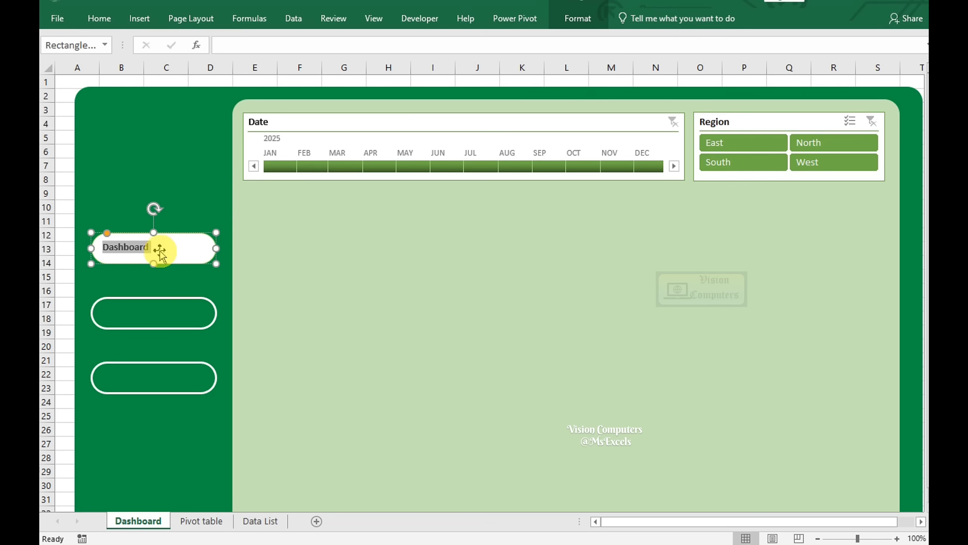
Set the "Dashboard" label to size 16, centre it horizontally and vertically, and colour it the recently used dark green
click(99, 19)
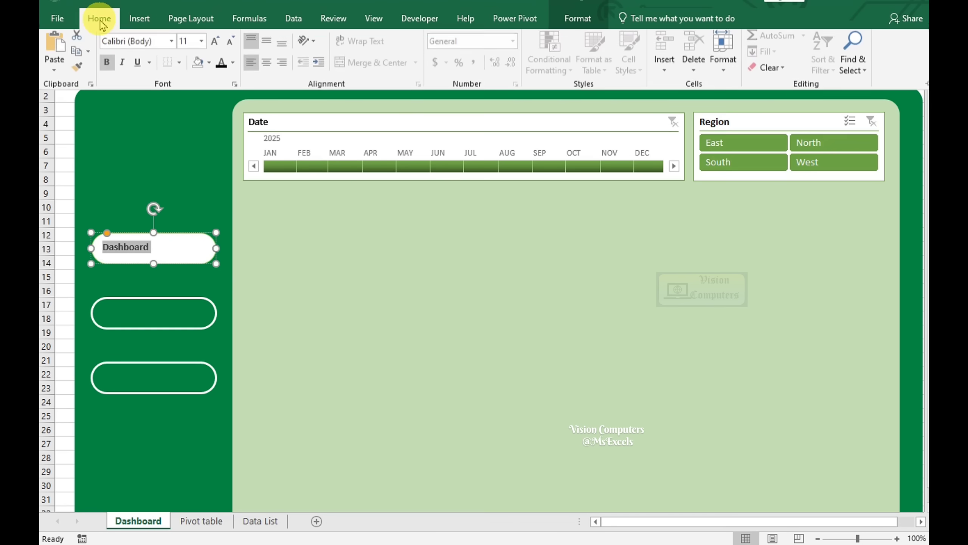
click(215, 45)
click(215, 45)
click(215, 45)
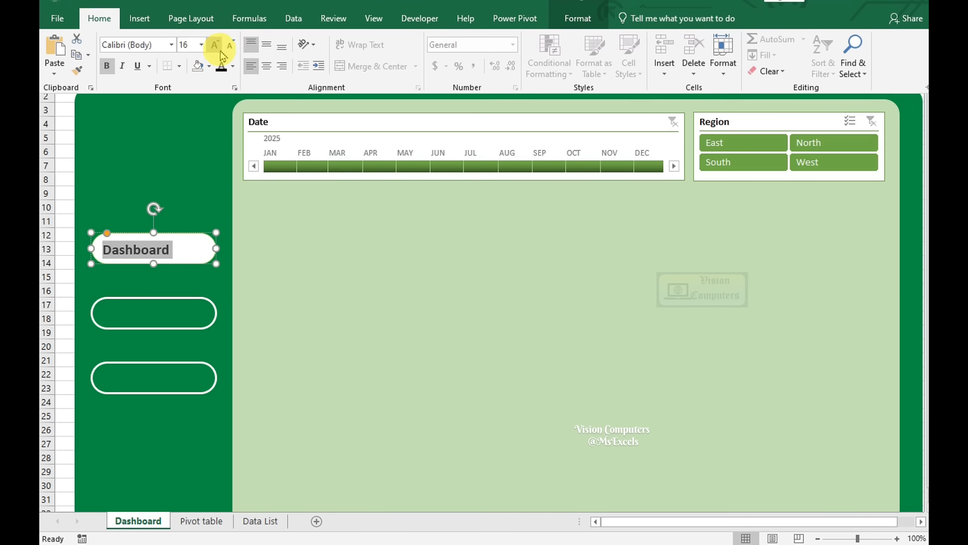
click(268, 68)
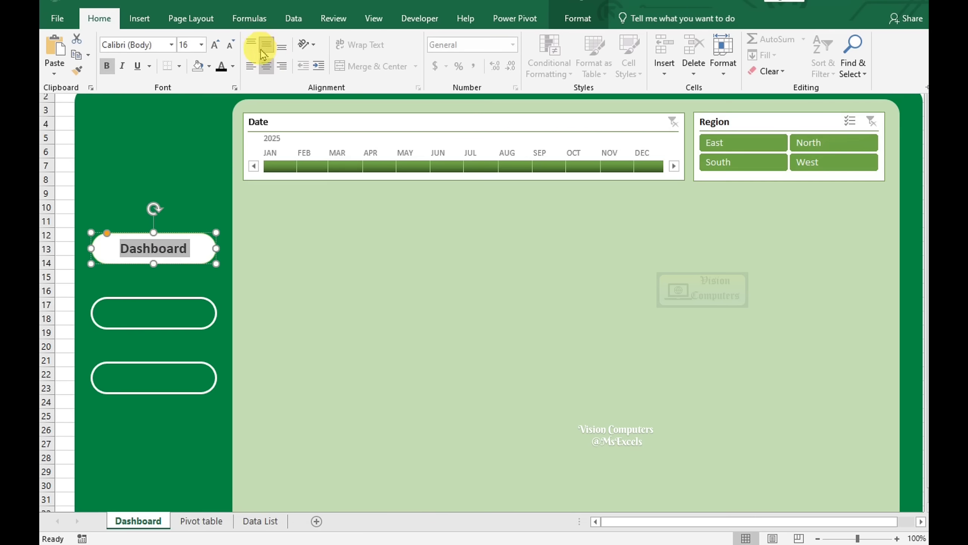
click(232, 66)
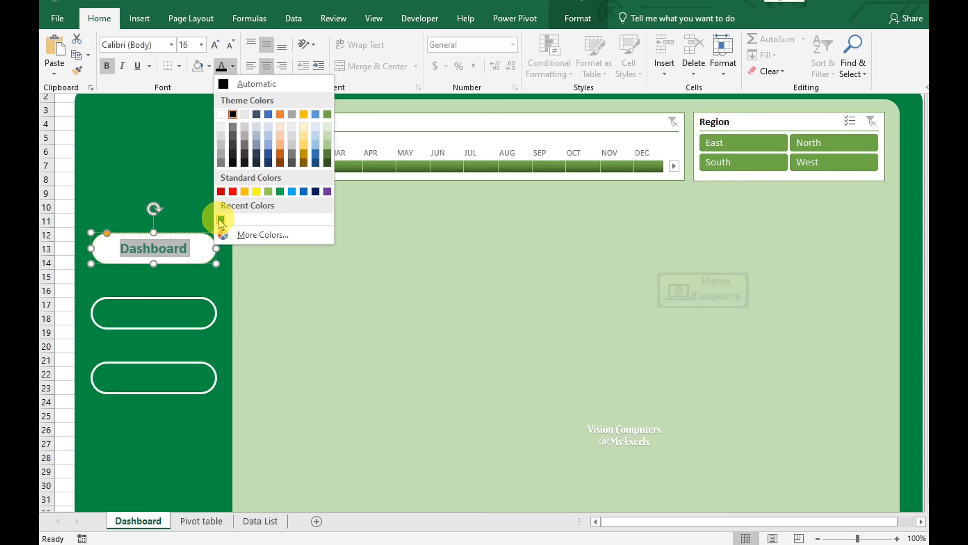
click(220, 219)
Label the middle rounded rectangle "Reports" in bold, centred both ways, at font size 14
click(173, 309)
text(Reports)
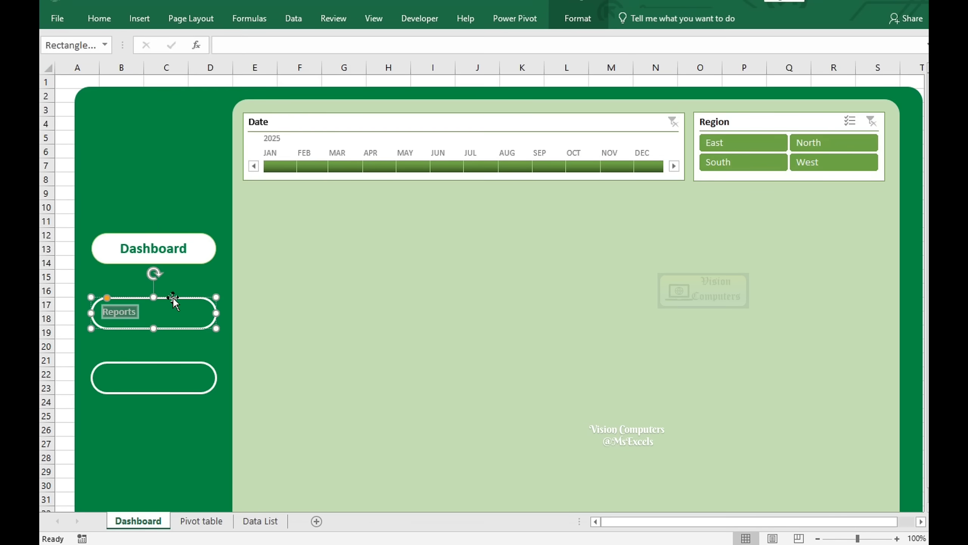
click(99, 18)
click(266, 65)
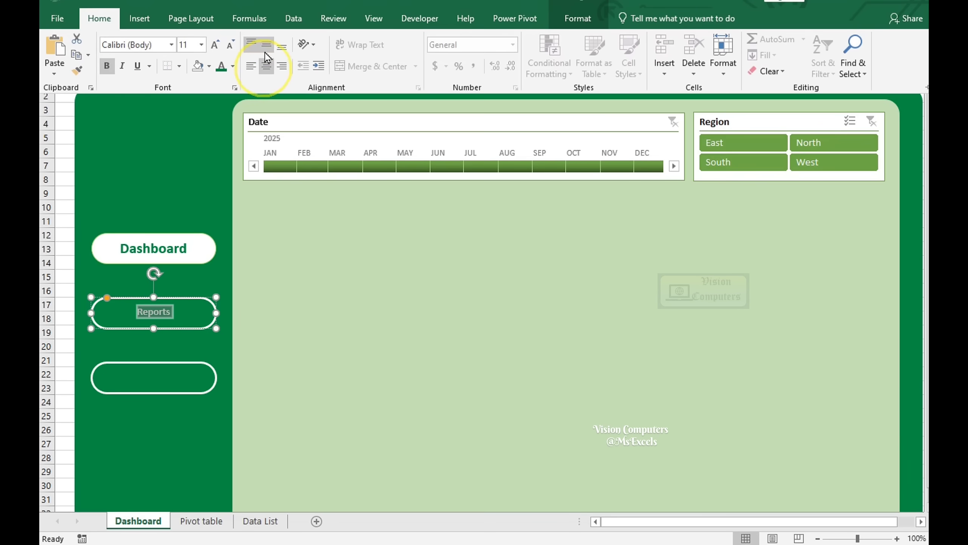
click(216, 45)
click(215, 45)
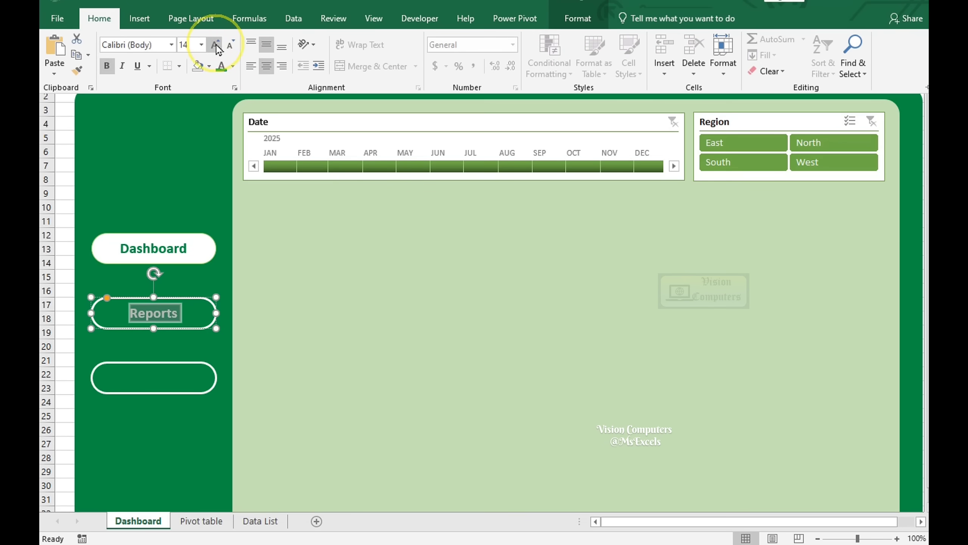
Label the lowest rounded rectangle "About Us" in bold, centred both ways, at font size 14
click(159, 364)
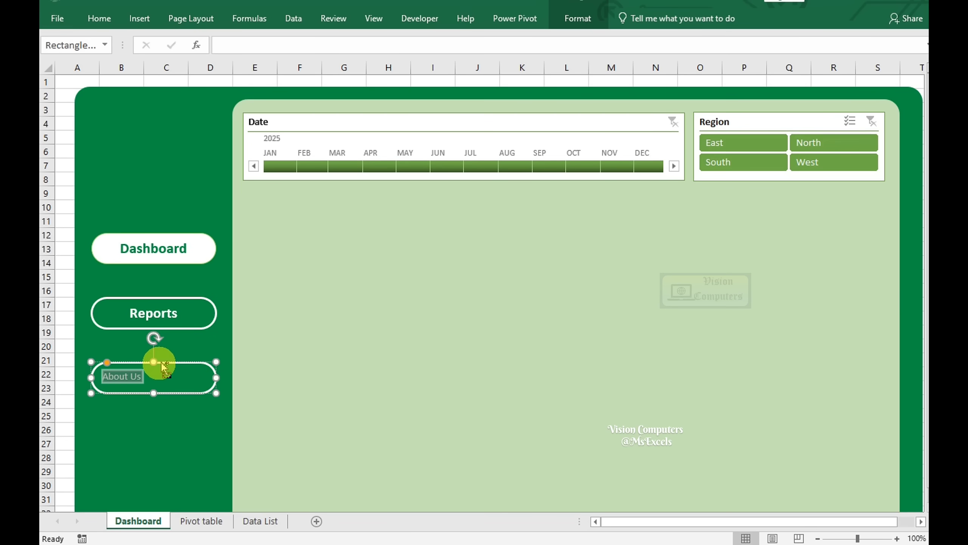
key(ctrl+shift+period)
click(99, 19)
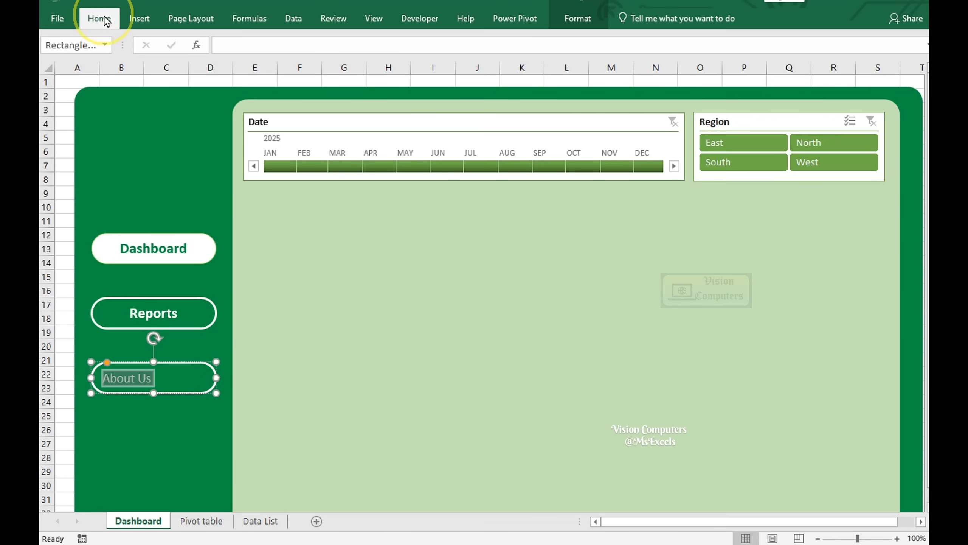
click(266, 67)
click(215, 46)
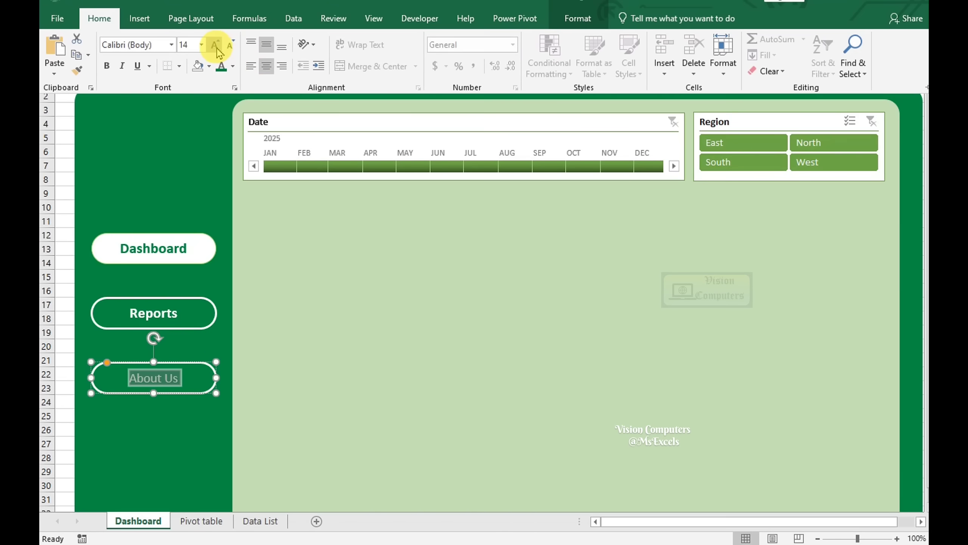
click(105, 72)
click(342, 416)
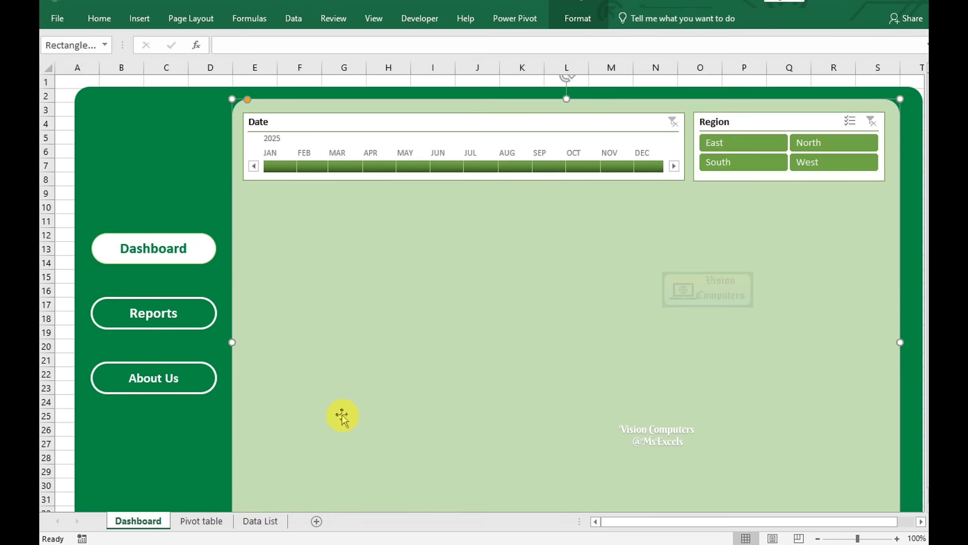
Copy the Region pivot table to cell E3 of the Pivot table sheet and replace its Region field with Item
click(215, 524)
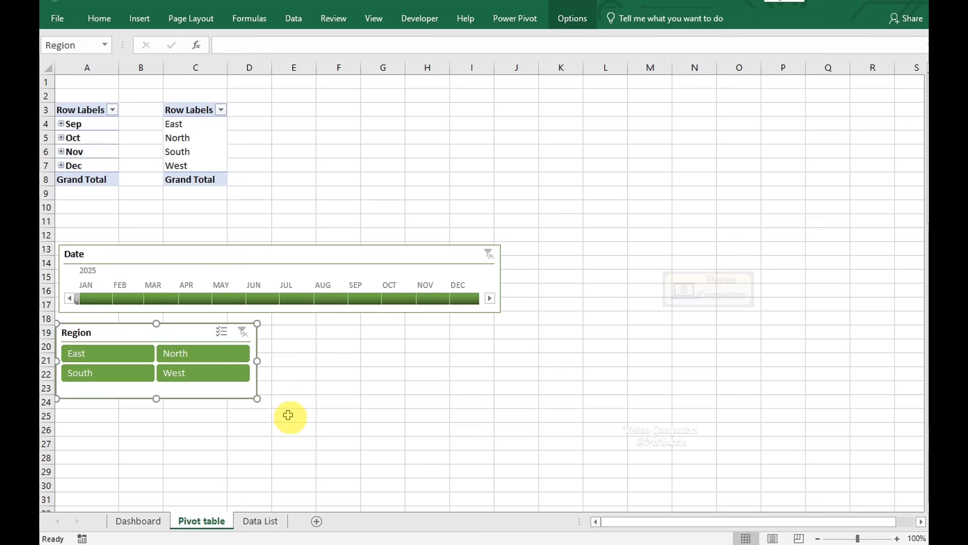
click(291, 401)
drag(193, 110, 204, 171)
key(ctrl+c)
click(295, 109)
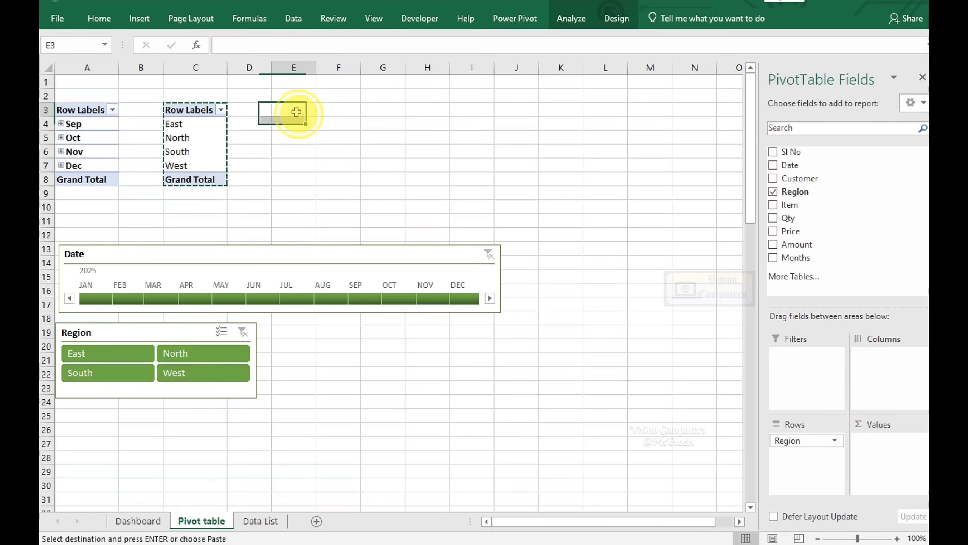
key(ctrl+v)
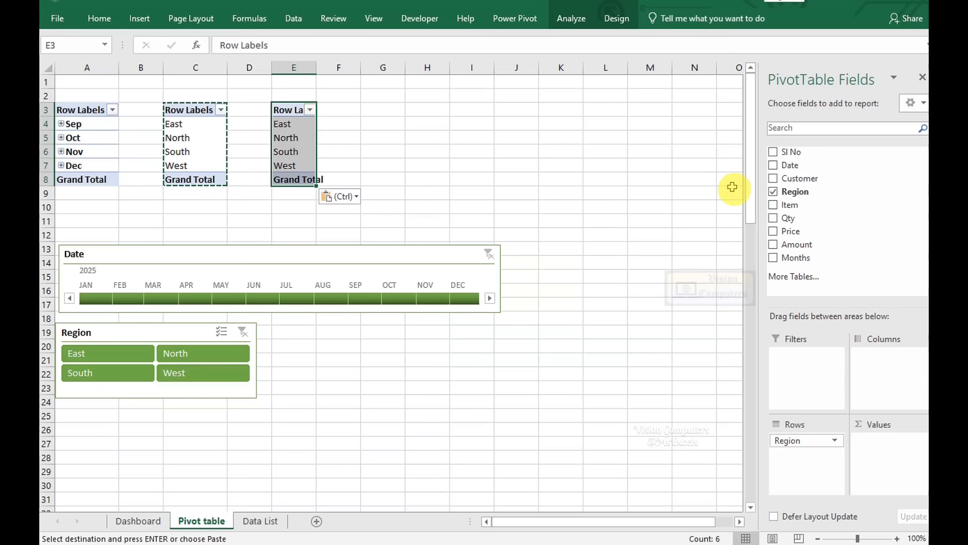
click(773, 191)
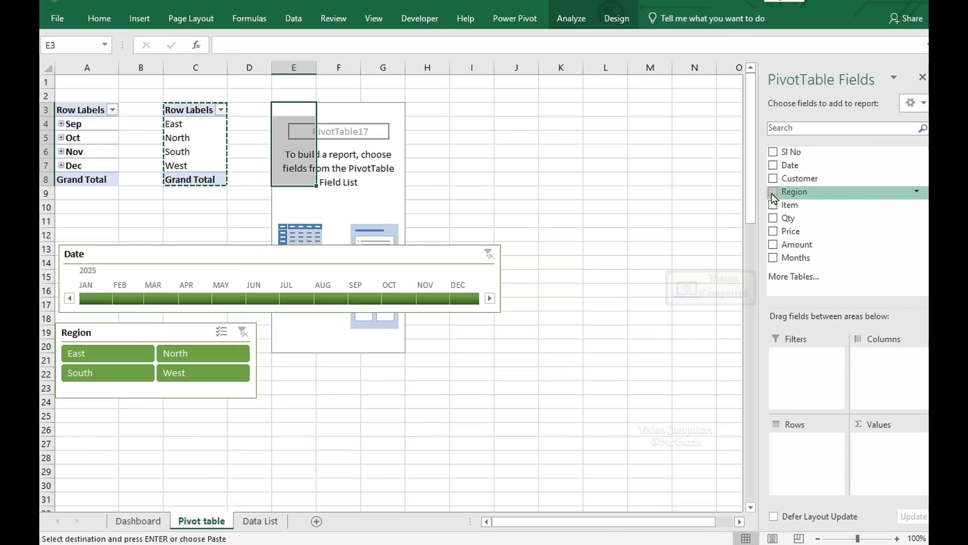
click(772, 209)
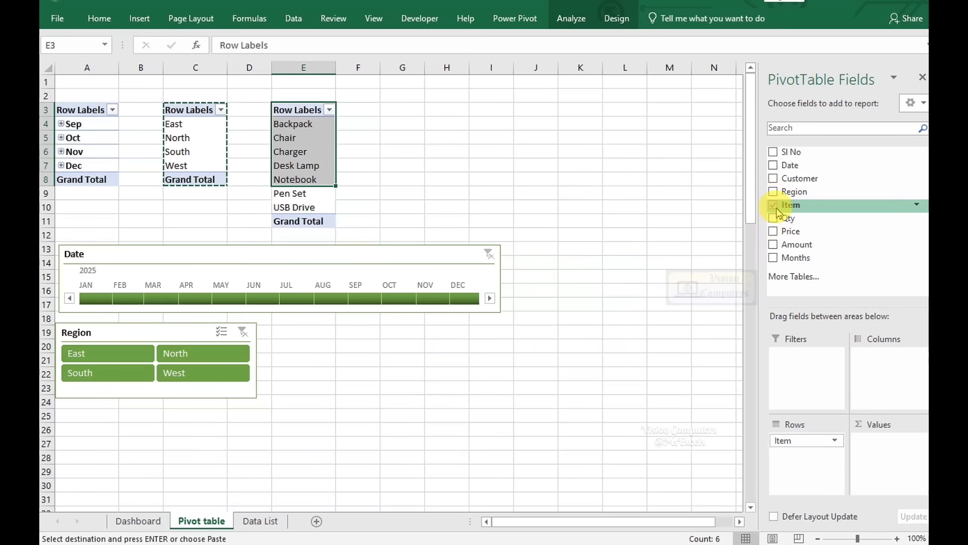
Insert an Item slicer for the new pivot table
click(571, 19)
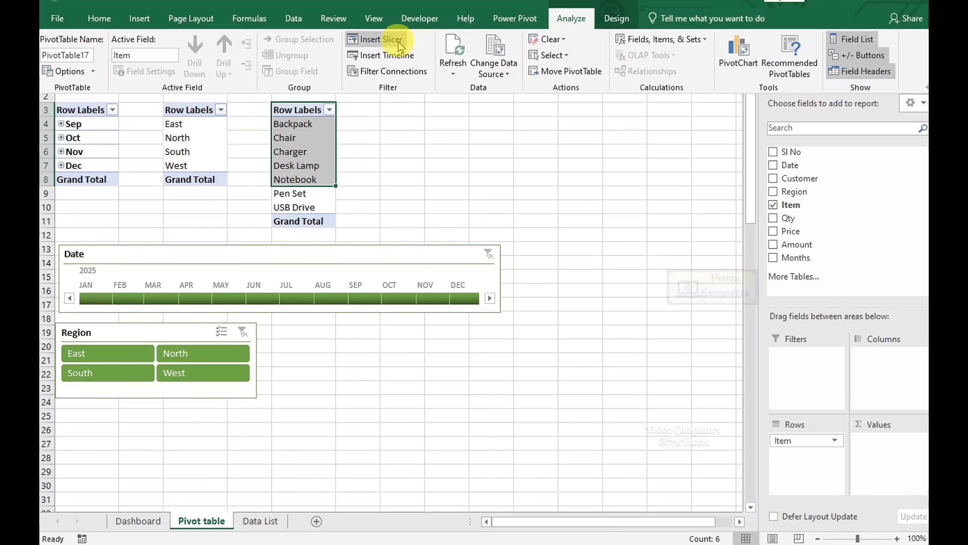
click(382, 39)
click(409, 325)
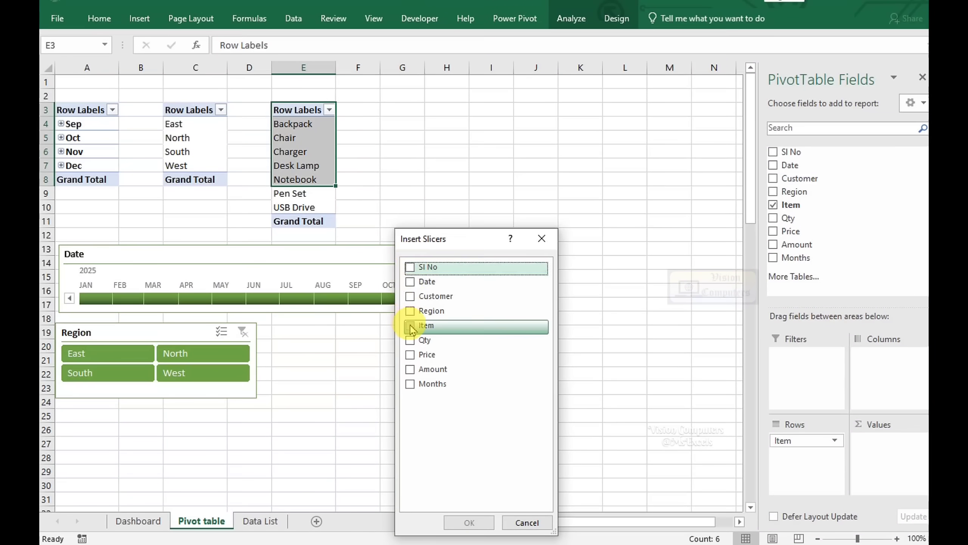
click(467, 522)
Arrange the Item slicer's buttons in 7 columns
click(580, 19)
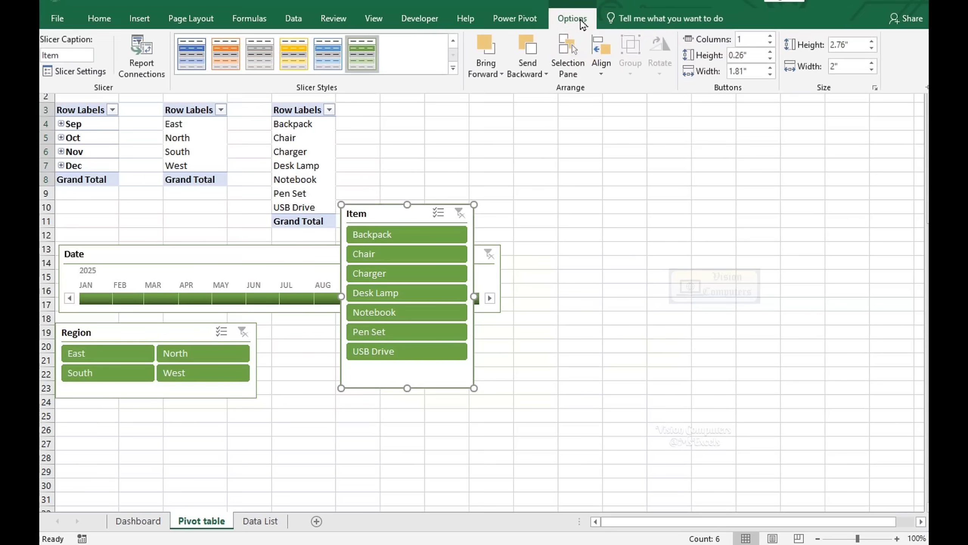
click(770, 36)
click(771, 37)
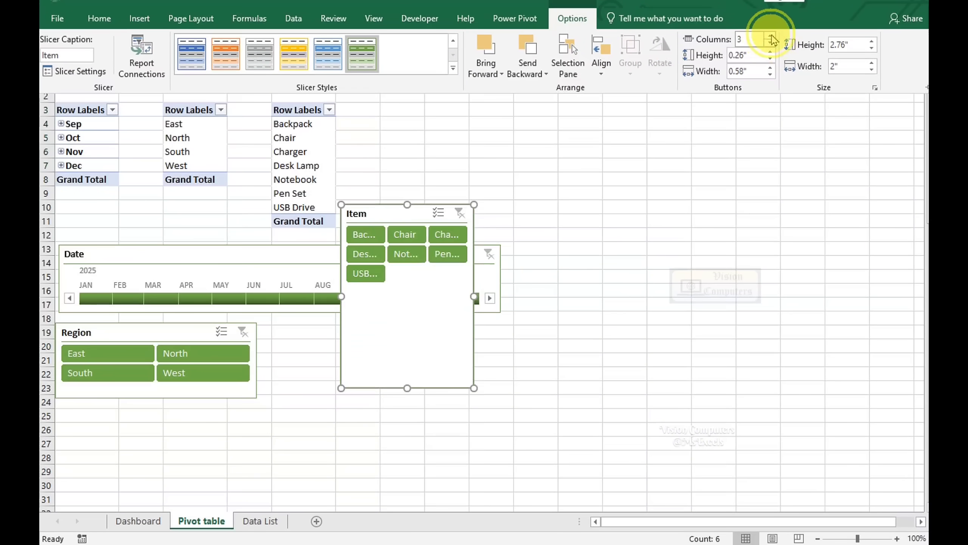
click(771, 36)
click(770, 37)
click(771, 36)
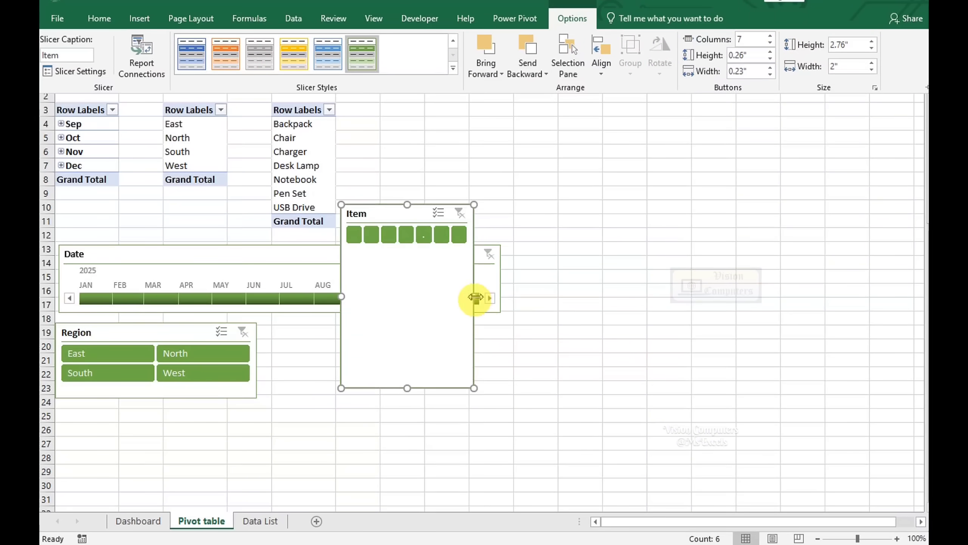
Widen the Item slicer, shorten it to fit its single row of buttons, and move it below the Date timeline
drag(476, 297, 636, 296)
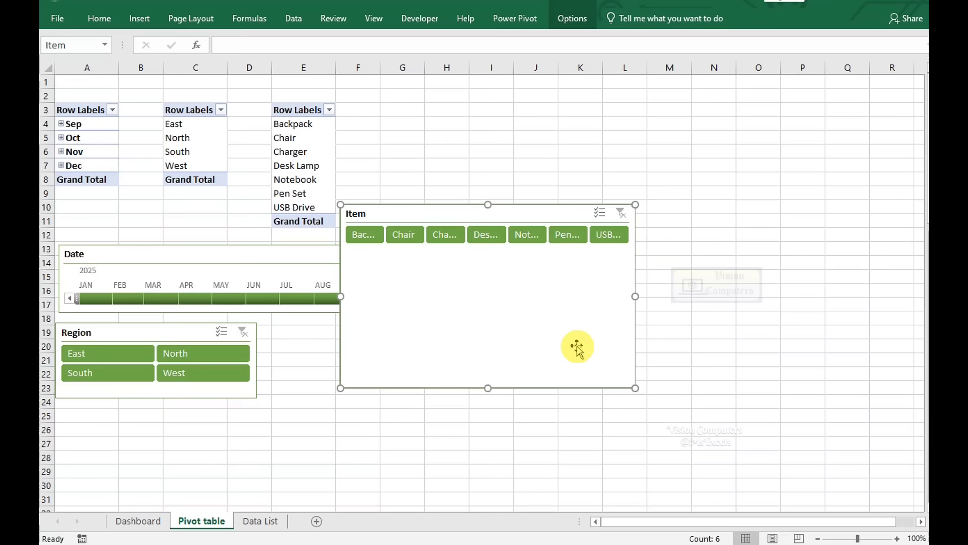
drag(488, 388, 501, 267)
drag(524, 219, 462, 353)
Paste the Item slicer onto the Dashboard sheet below the Date timeline and widen it to the Region slicer's far edge
click(142, 521)
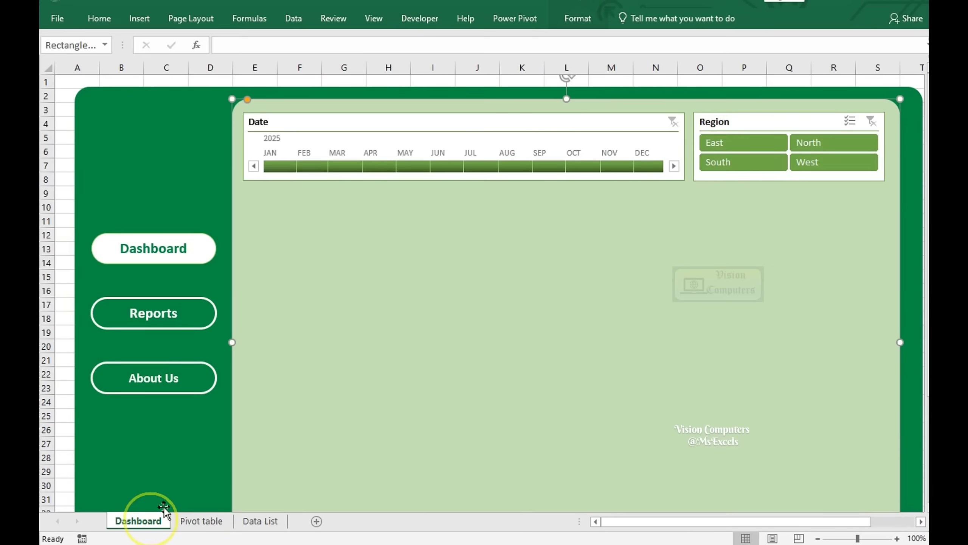
key(ctrl+v)
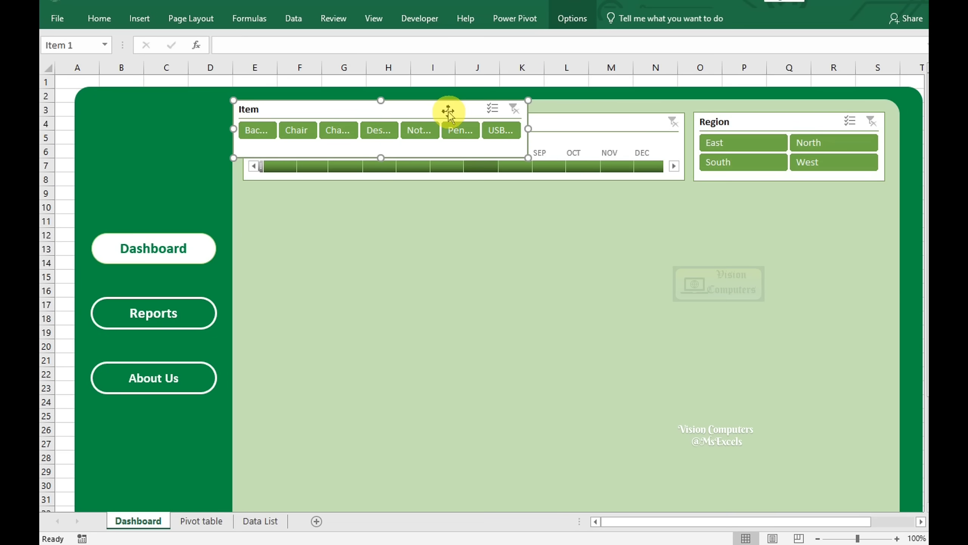
drag(448, 108, 458, 198)
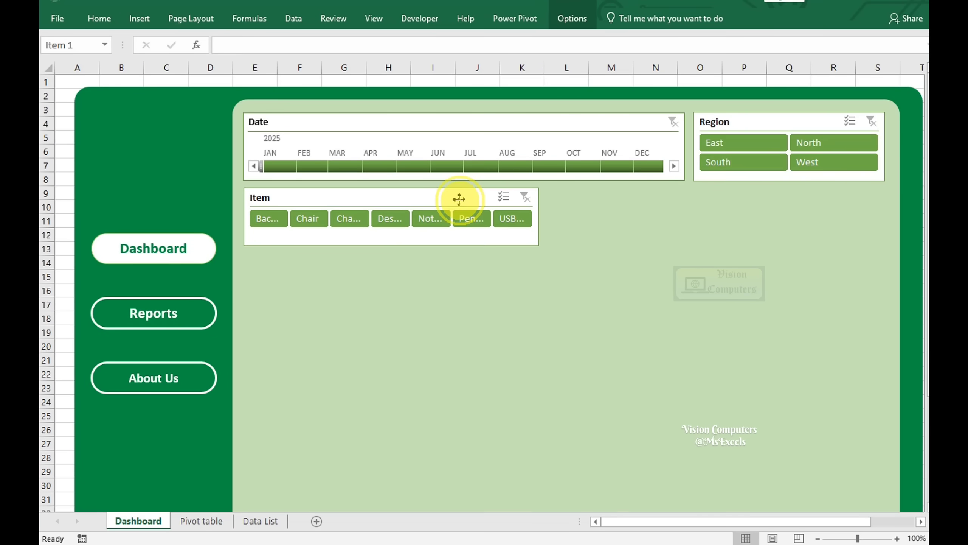
drag(542, 219, 887, 233)
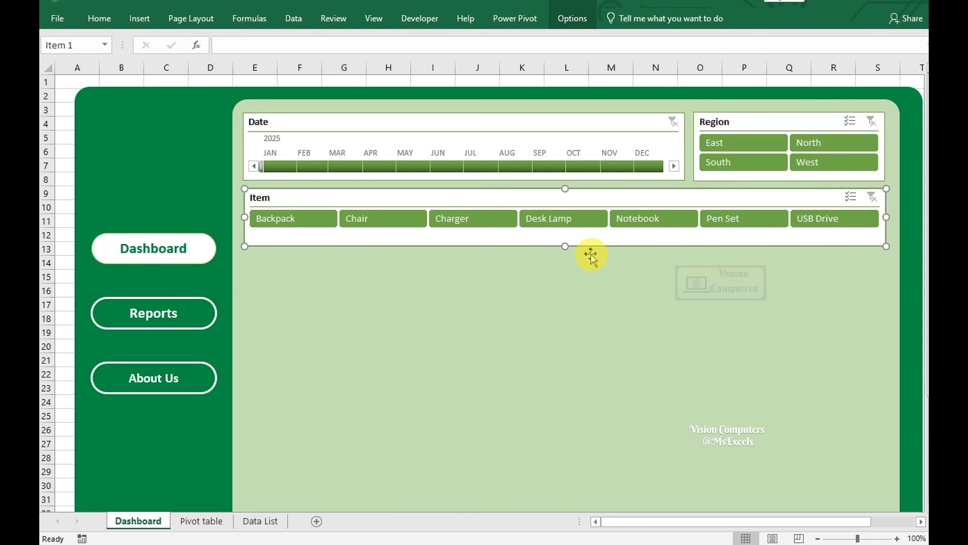
drag(566, 247, 566, 248)
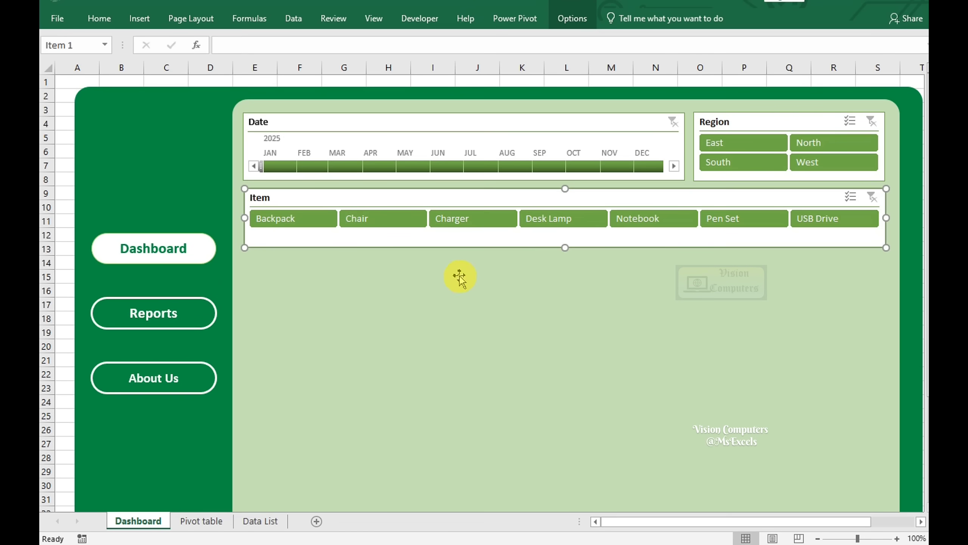
click(407, 287)
key(Escape)
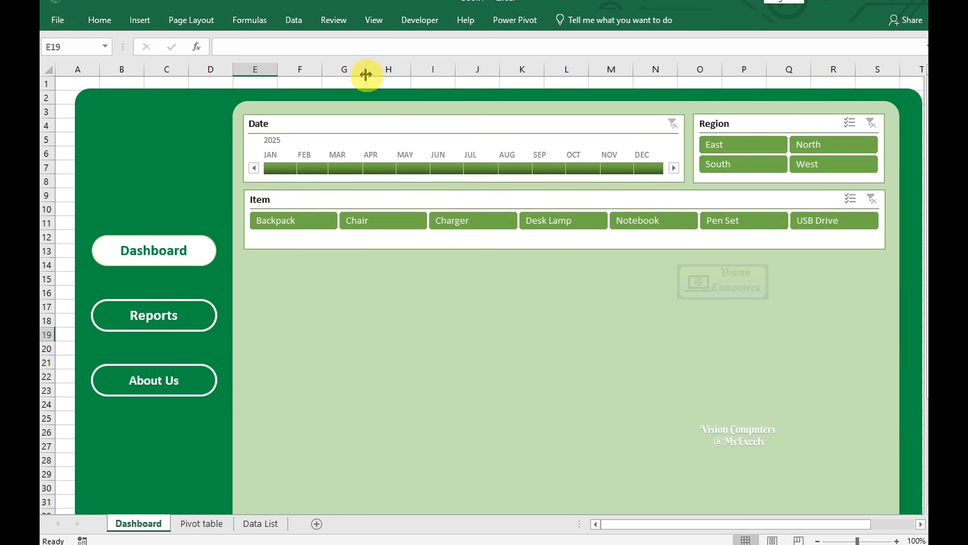
Hide the gridlines and the formula bar on the Dashboard sheet
click(372, 19)
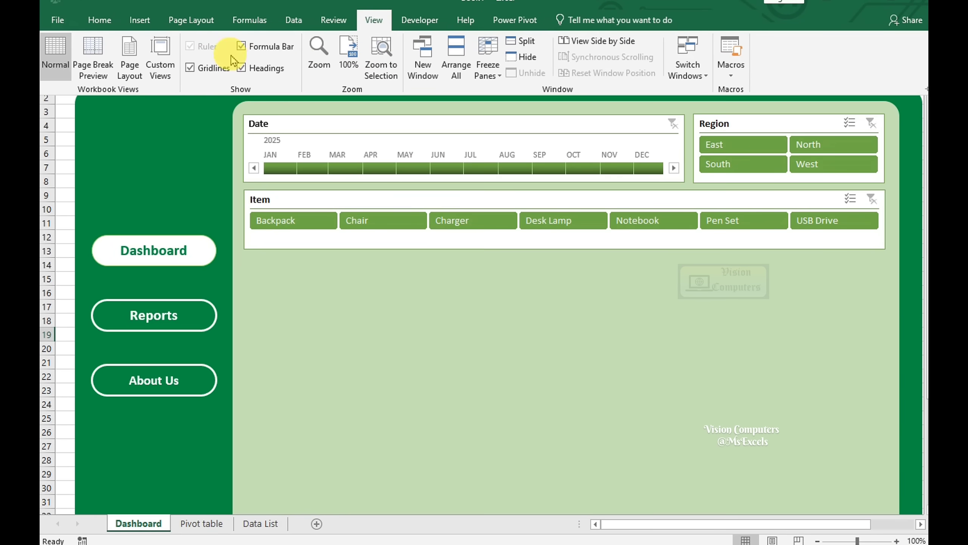
click(190, 69)
click(255, 47)
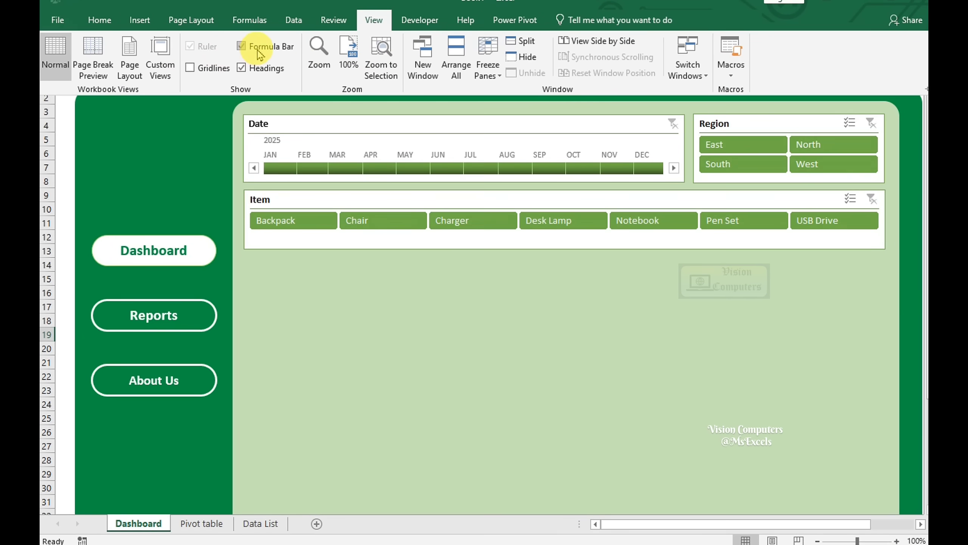
Draw a rounded rectangle about 2.21" wide and 0.64" high below the start of the Item slicer
click(115, 21)
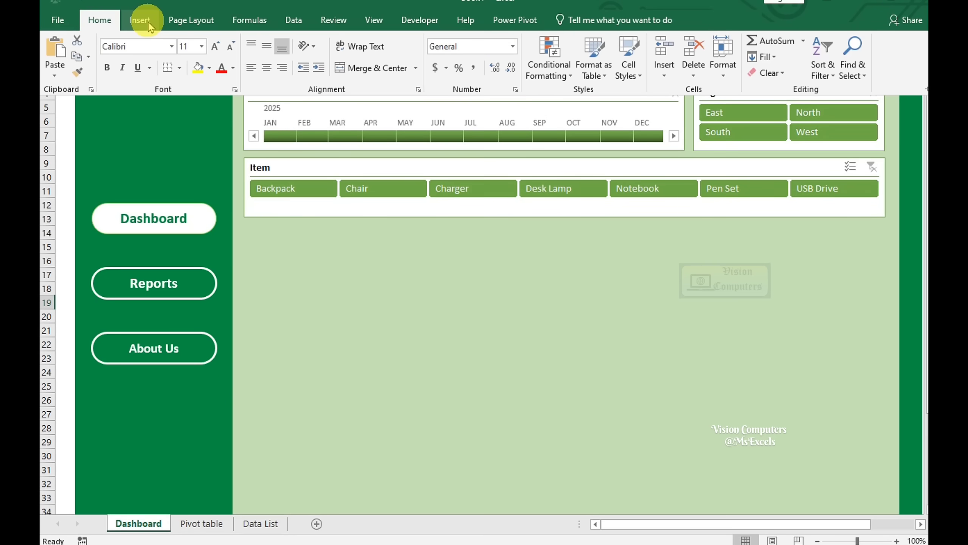
click(150, 24)
click(195, 61)
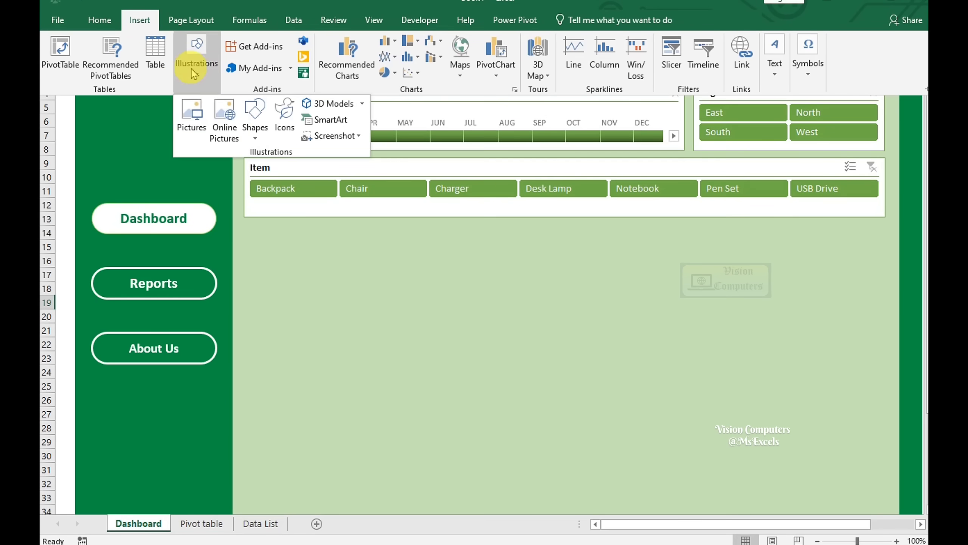
click(256, 129)
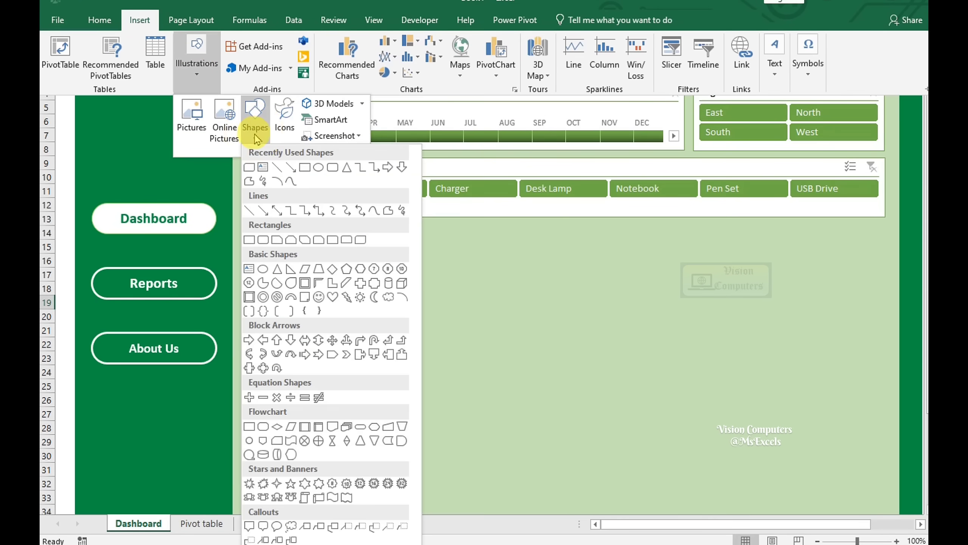
click(331, 172)
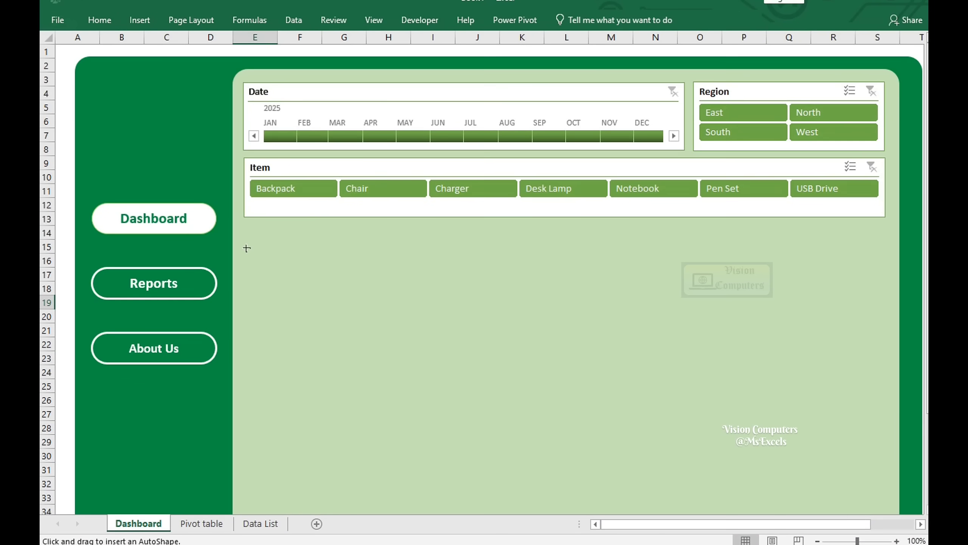
mouse_move(243, 257)
mouse_down()
mouse_move(379, 290)
mouse_move(336, 284)
mouse_move(389, 314)
mouse_up()
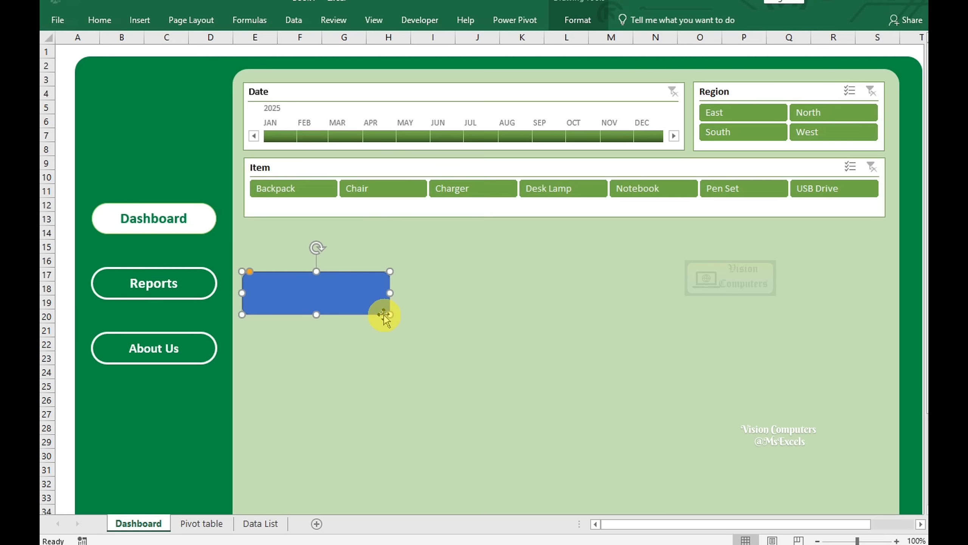
Fill the new rounded rectangle with standard light blue and remove its outline
click(576, 22)
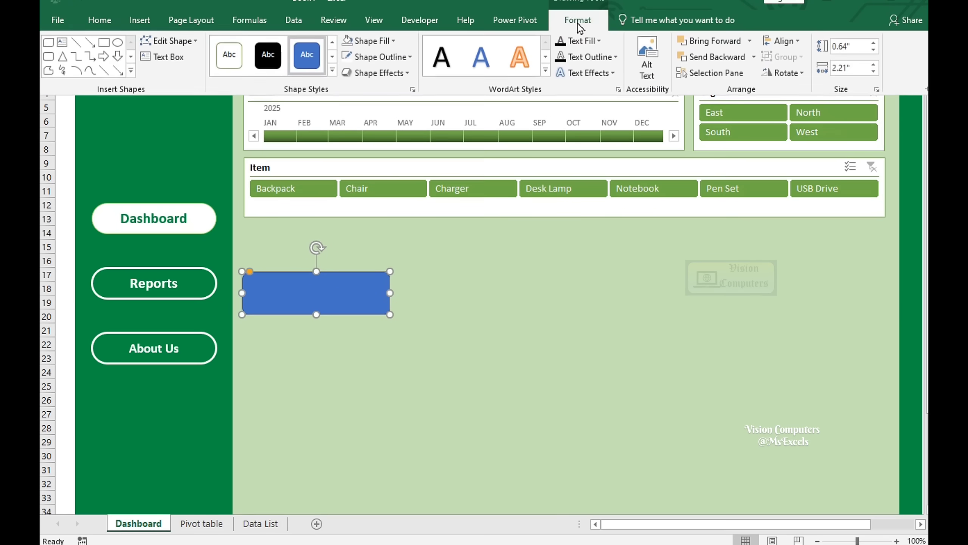
click(364, 44)
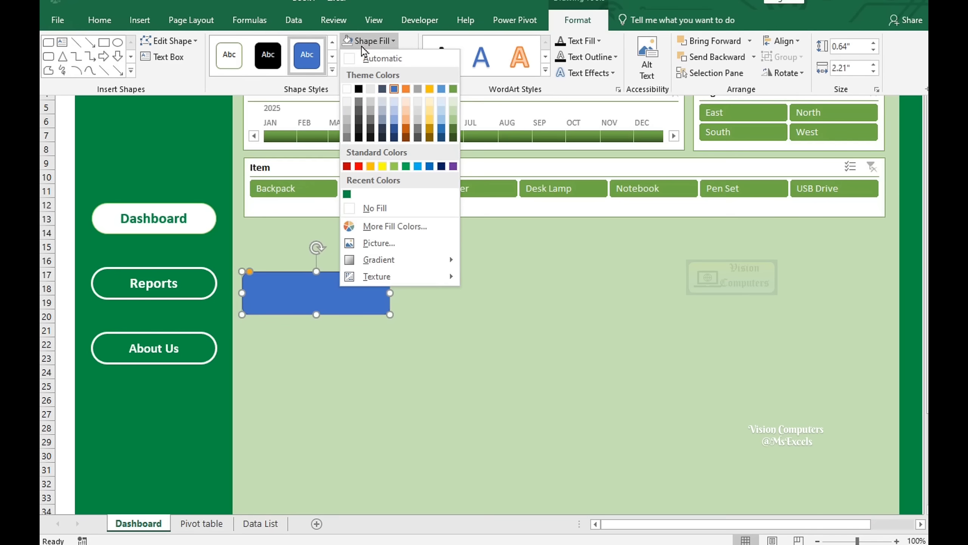
click(418, 167)
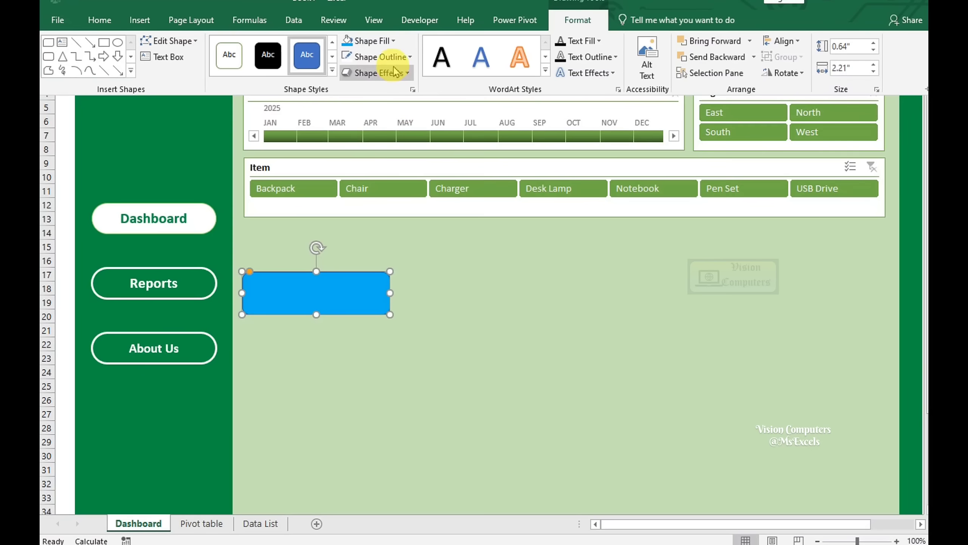
click(387, 56)
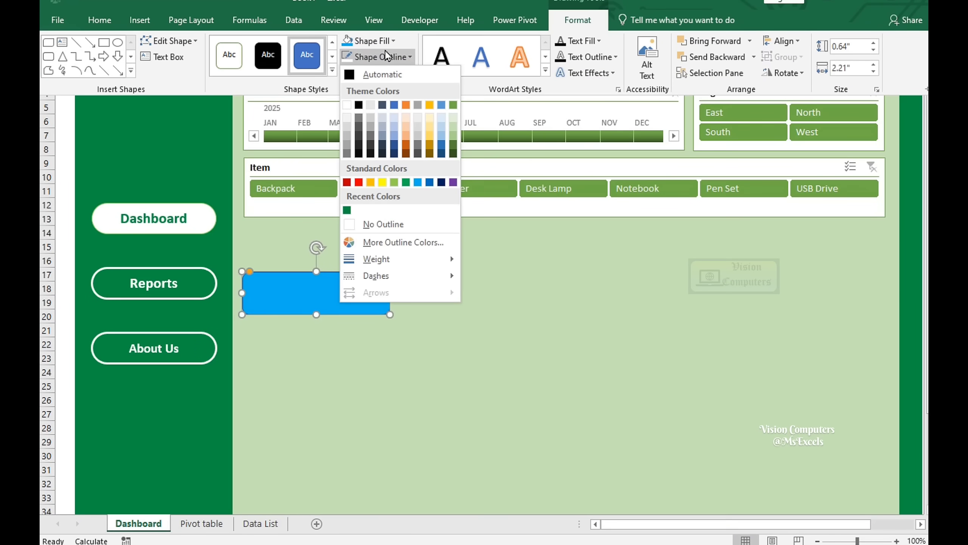
click(385, 226)
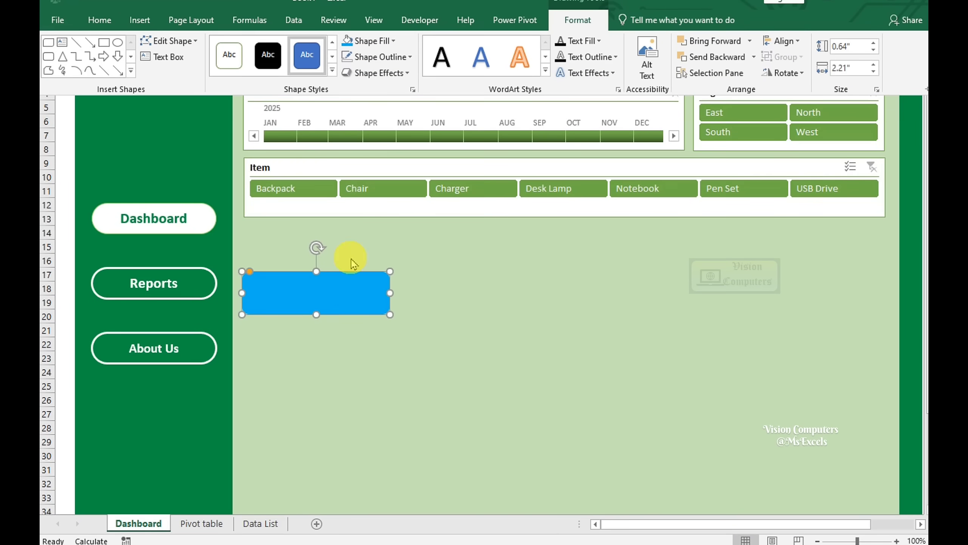
Duplicate the light blue rounded rectangle slightly offset over the original and shrink the copy to fit inside it
click(305, 290)
mouse_move(305, 290)
mouse_down()
mouse_move(321, 285)
mouse_move(310, 287)
mouse_up()
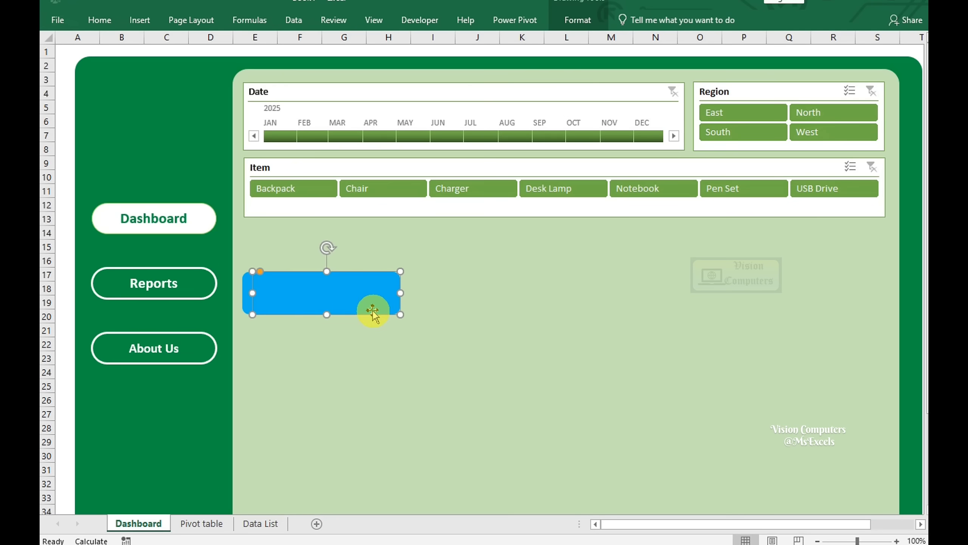
drag(398, 311, 387, 311)
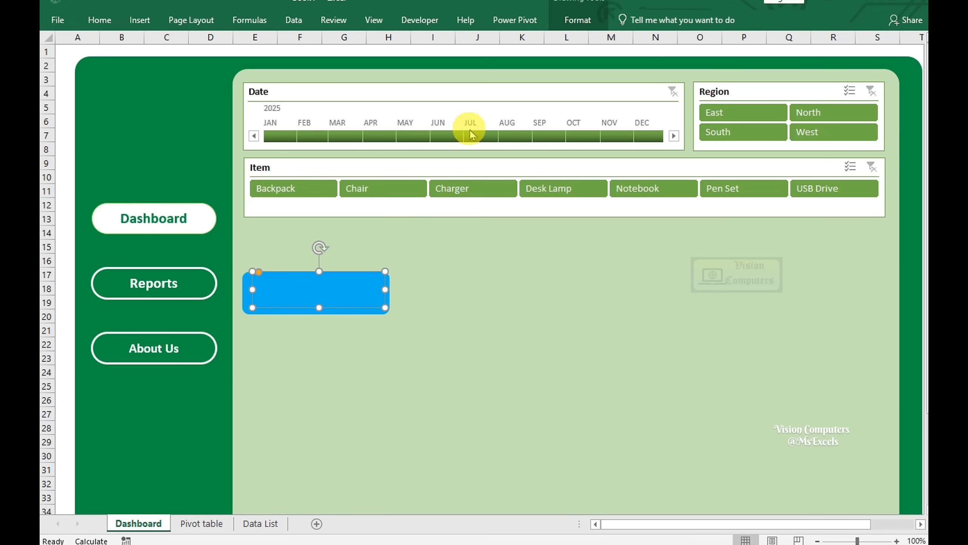
Fill the smaller rounded rectangle white and enlarge it to the blue rectangle's full height, leaving a blue strip showing
click(557, 28)
click(370, 38)
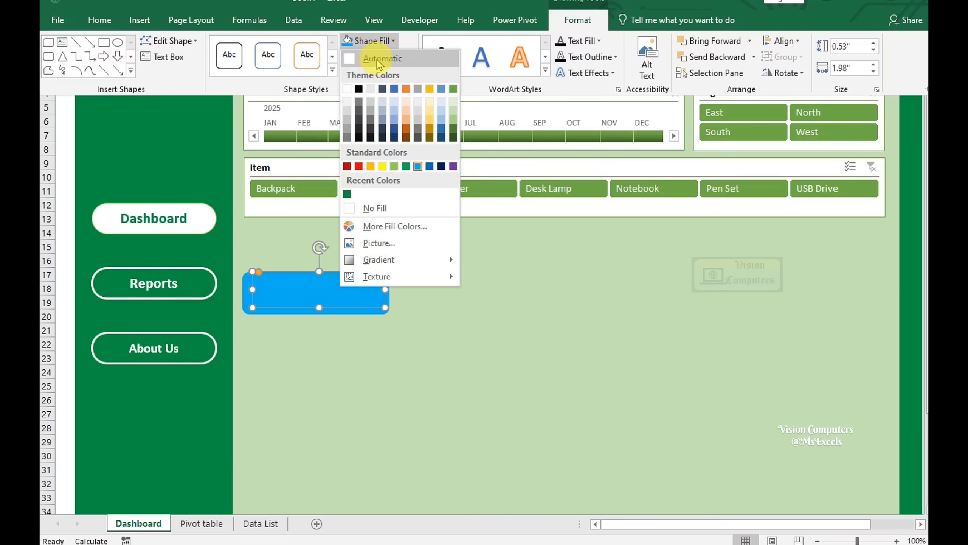
click(358, 90)
click(347, 286)
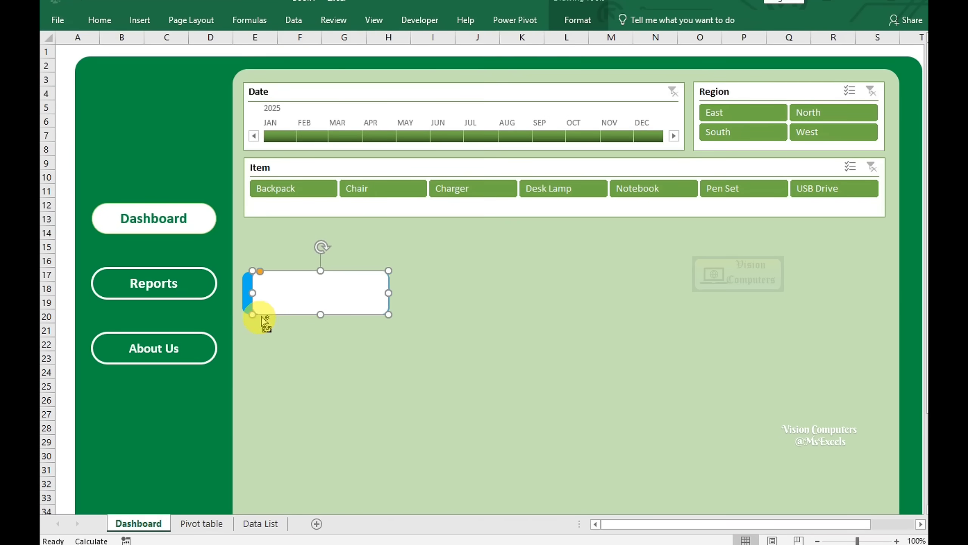
Duplicate the white and blue rectangles together and place the second card beside the first in the same row
shift+click(247, 301)
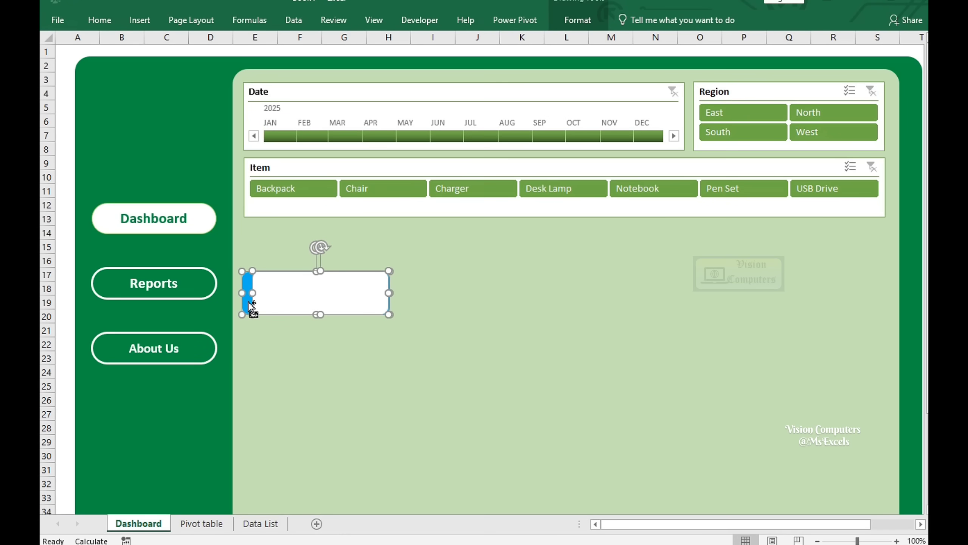
key(ctrl+d)
drag(284, 311, 450, 293)
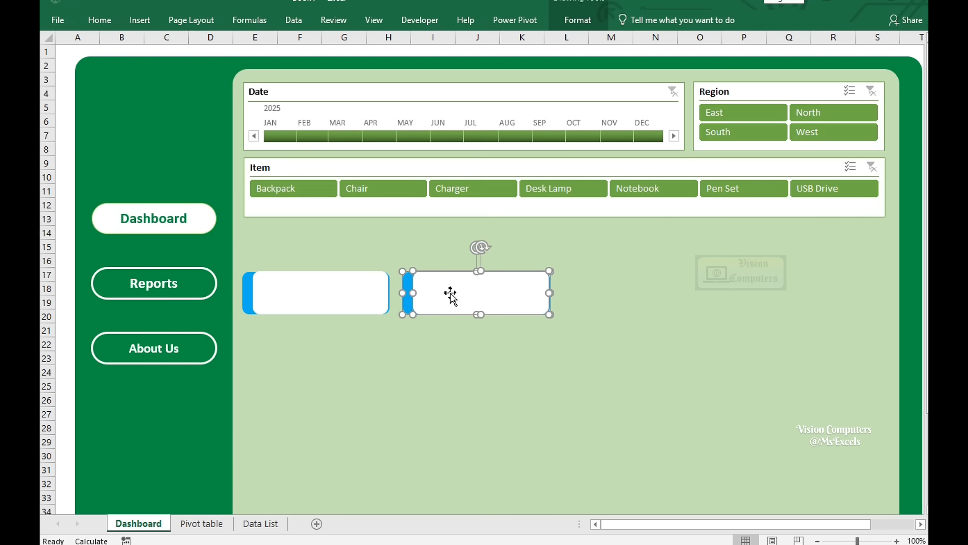
Fill the back rectangle of the second card with theme orange
click(410, 288)
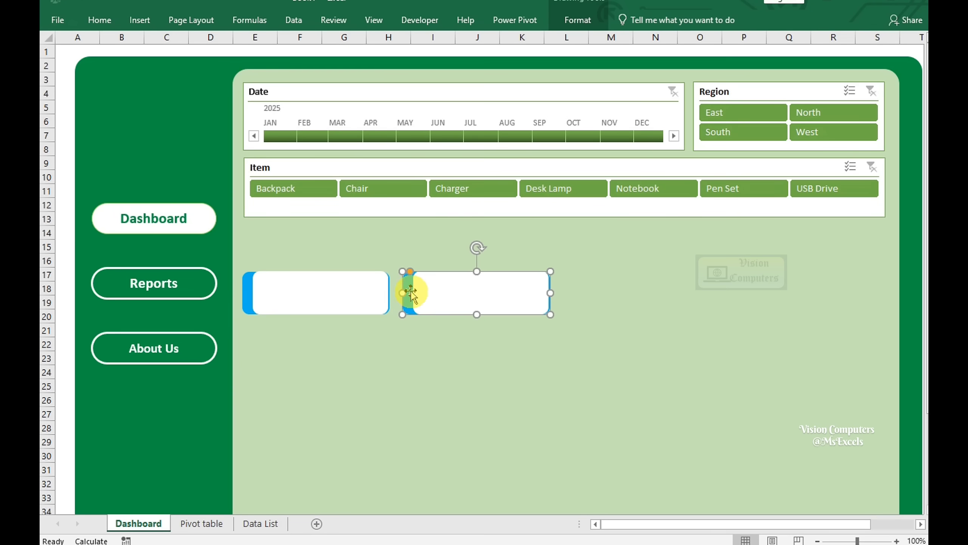
click(591, 28)
click(386, 41)
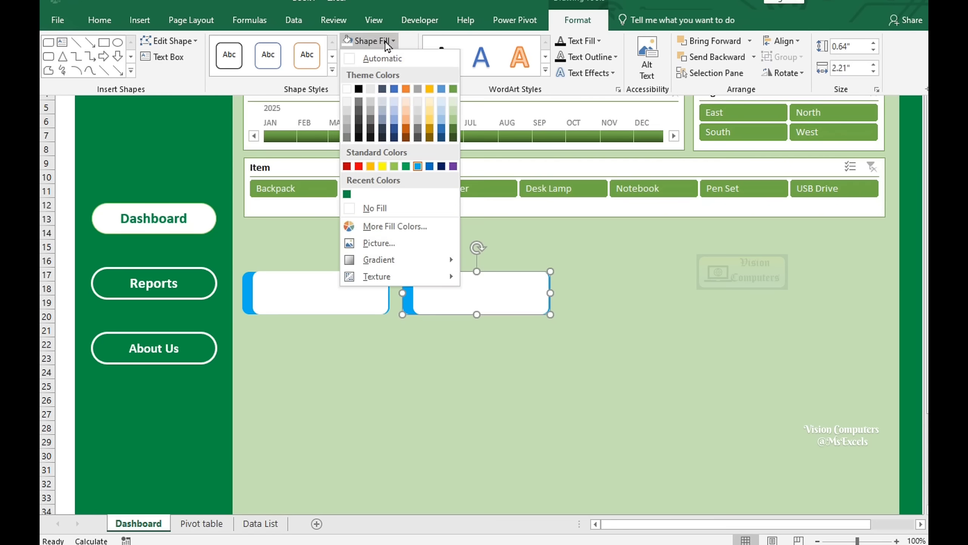
click(406, 89)
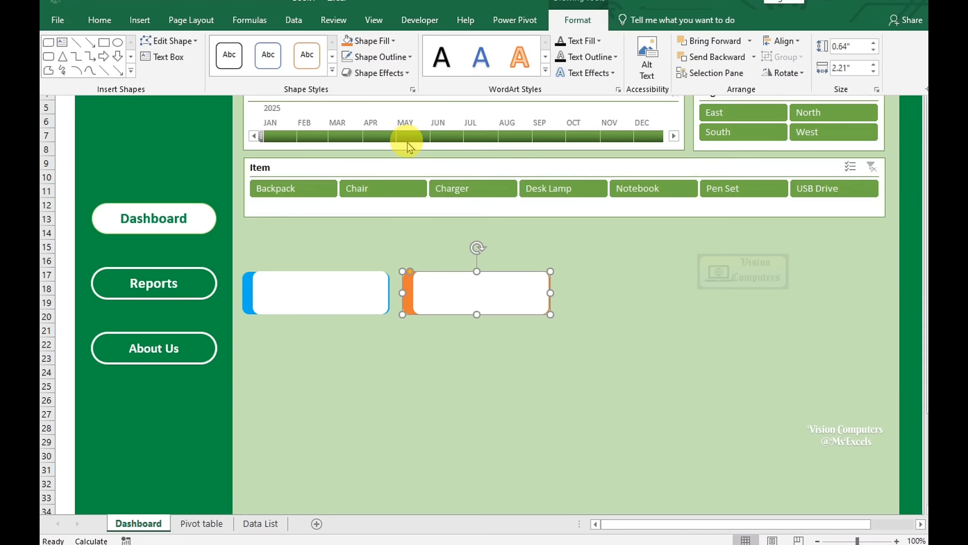
click(413, 335)
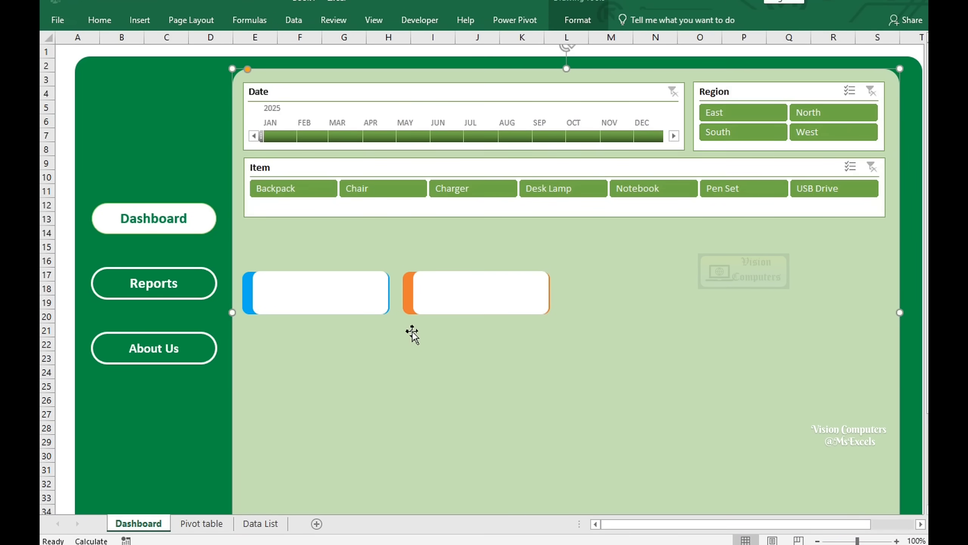
Duplicate the first card's white rectangle and enlarge it into a big panel below both cards, spanning slightly more than their combined width
click(342, 303)
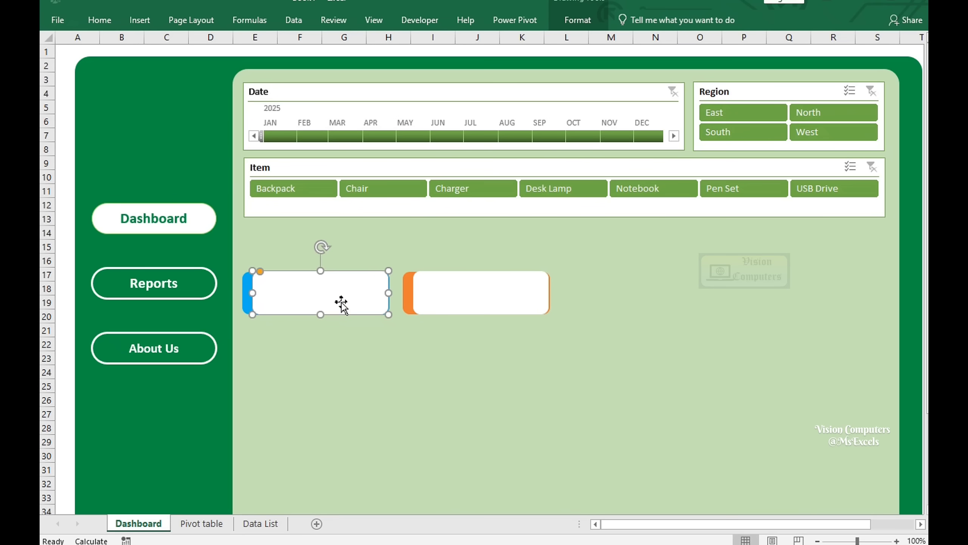
key(ctrl+d)
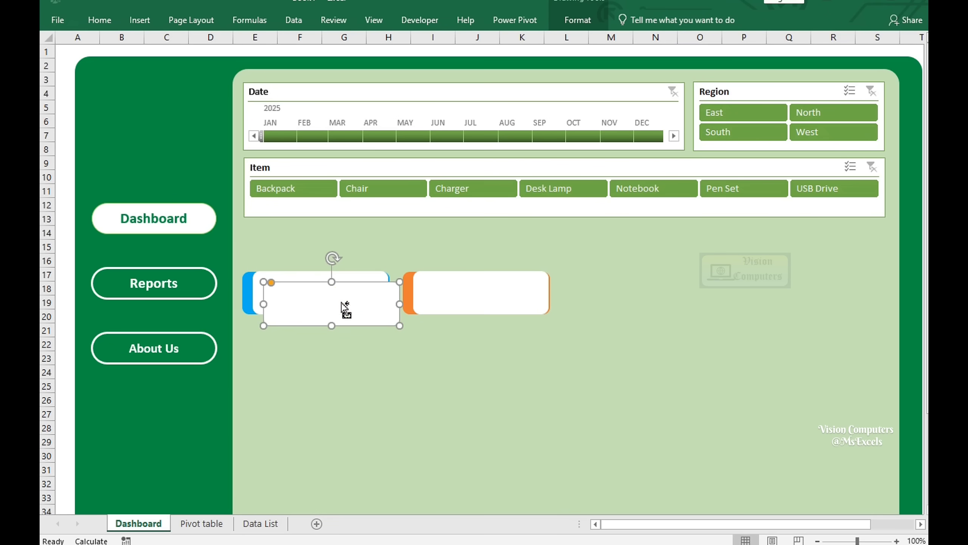
drag(342, 303, 317, 346)
drag(375, 369, 606, 506)
drag(271, 330, 244, 328)
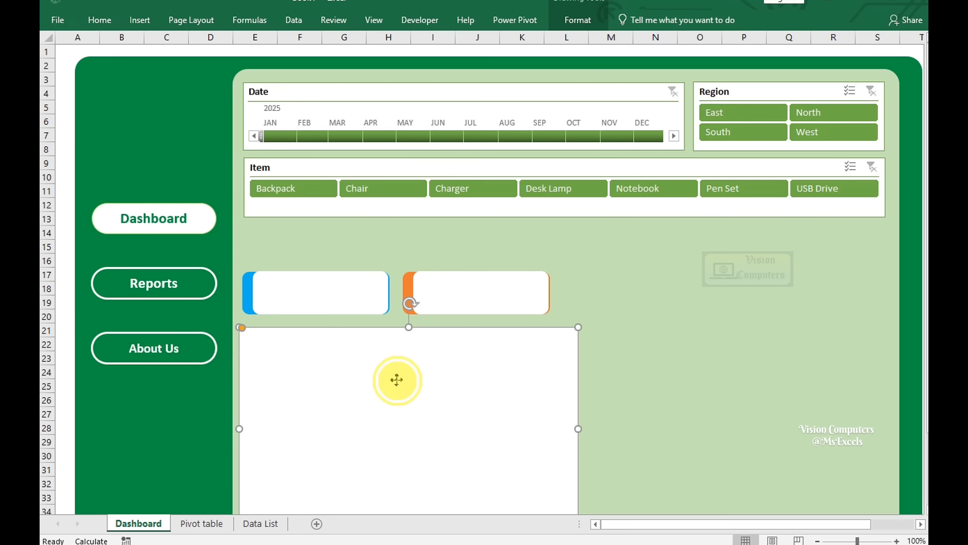
click(623, 353)
click(545, 361)
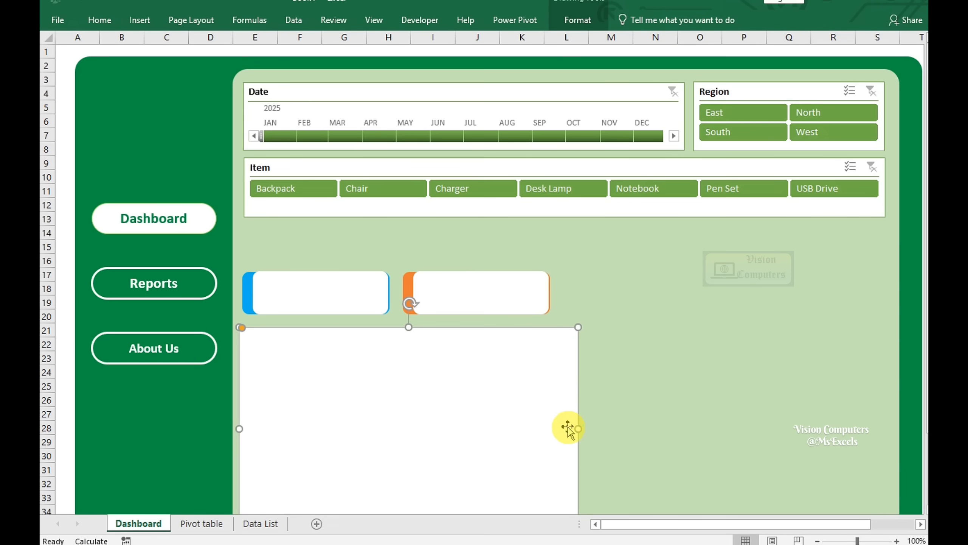
drag(578, 430, 568, 426)
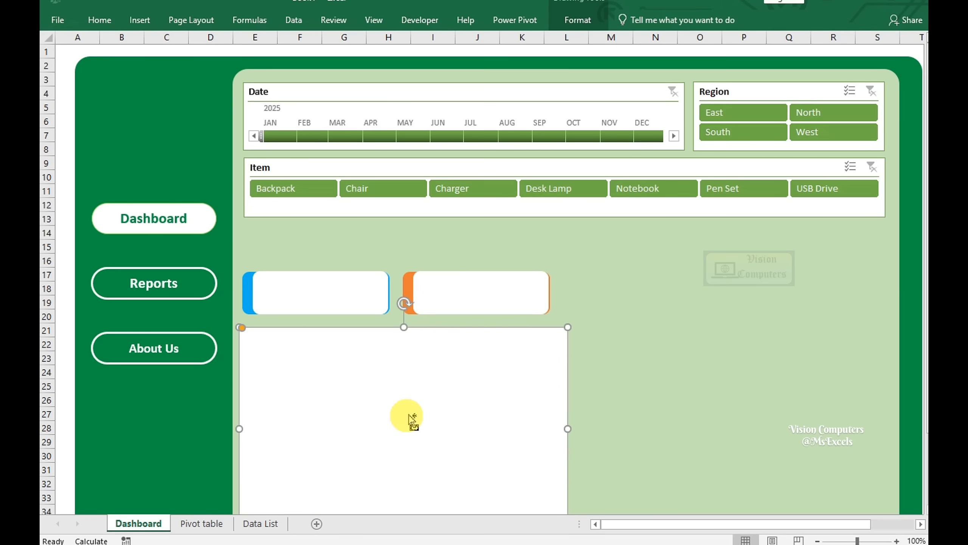
Copy the large white panel, shrink the copy, and place it beside the cards below the Item slicer
drag(453, 387, 753, 287)
drag(856, 425, 828, 368)
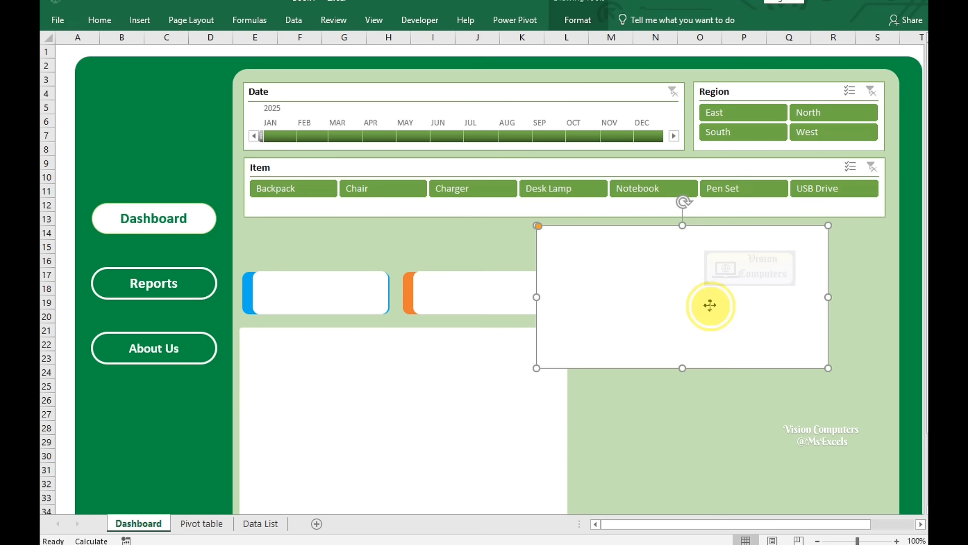
drag(710, 303, 768, 353)
click(749, 389)
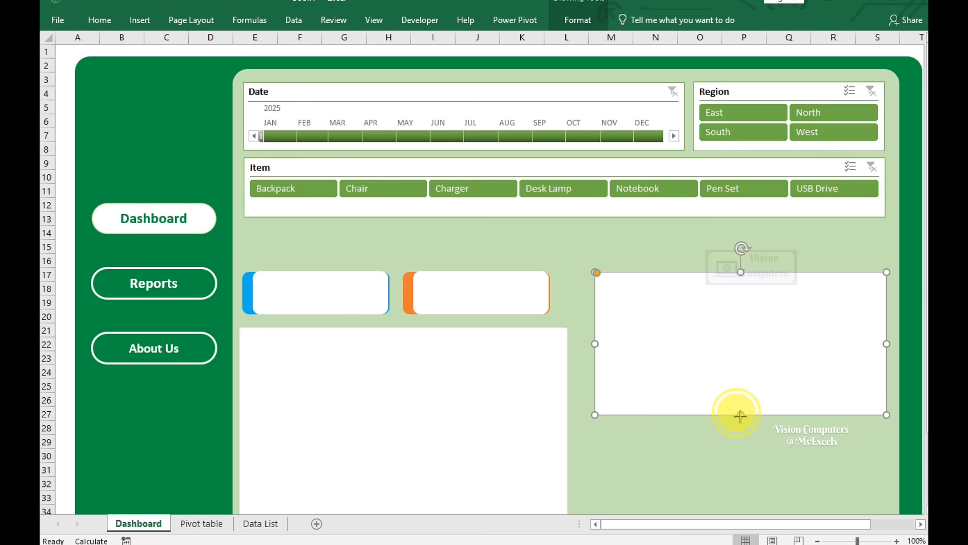
drag(739, 415, 719, 485)
Duplicate the smaller white panel directly beneath itself and widen both panels towards the large one
key(ctrl+d)
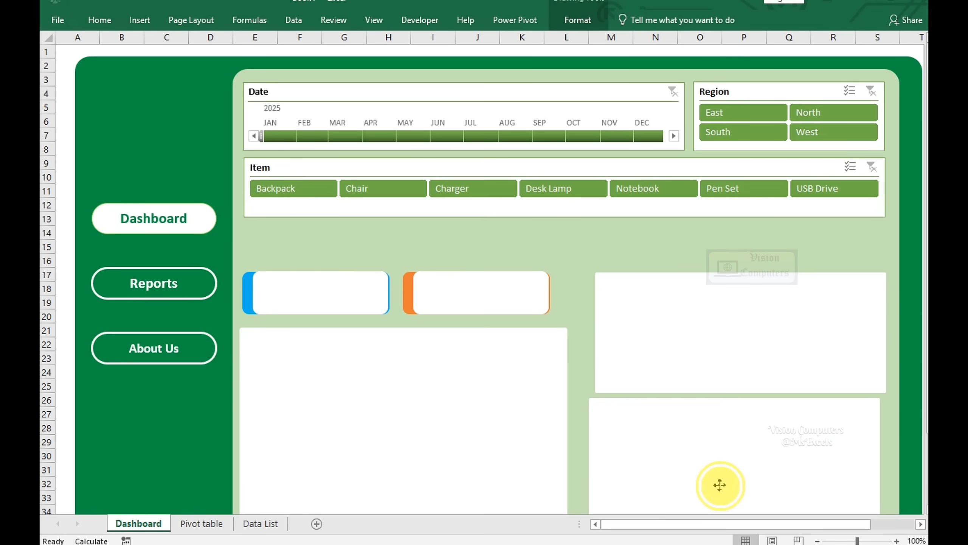
shift+click(676, 383)
drag(595, 330, 580, 334)
Search the icon library for "Data" and insert the lined document icon and the people with rising arrow icon
click(352, 296)
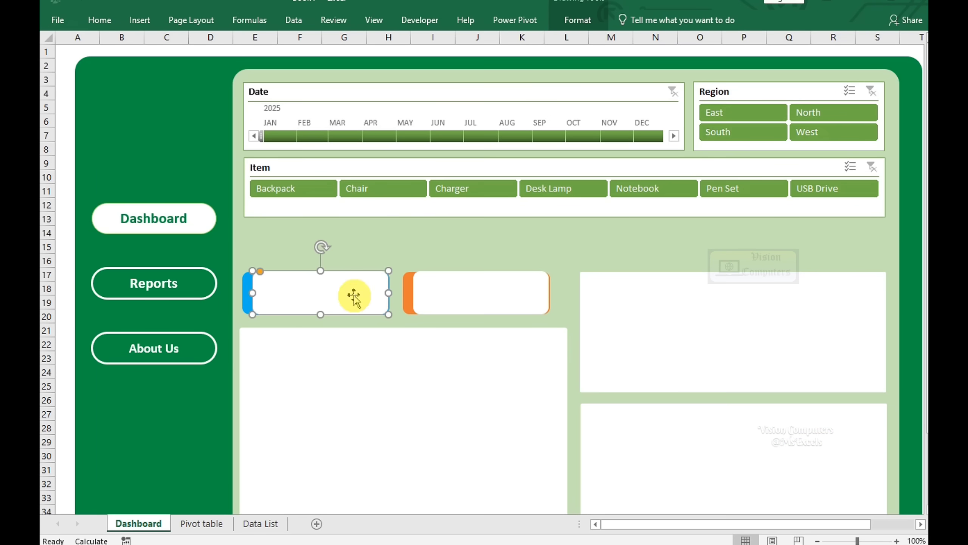
click(152, 31)
click(191, 65)
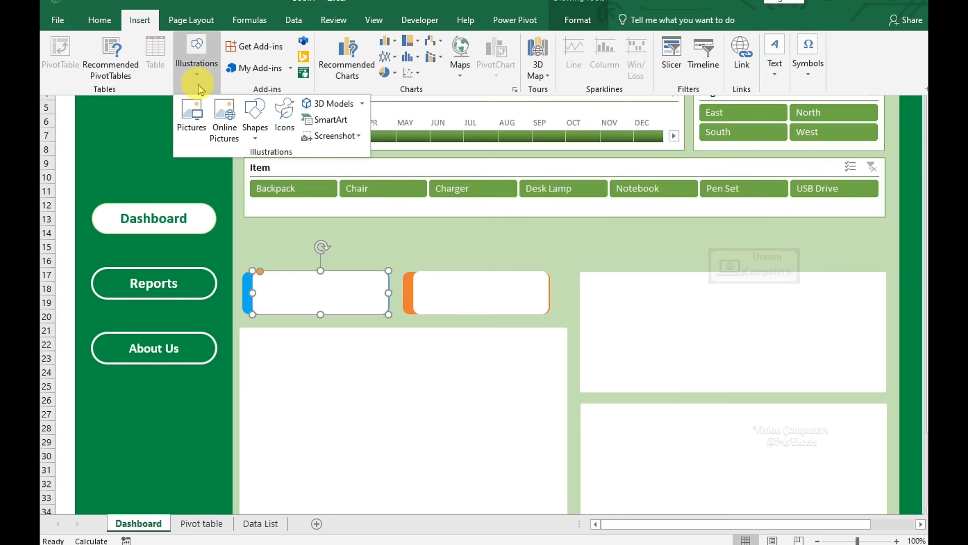
click(292, 122)
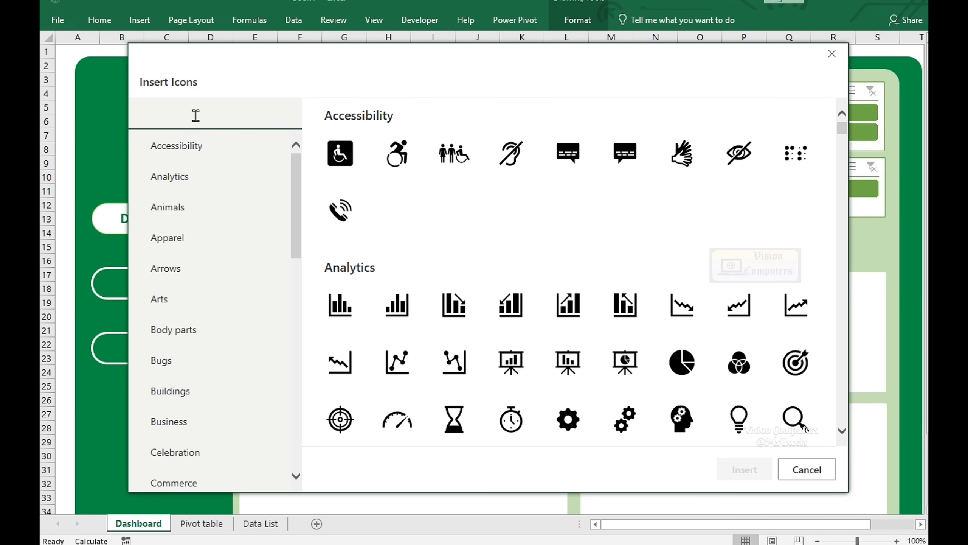
text(Data)
click(510, 216)
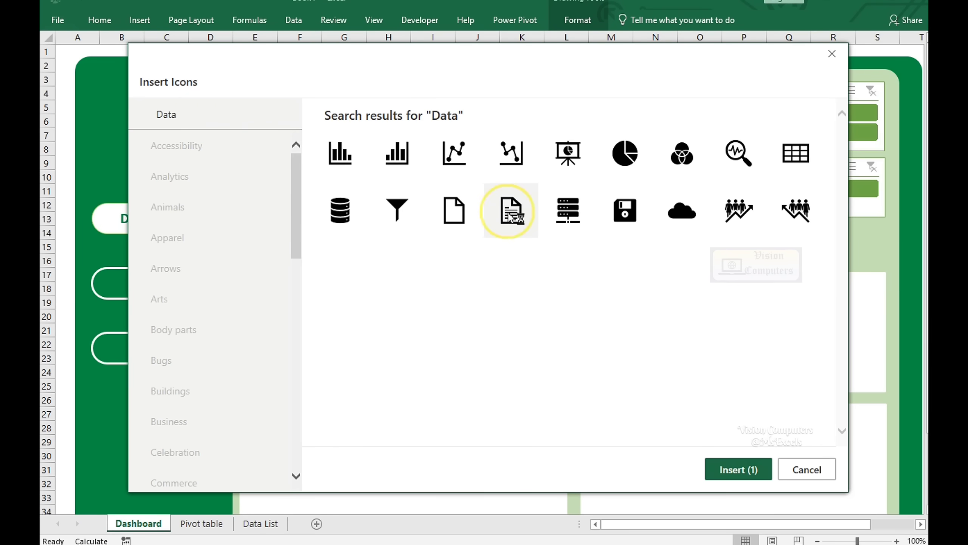
click(738, 211)
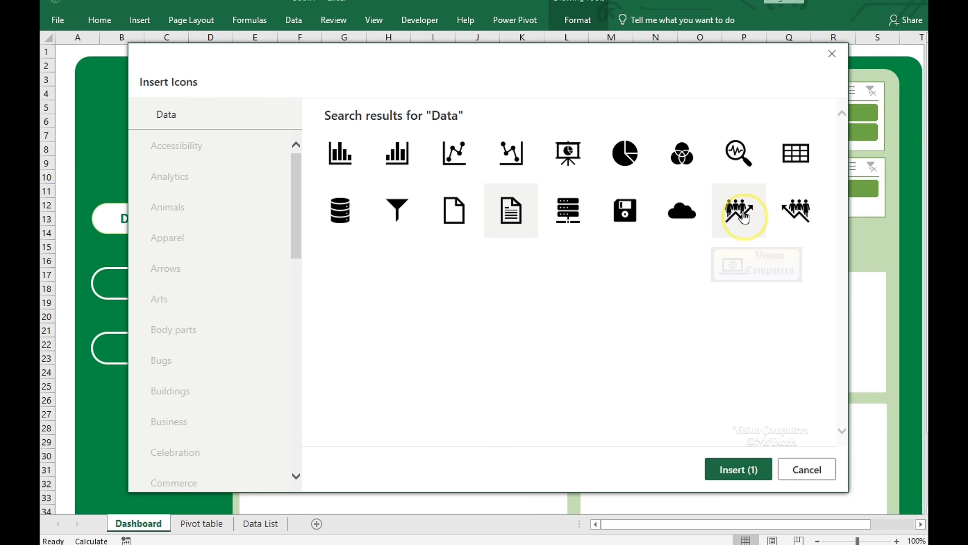
click(737, 469)
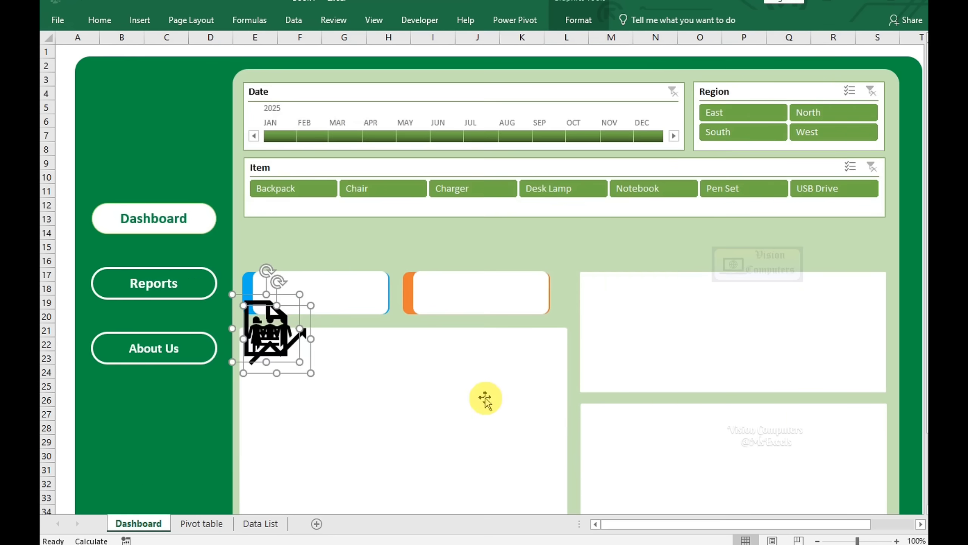
Arrange the resized icons: dollar sign on the blue card, people on the orange card, document and chart above the cards
drag(268, 333, 398, 404)
drag(328, 400, 254, 253)
drag(390, 407, 278, 293)
click(381, 401)
drag(361, 437, 435, 302)
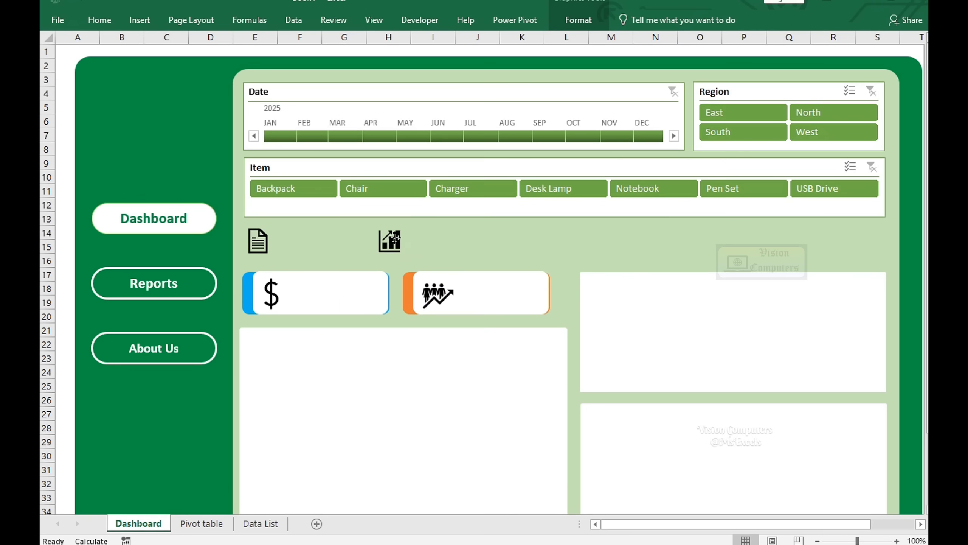
click(392, 241)
Fill the dollar sign icon with standard light blue
click(274, 301)
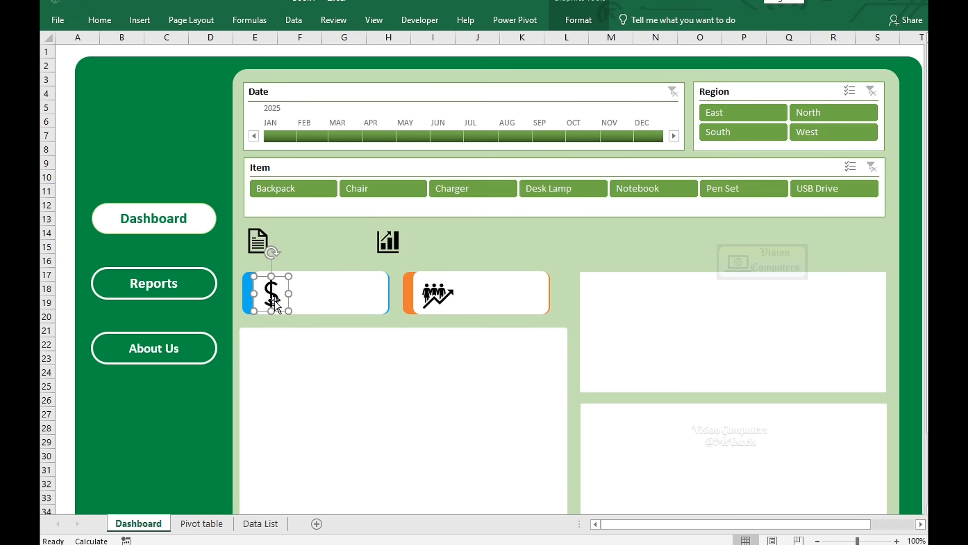
click(578, 19)
click(470, 41)
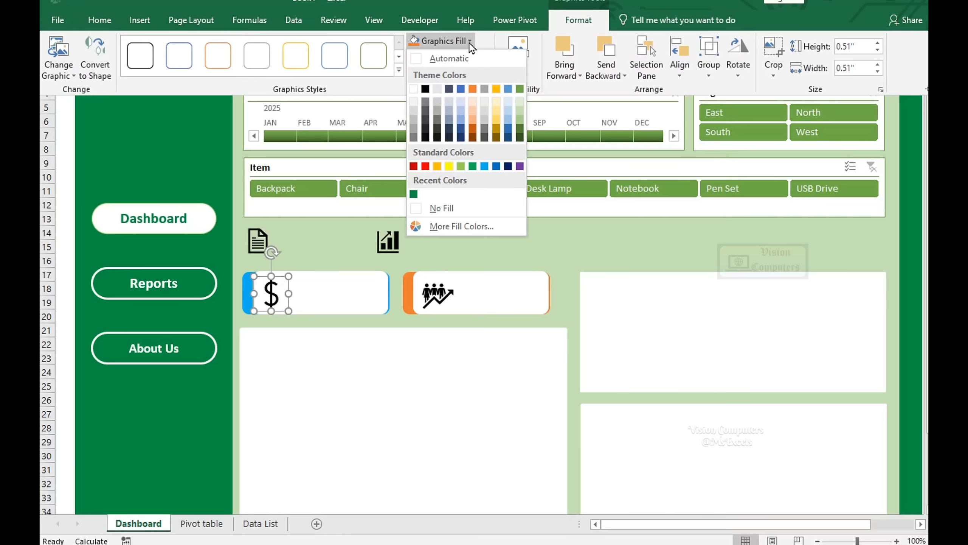
click(485, 167)
Fill the people with rising arrow icon with theme orange
click(444, 296)
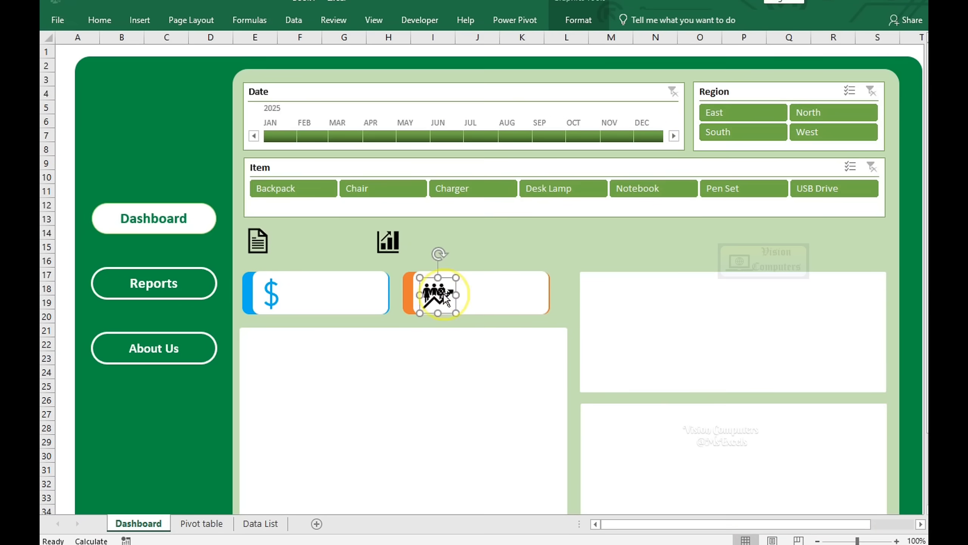
click(579, 20)
click(470, 42)
click(473, 89)
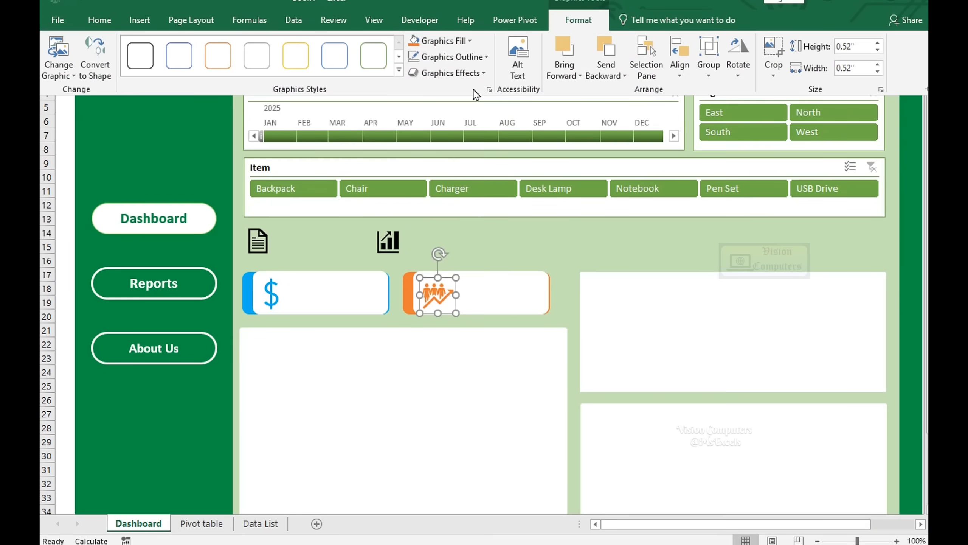
Add a rectangle about 1.4" wide and 0.32" high between the document and chart icons, labelled "Data Analytics" in enlarged text
click(139, 20)
click(196, 57)
click(255, 115)
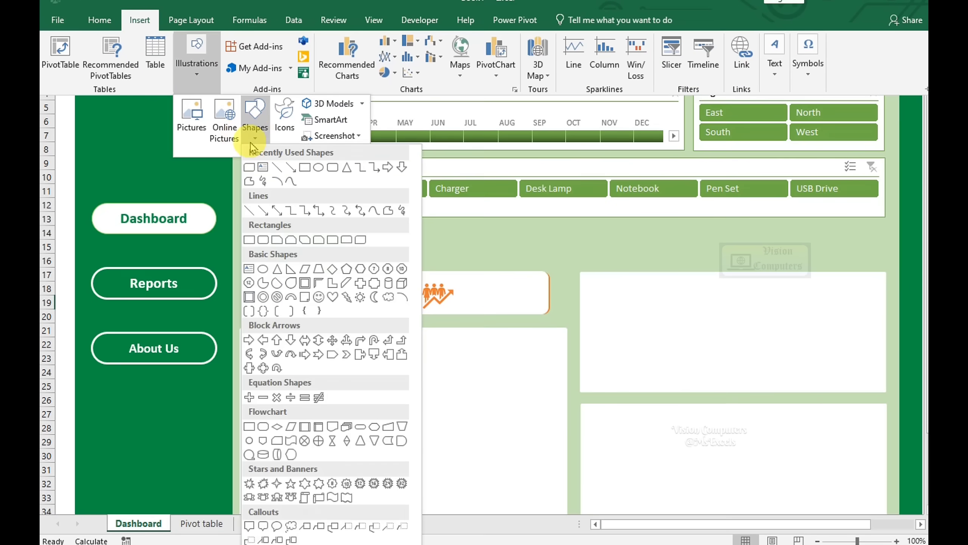
click(306, 169)
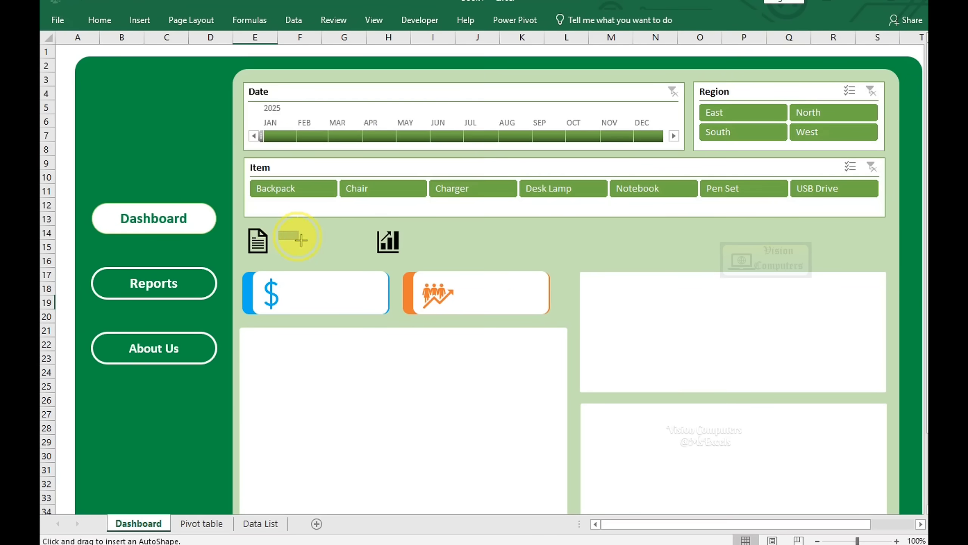
drag(301, 239, 359, 252)
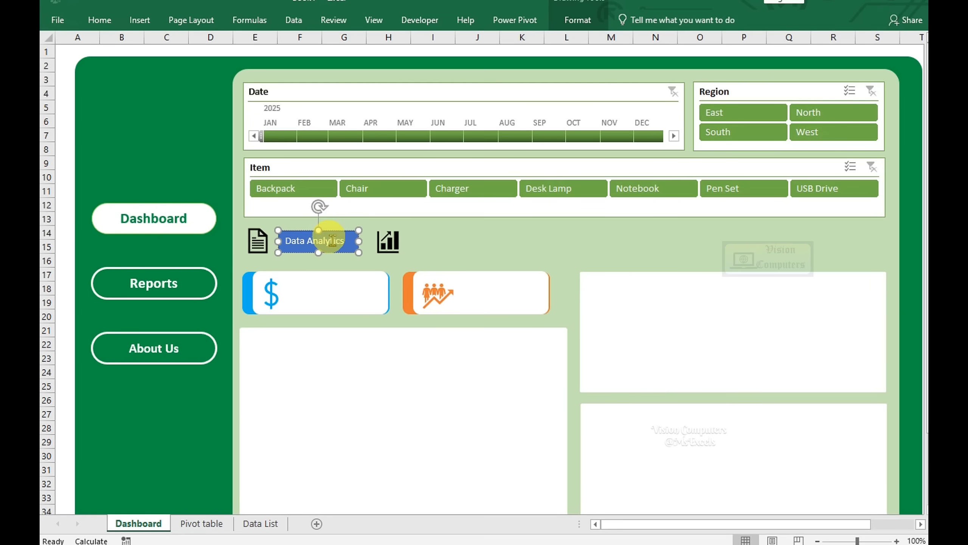
key(ctrl+shift+period)
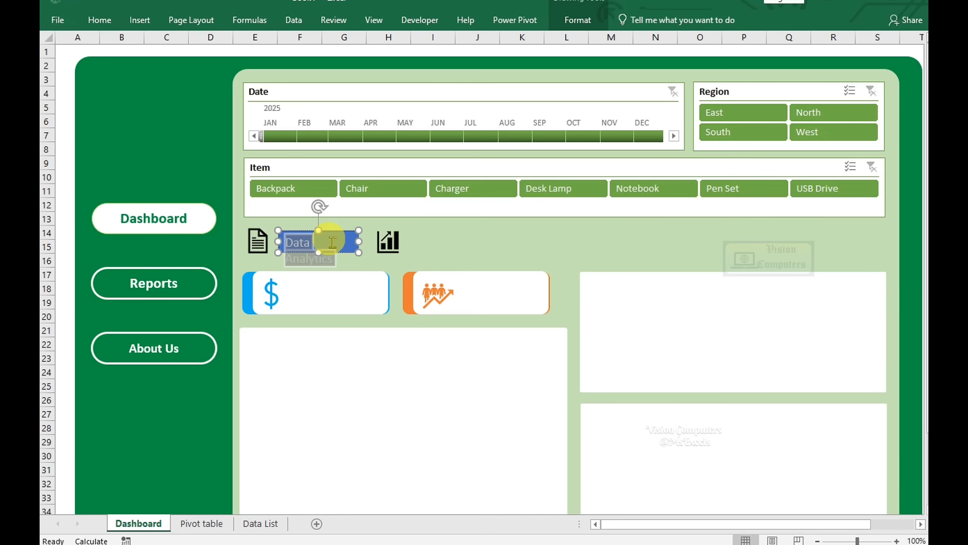
drag(360, 246, 369, 243)
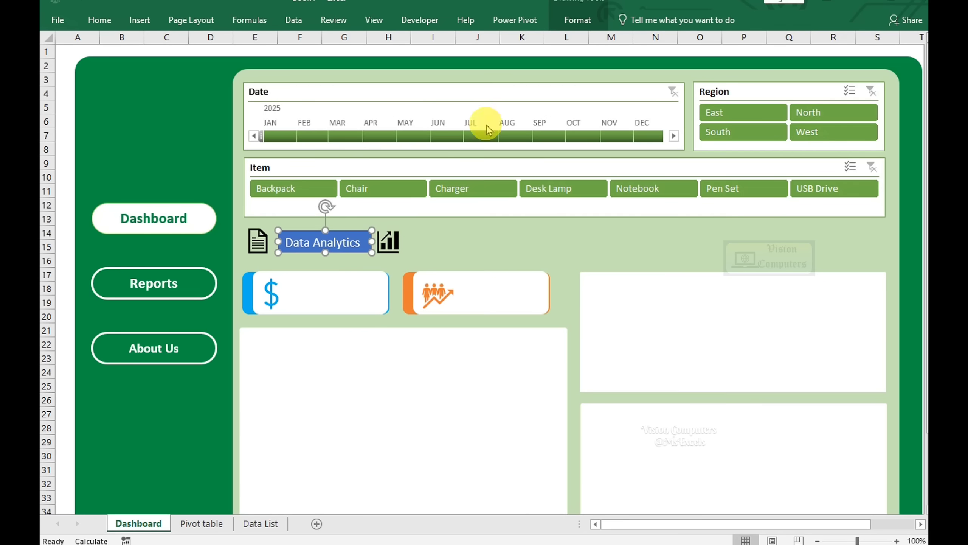
Remove the fill and outline of the "Data Analytics" rectangle and make its text black
click(578, 19)
click(372, 40)
click(381, 206)
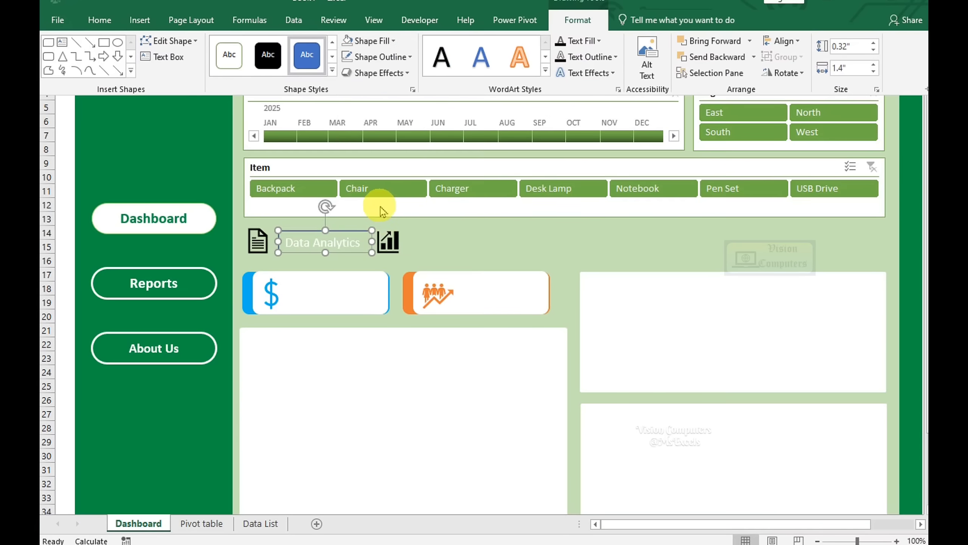
click(580, 40)
click(572, 90)
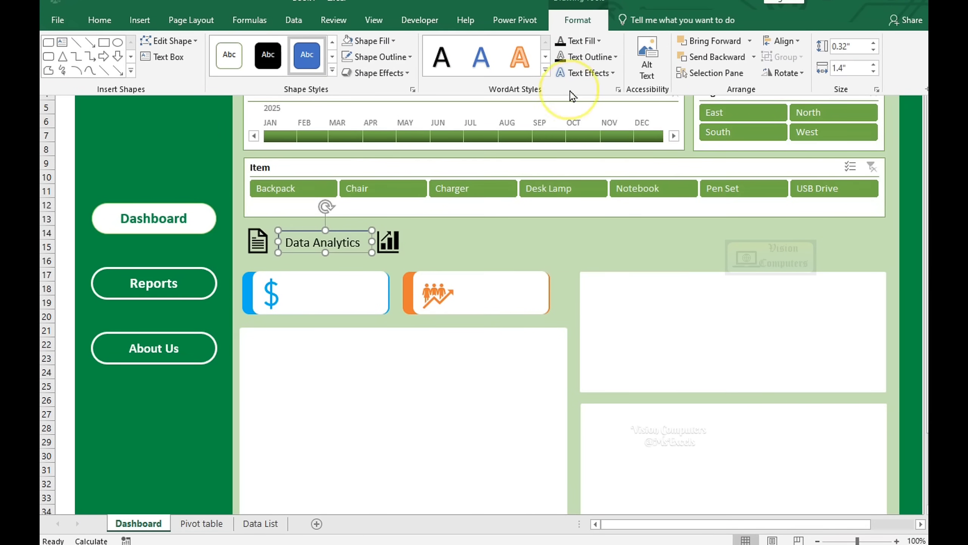
click(387, 57)
click(378, 224)
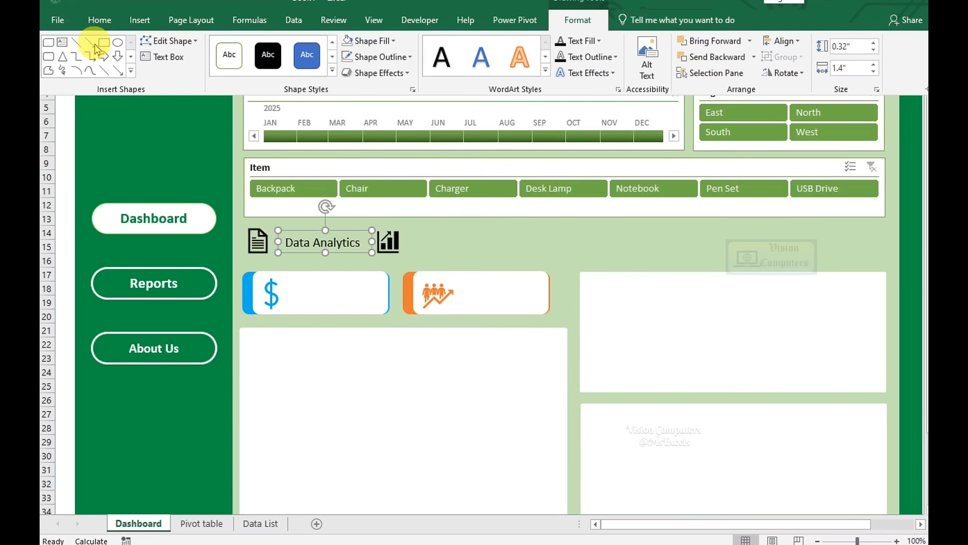
Make the "Data Analytics" label text bold
click(99, 21)
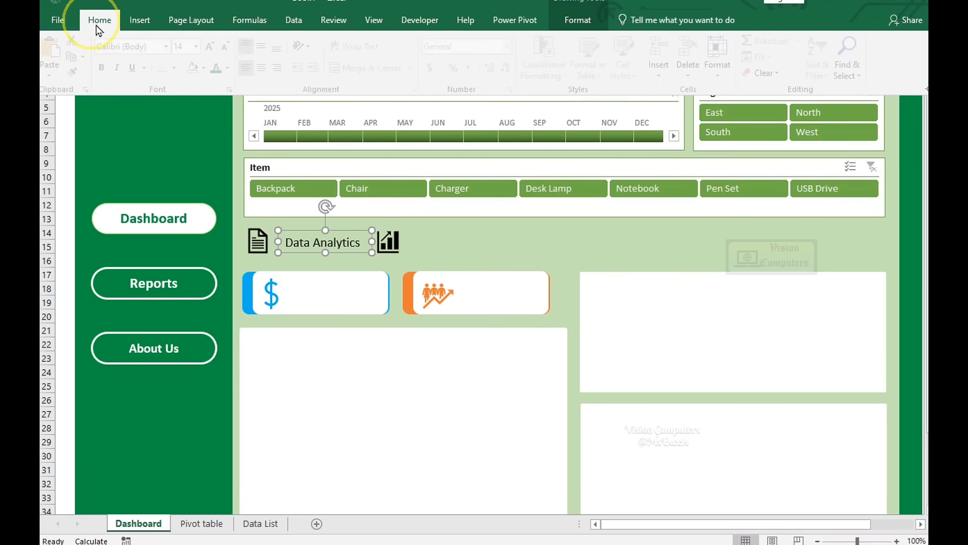
click(520, 246)
click(367, 296)
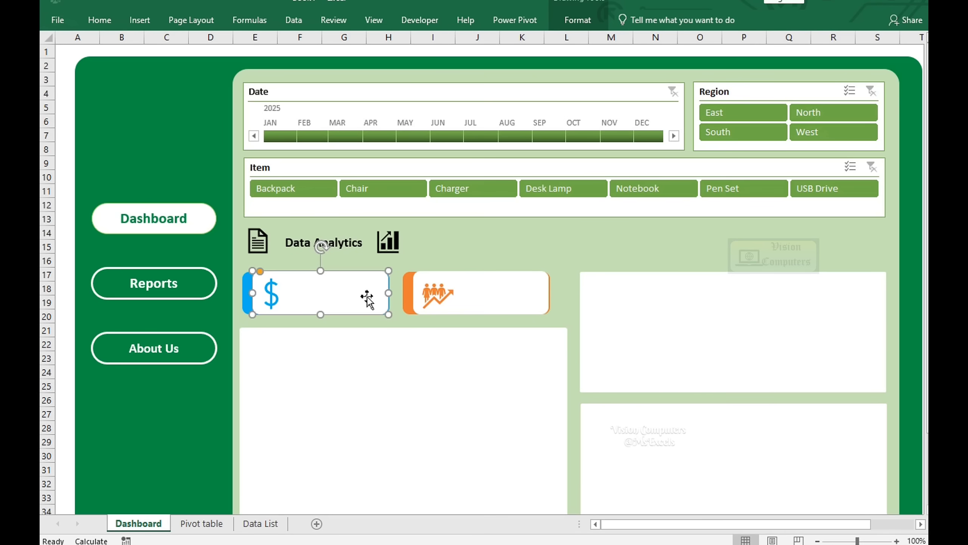
Copy the "Data Analytics" label onto the blue dollar card and change the copy's text to "Total Amount"
click(305, 241)
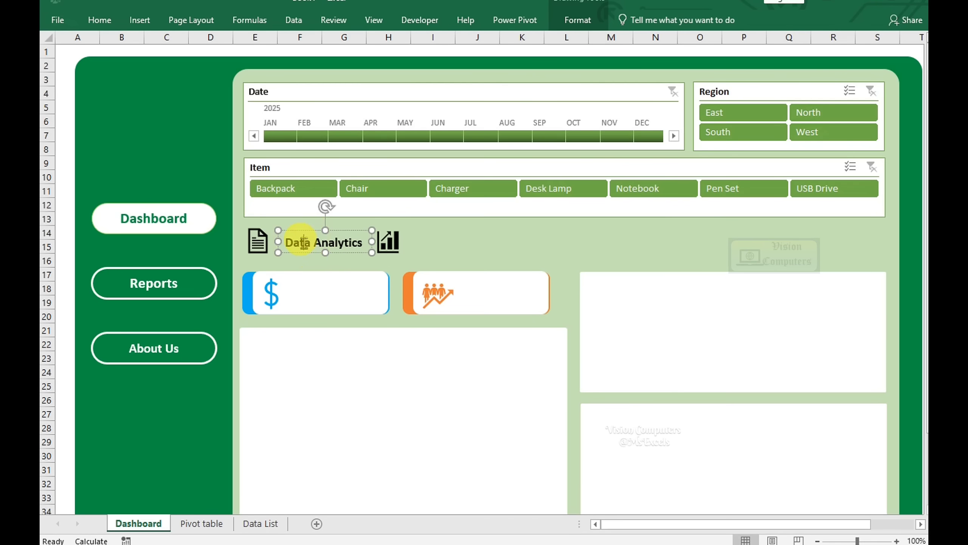
drag(310, 253, 316, 295)
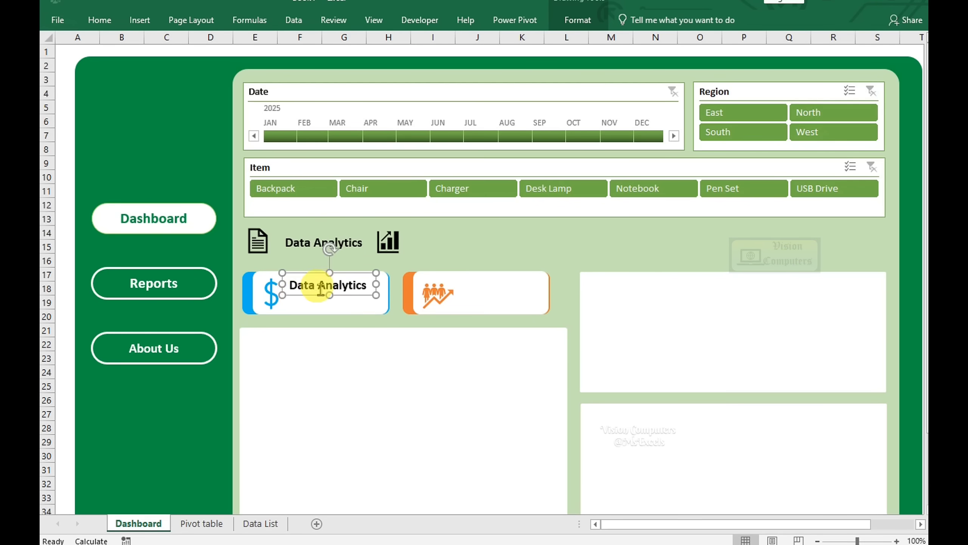
triple_click(331, 291)
text(Total Amount)
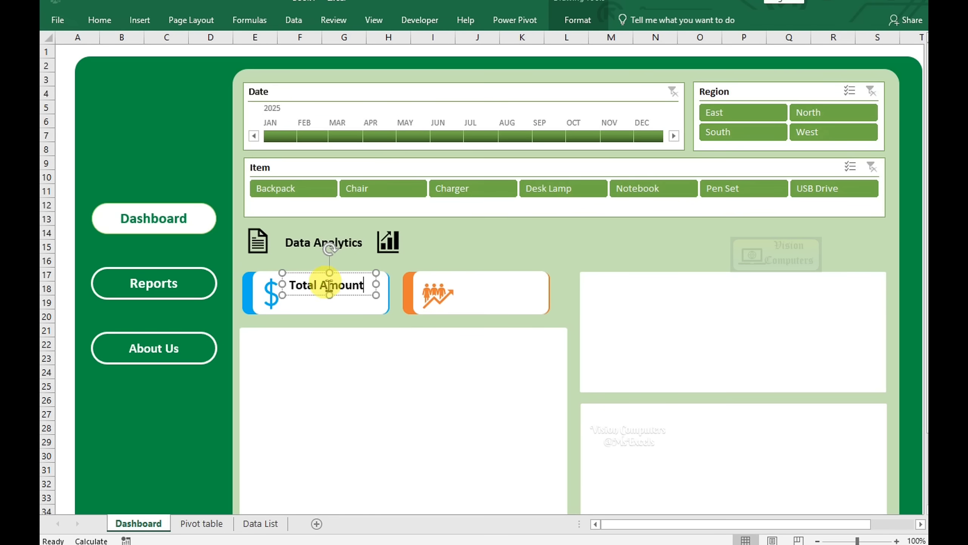
Copy the "Total Amount" label onto the orange people card and change the copy's text to "Total Sales"
drag(338, 297, 503, 292)
double_click(502, 283)
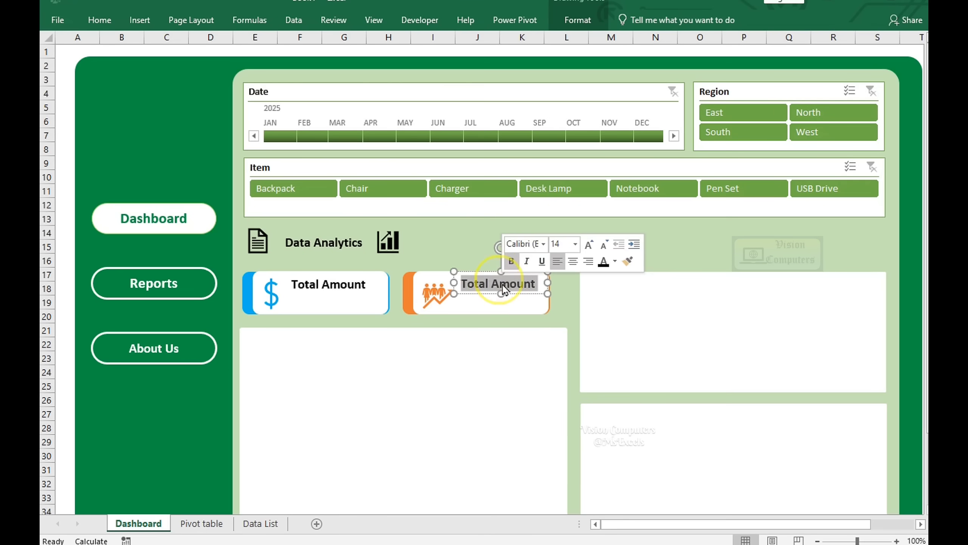
text(Sales)
click(556, 256)
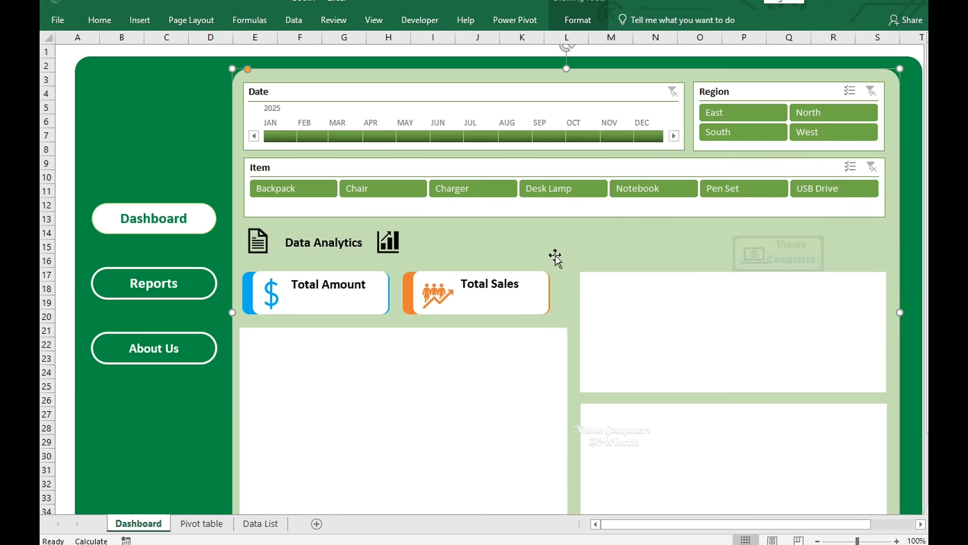
key(Escape)
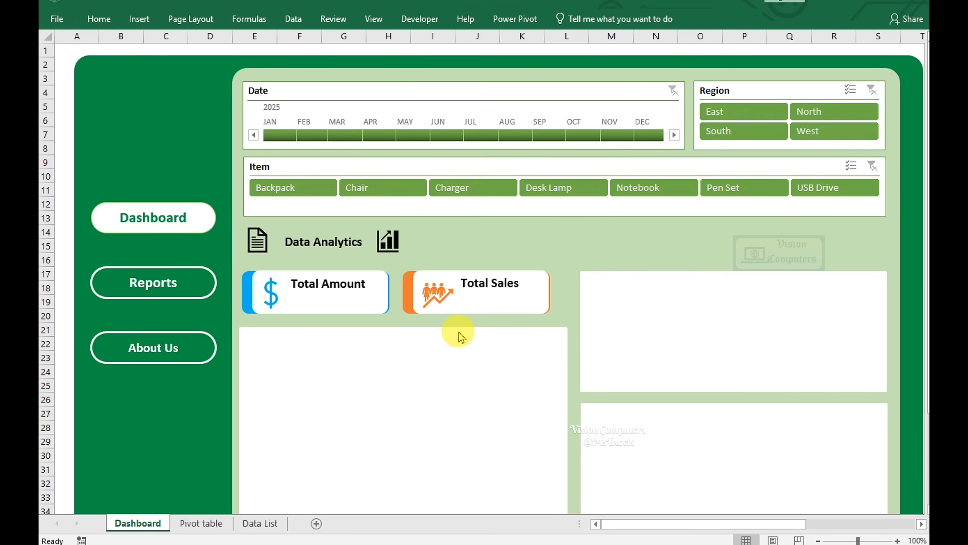
Copy the "Data Analytics" label into the white panel below the Region slicer and retitle it "Regional Sales"
click(322, 242)
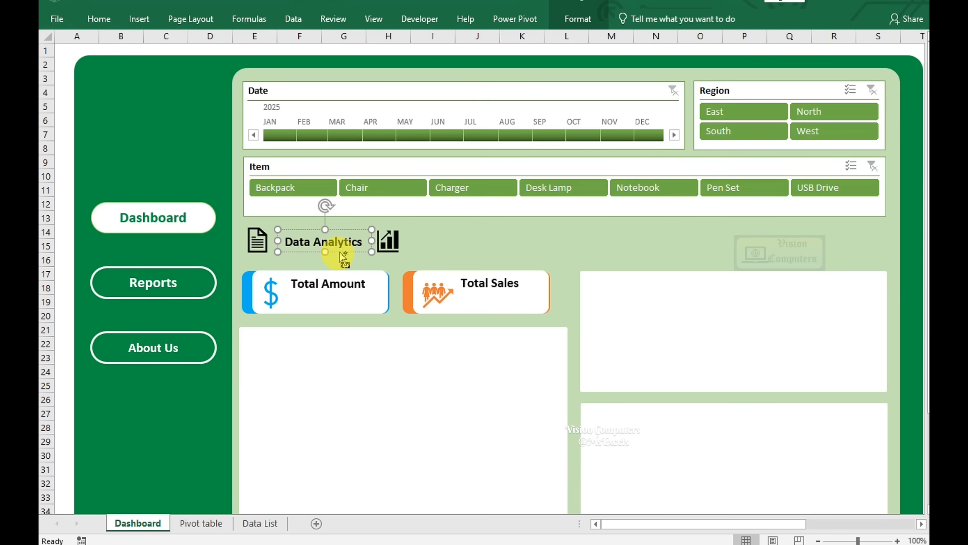
drag(343, 258, 644, 290)
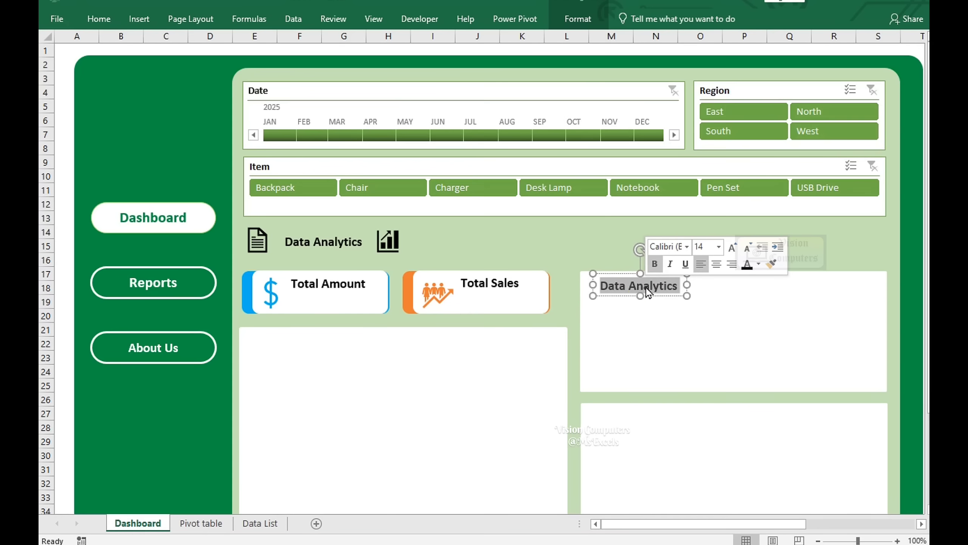
text(Regional Sales)
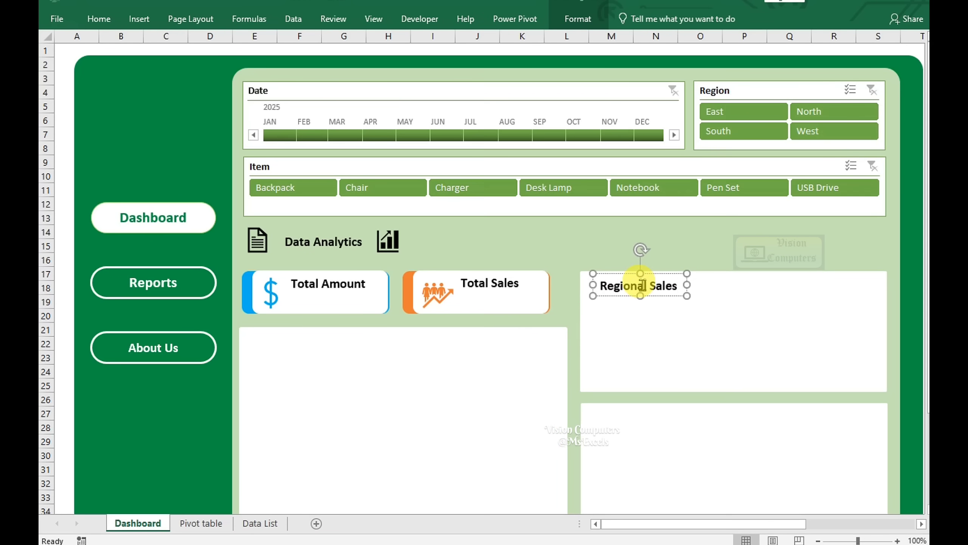
Copy the "Regional Sales" label into the white panel beneath it and retitle the copy "Monthly Sale Report"
drag(658, 299, 637, 424)
triple_click(637, 424)
text(Monthly Sale Report)
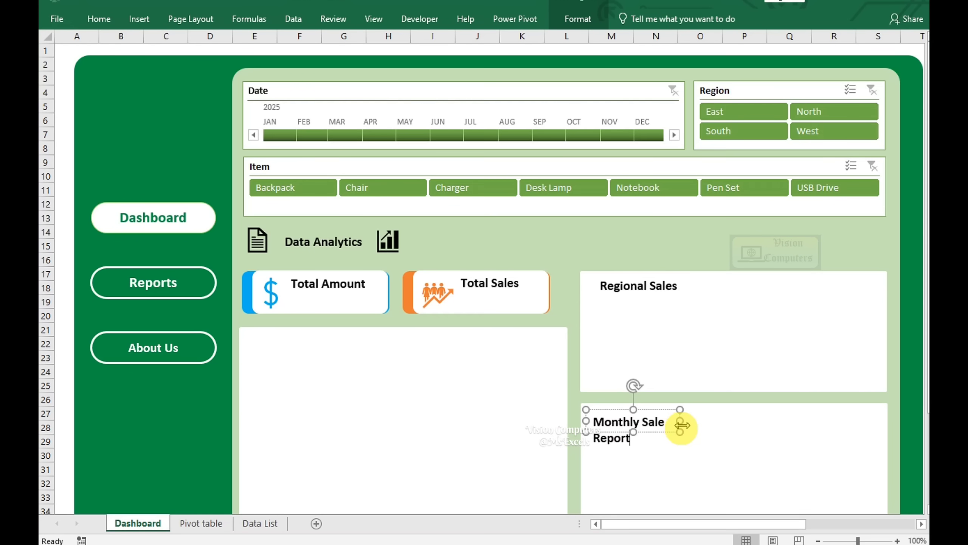
Widen the "Monthly Sale Report" label to fit one line, then copy it into the large white panel and retitle the copy "Product Sales"
drag(682, 424, 374, 364)
click(373, 366)
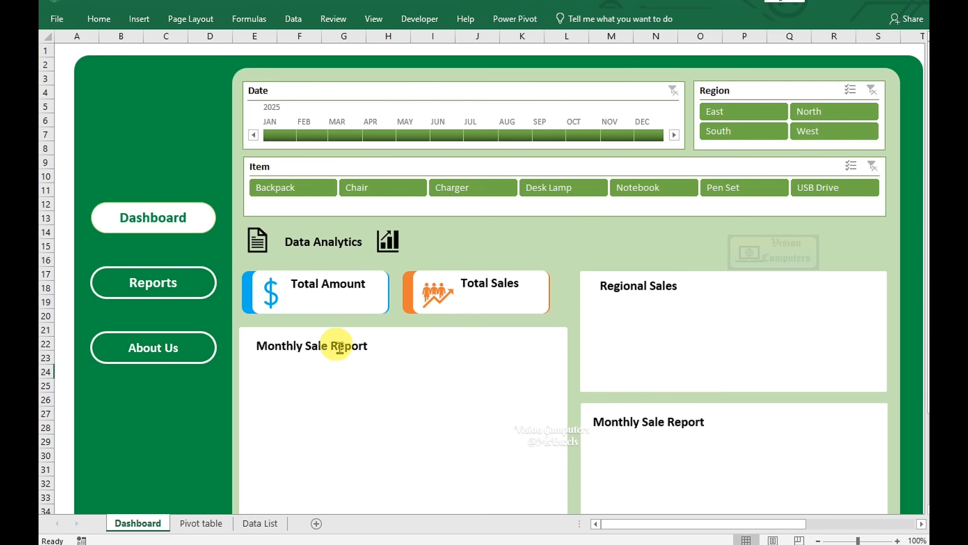
triple_click(340, 347)
text(Product Sales)
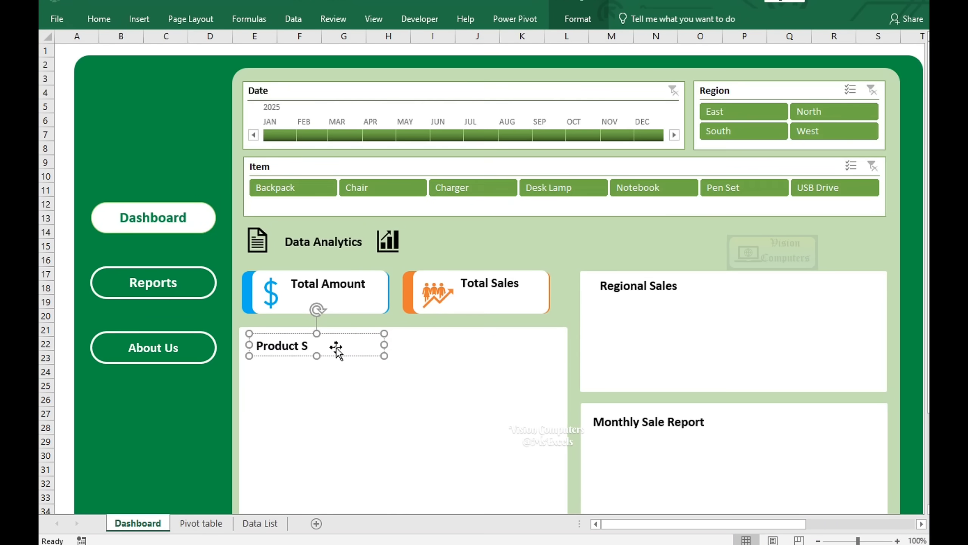
click(659, 373)
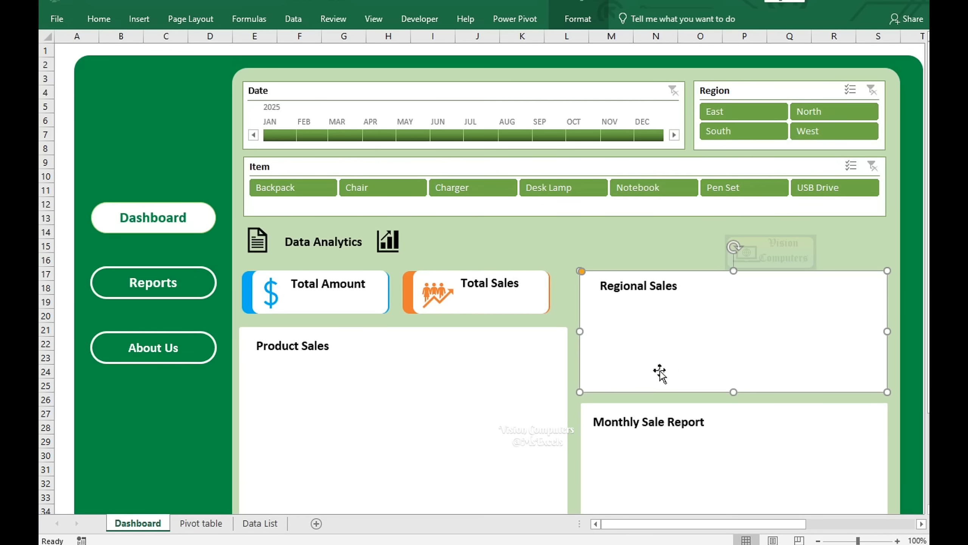
On the Pivot table sheet, copy the item pivot table in E3:E11 to cell G3
click(219, 525)
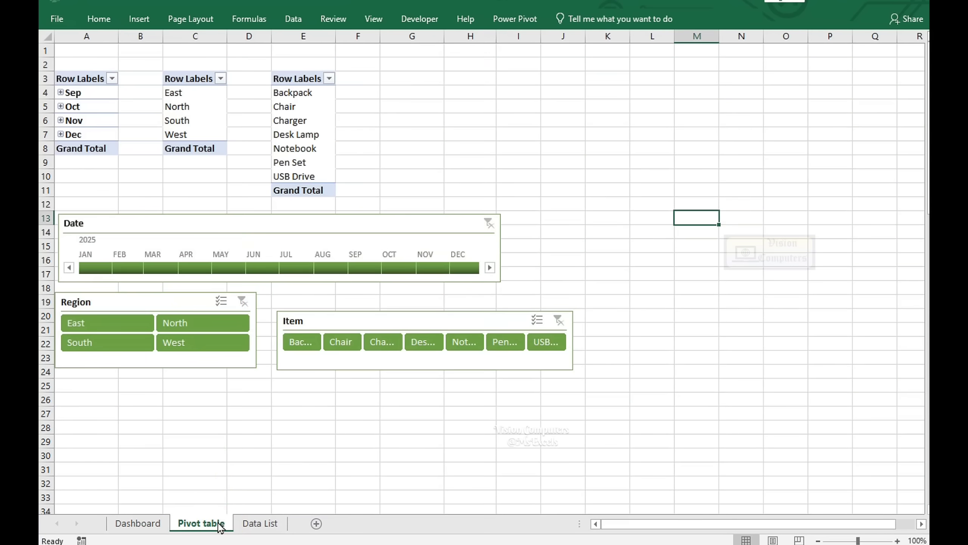
drag(302, 79, 296, 182)
key(ctrl+c)
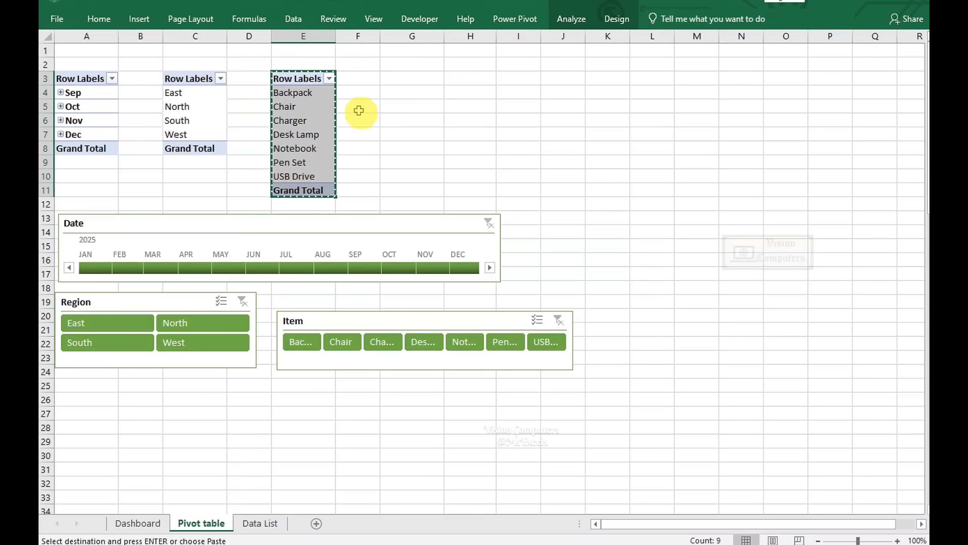
click(399, 77)
key(ctrl+v)
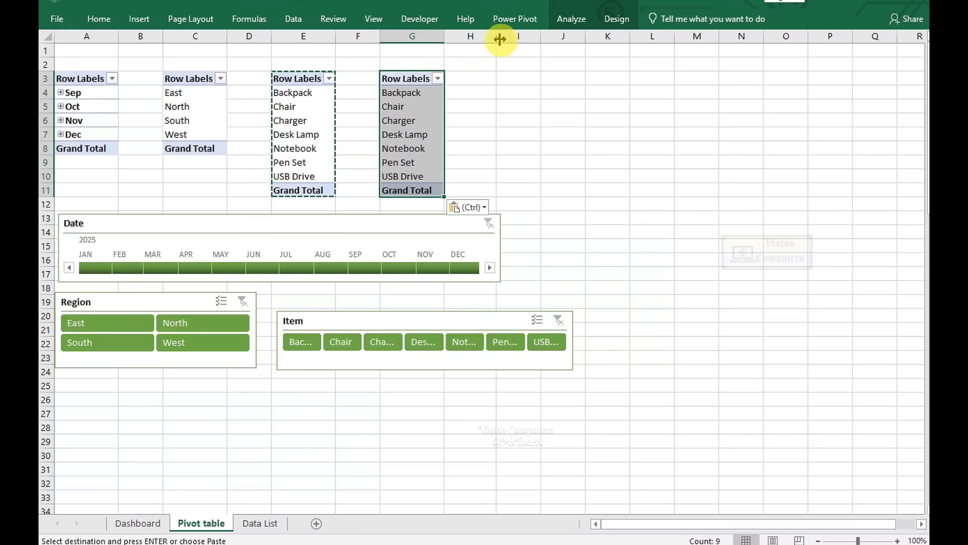
In the copied pivot table at G3, replace the Item field with Region and add Amount as the summed value
click(571, 19)
click(804, 37)
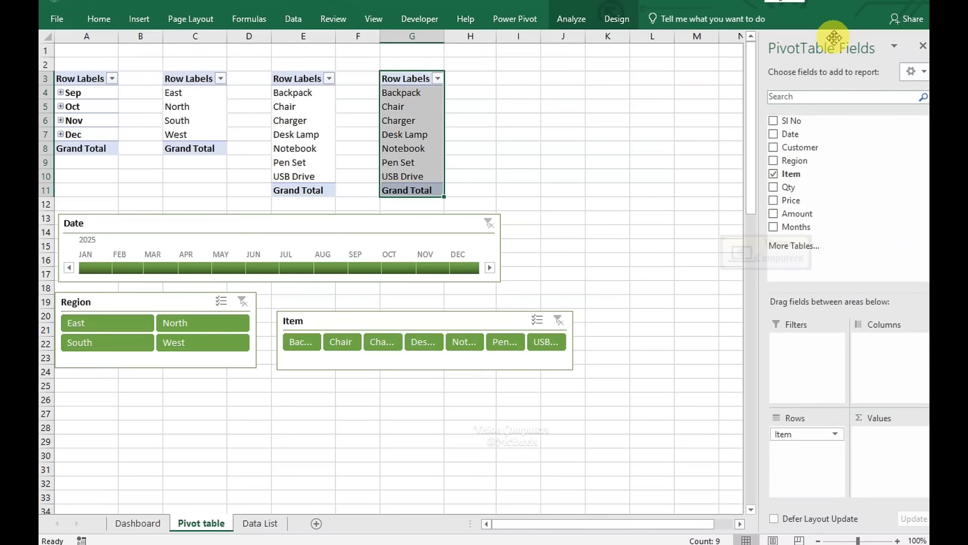
click(773, 174)
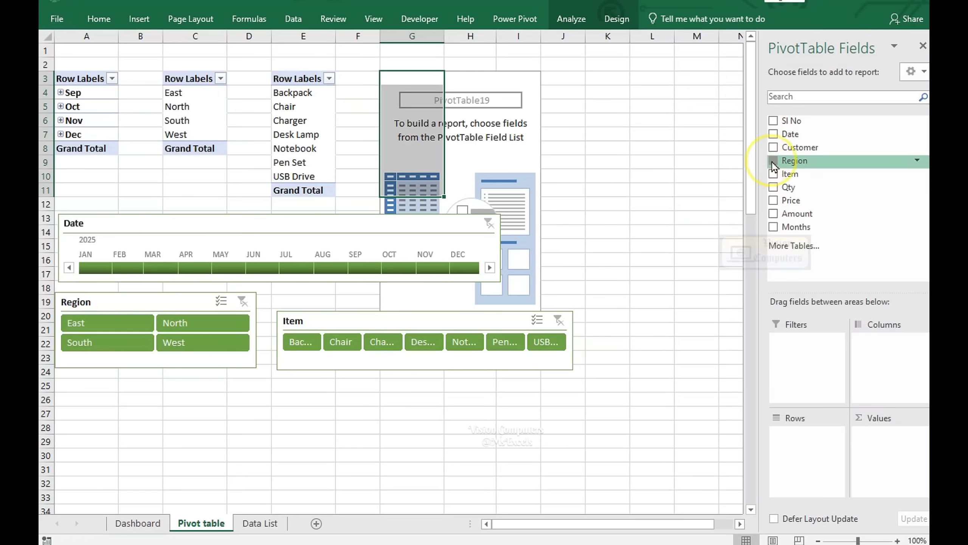
click(773, 161)
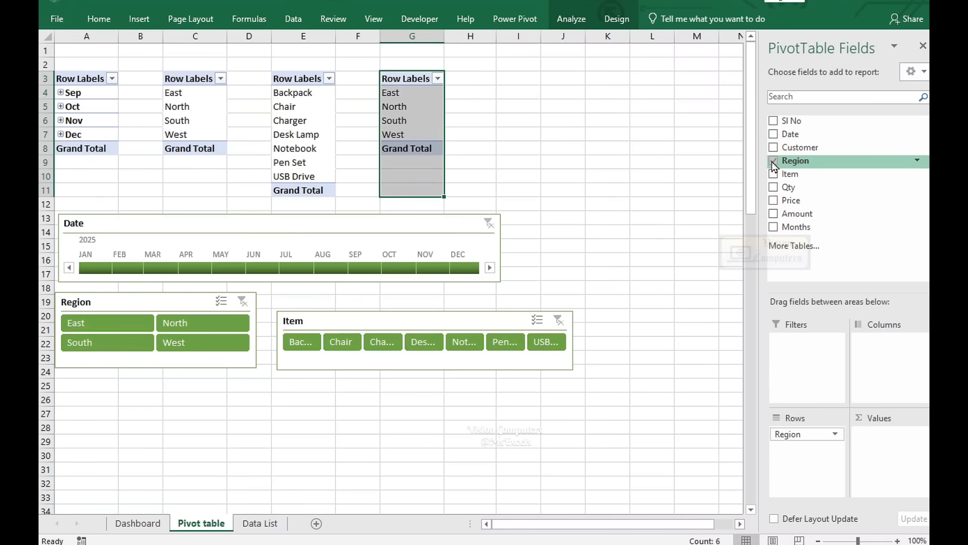
click(773, 214)
click(612, 201)
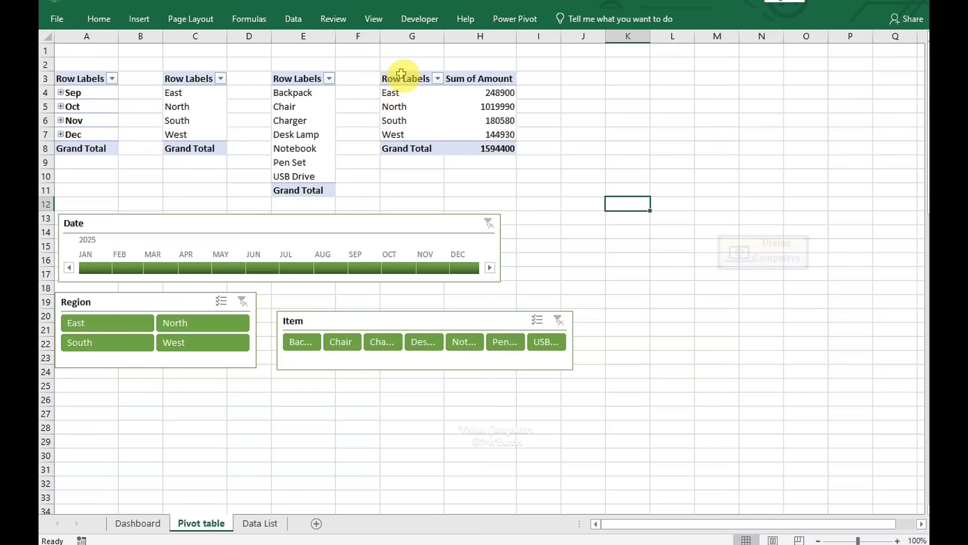
Insert a 3-D clustered bar chart from the region and Sum of Amount pivot table
drag(412, 78, 468, 145)
click(139, 18)
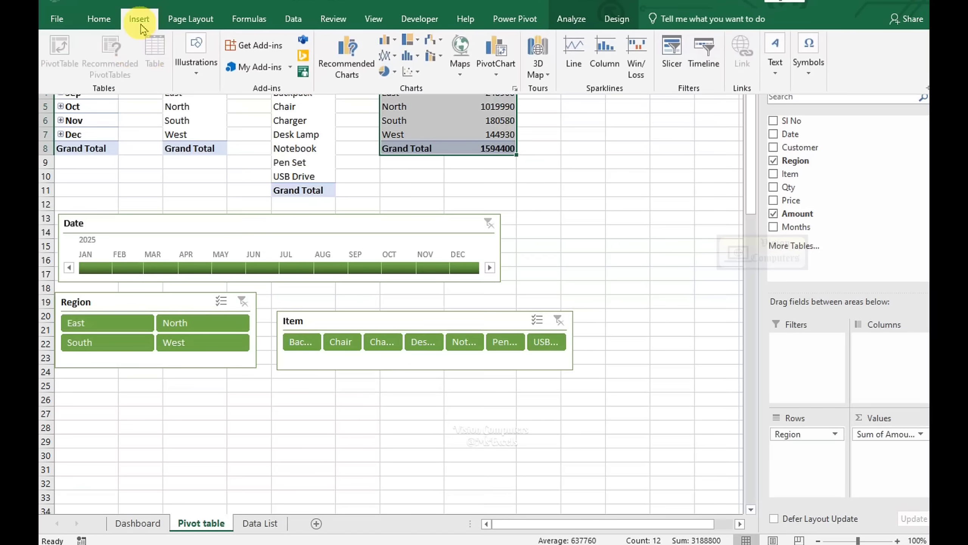
click(392, 44)
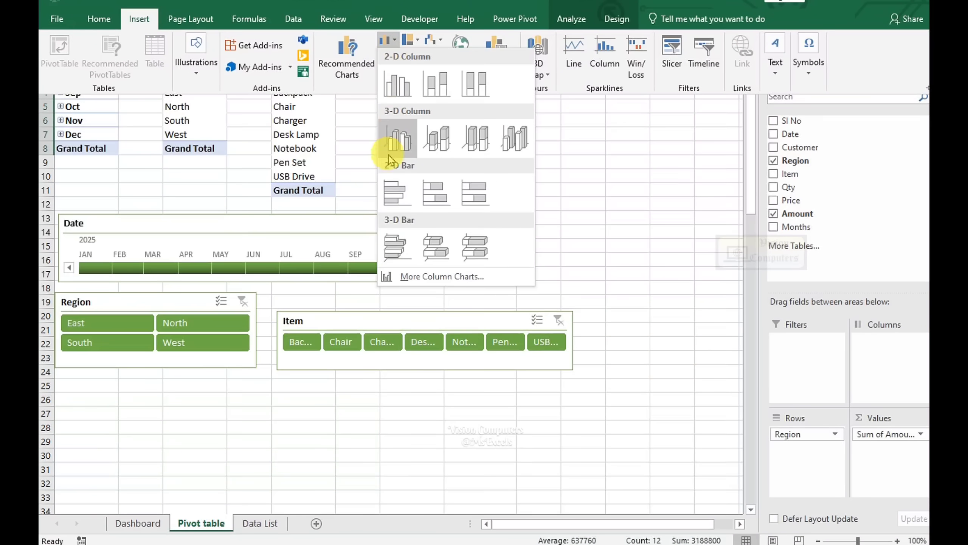
click(397, 244)
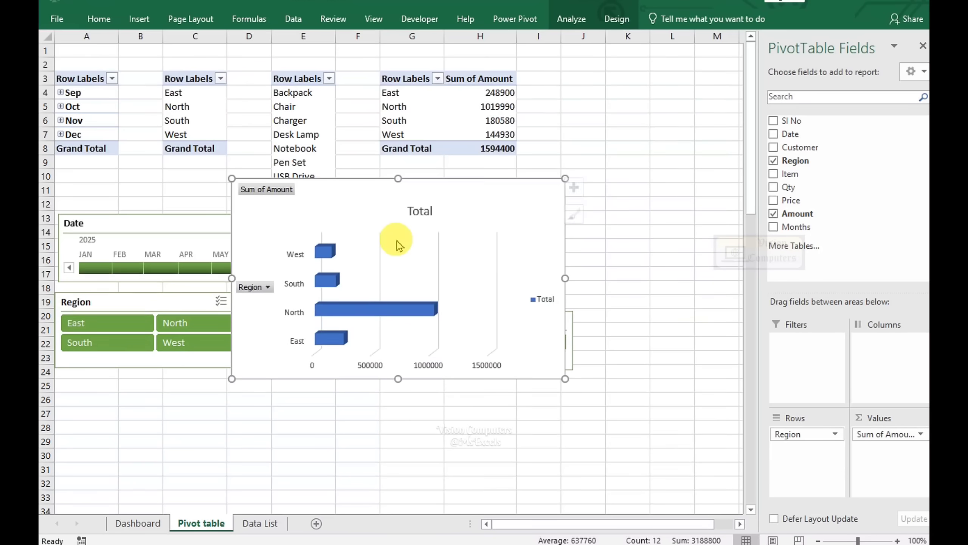
Recolour the regional bar chart with the last monochromatic green palette and hide all its field buttons
click(618, 23)
click(137, 58)
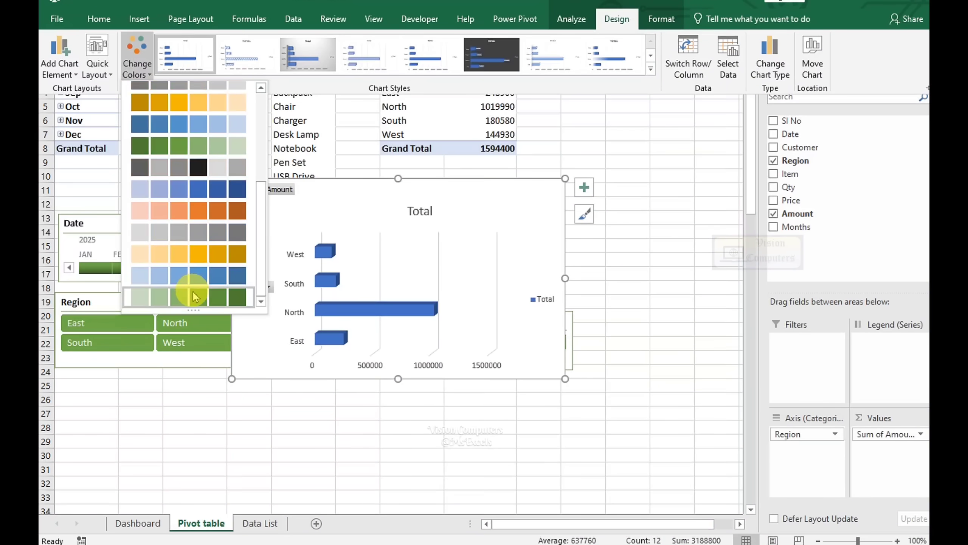
click(194, 297)
right_click(255, 286)
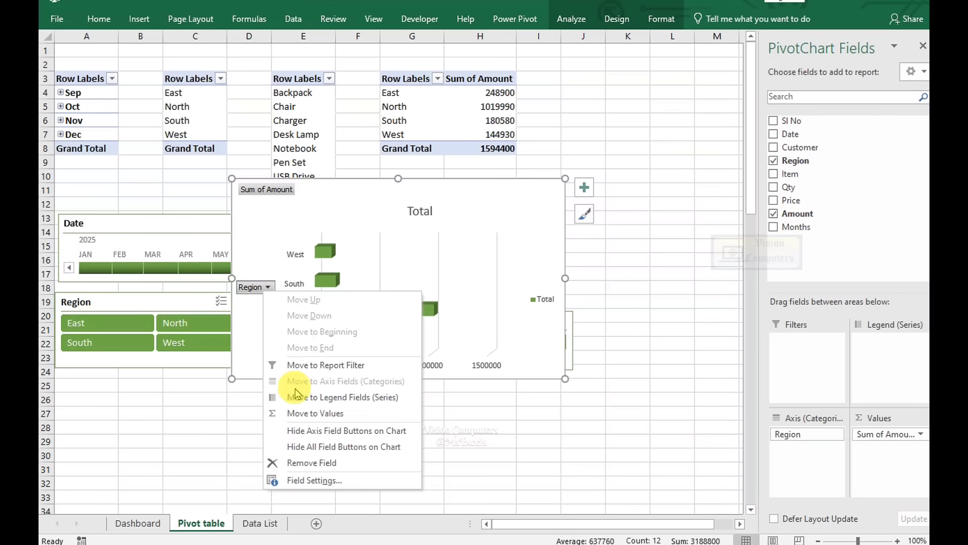
click(324, 447)
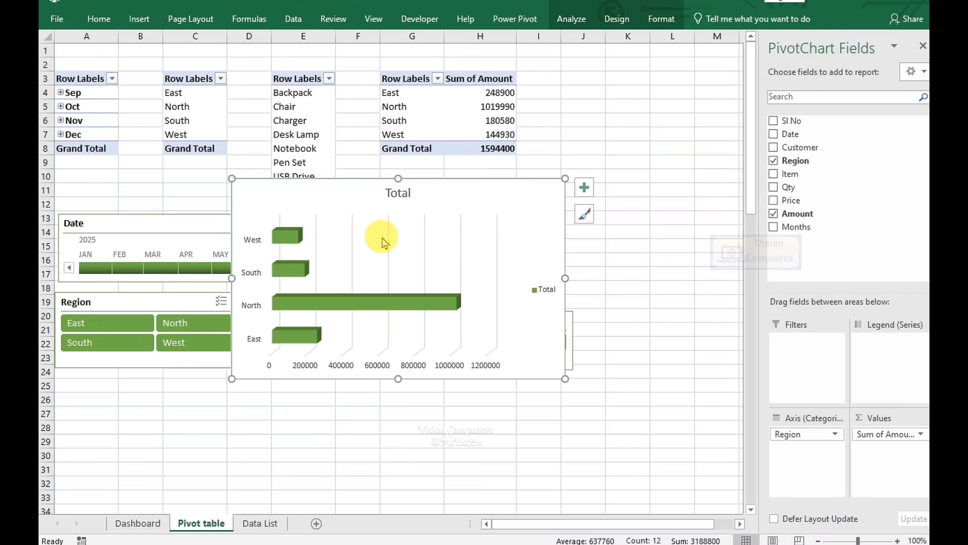
Remove the title, legend and gridlines from the regional bar chart
click(395, 195)
key(Delete)
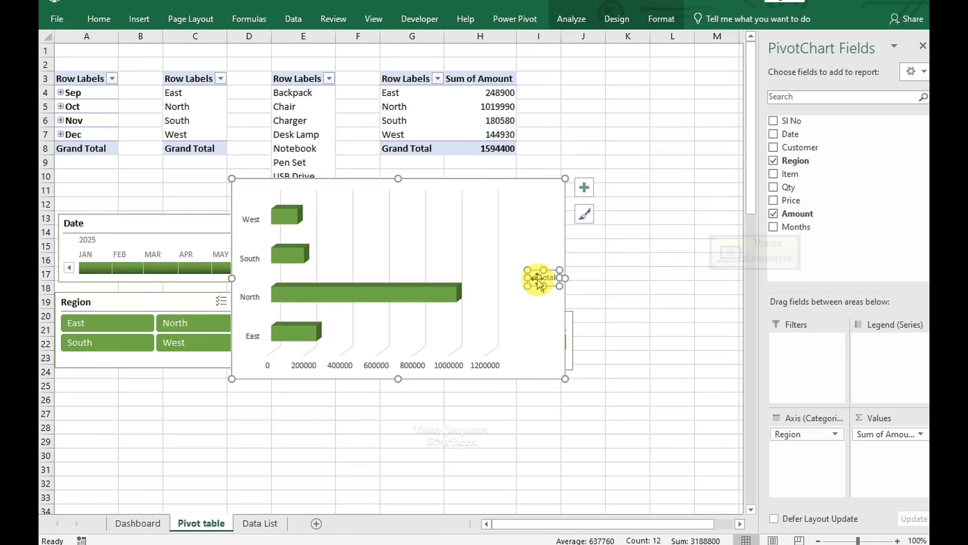
key(Delete)
click(584, 187)
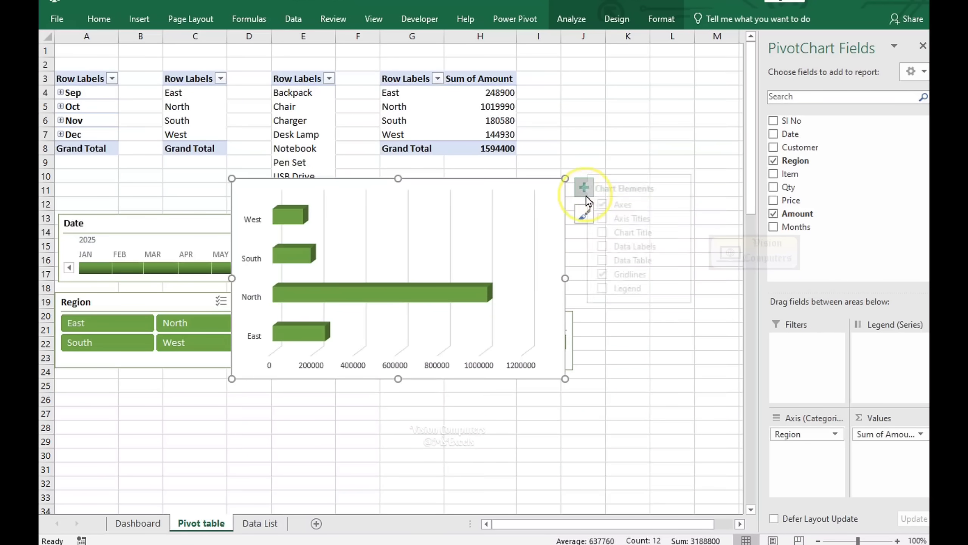
click(617, 274)
Set the regional bar chart's shape outline to No Outline
click(661, 19)
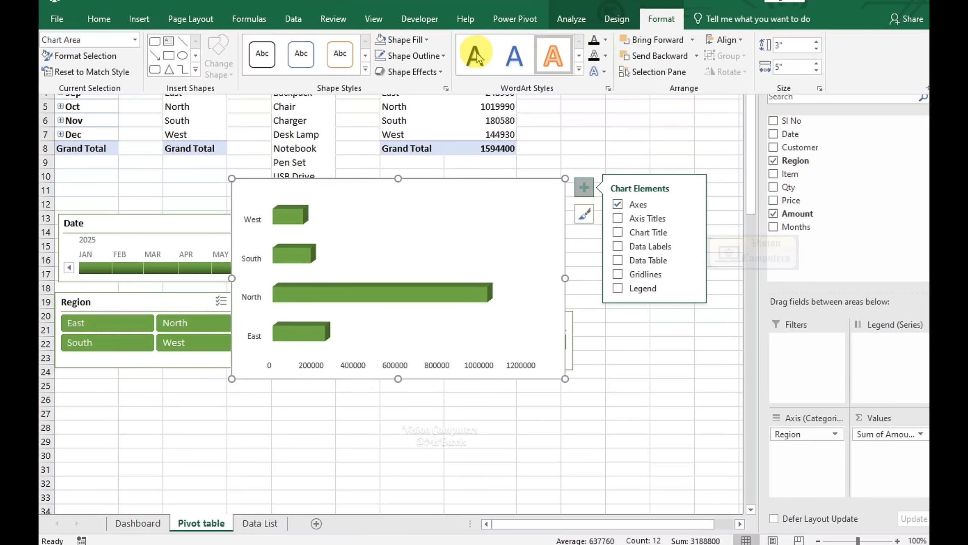
click(415, 56)
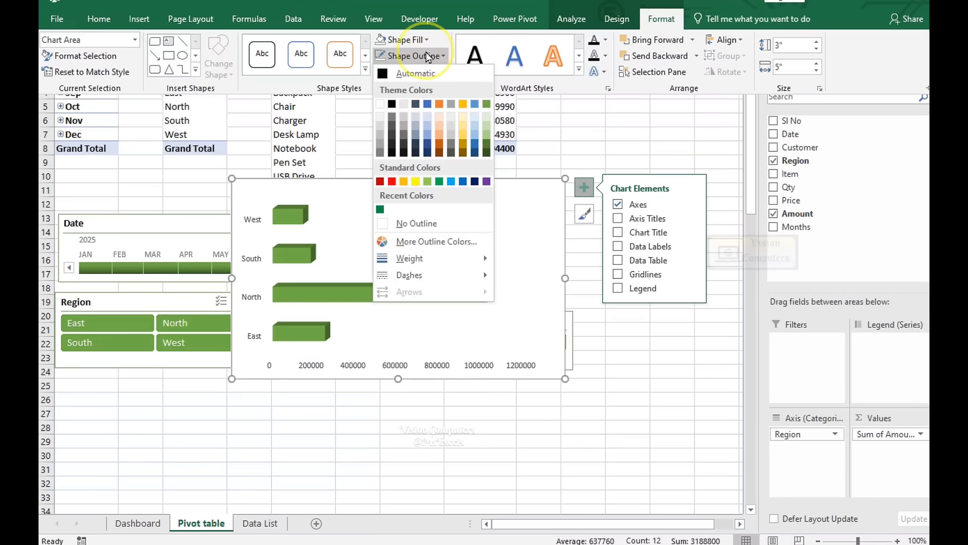
click(417, 223)
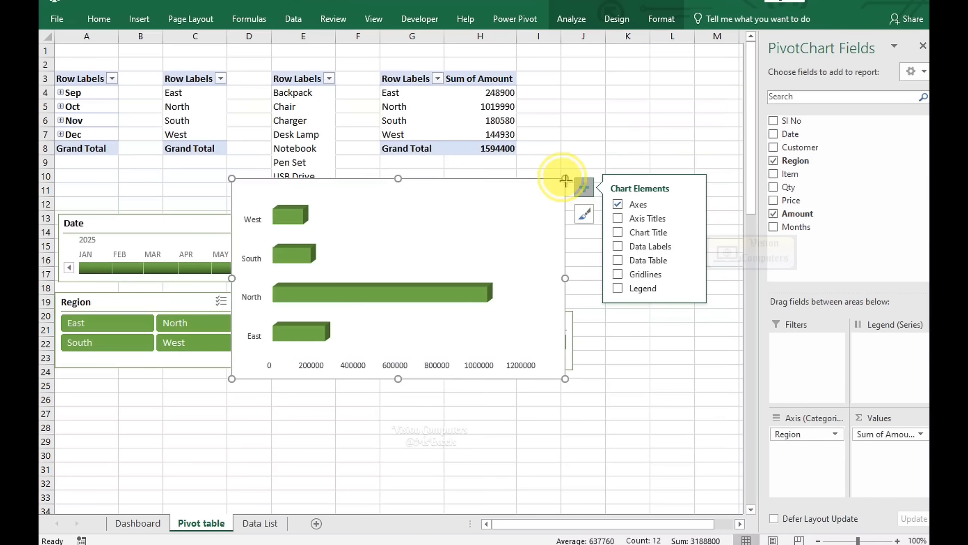
Shrink the regional bar chart and place it on the Dashboard sheet over the "Regional Sales" panel
drag(566, 180, 537, 226)
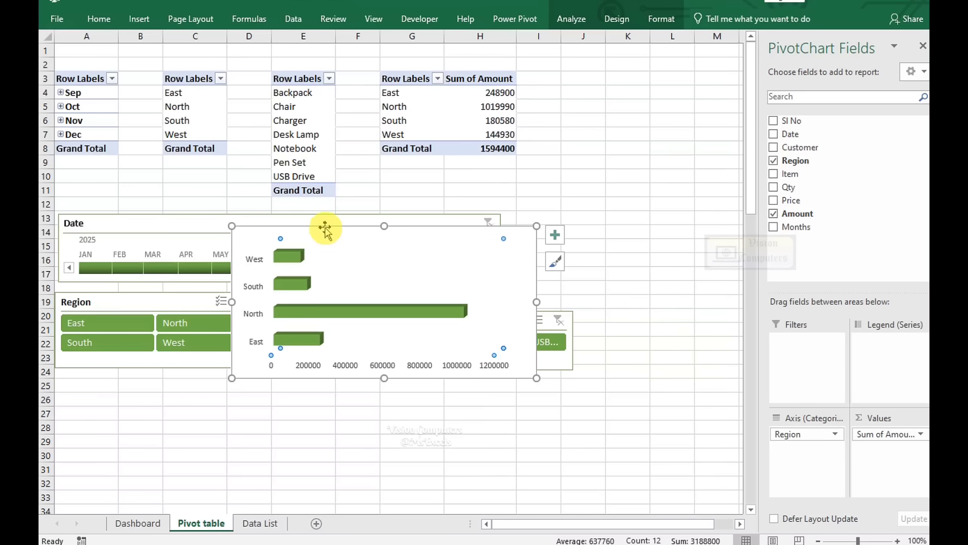
click(135, 523)
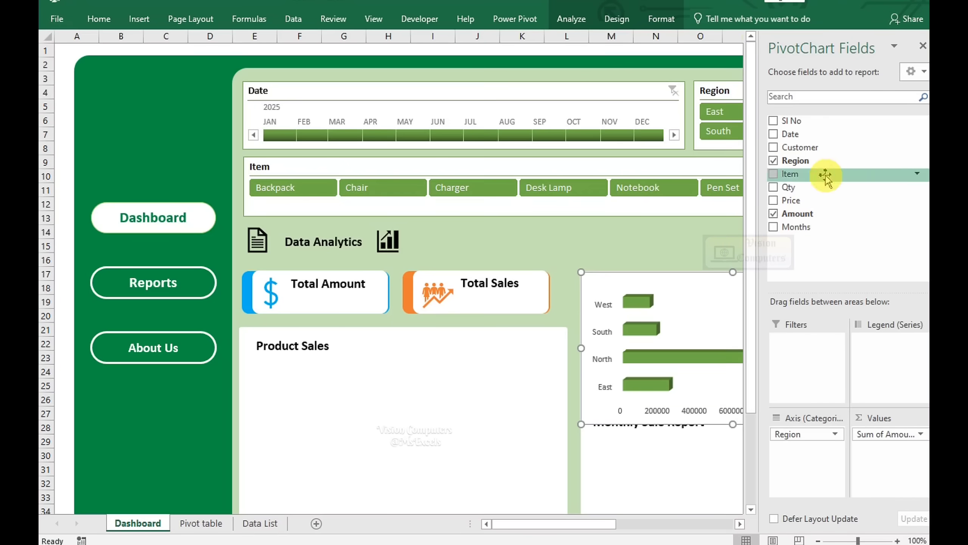
Shrink the regional bar chart and position it below the title inside the "Regional Sales" panel
click(923, 45)
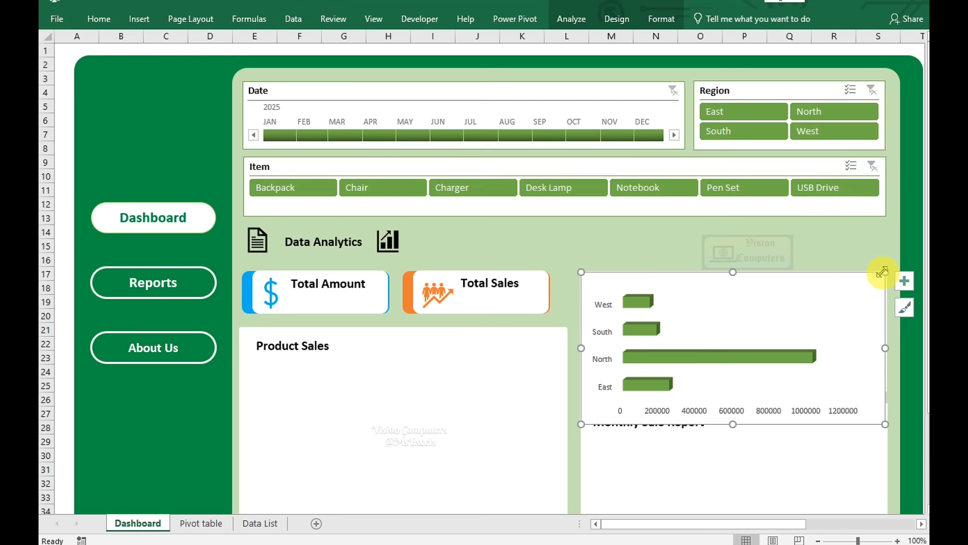
drag(885, 272, 804, 297)
drag(855, 399, 866, 383)
drag(695, 300, 699, 305)
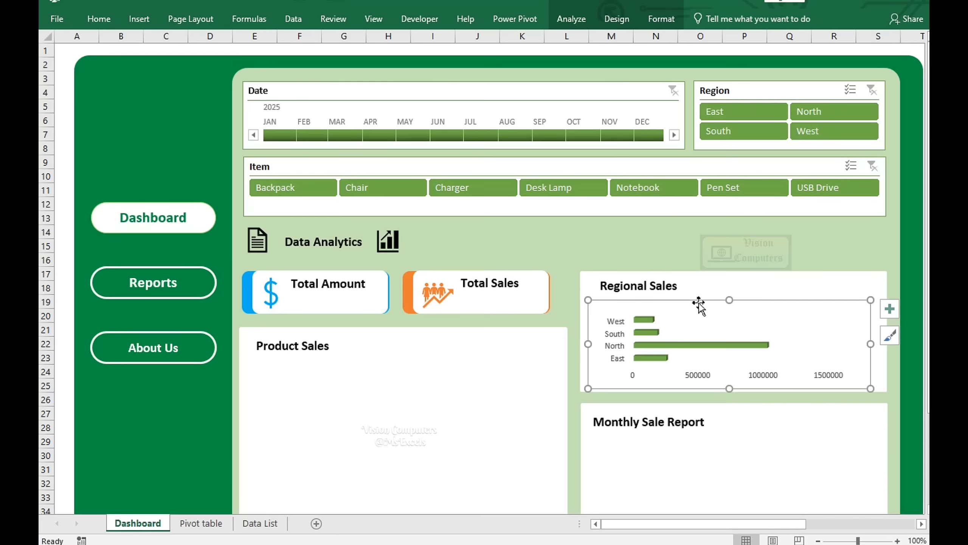
click(662, 449)
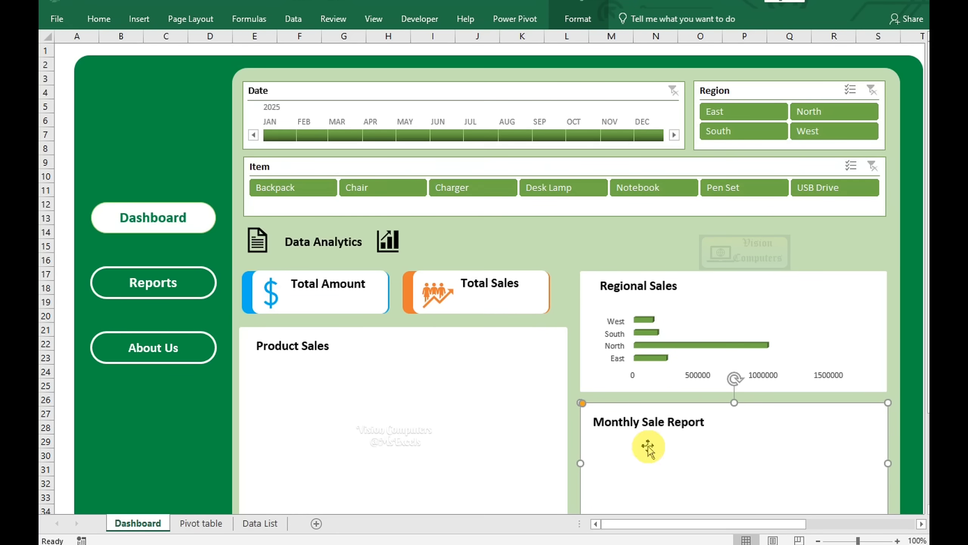
Copy the regional pivot table in G3:H8 on the Pivot table sheet and paste it at J3
click(201, 523)
drag(402, 227, 273, 353)
click(537, 148)
drag(385, 78, 496, 148)
key(ctrl+c)
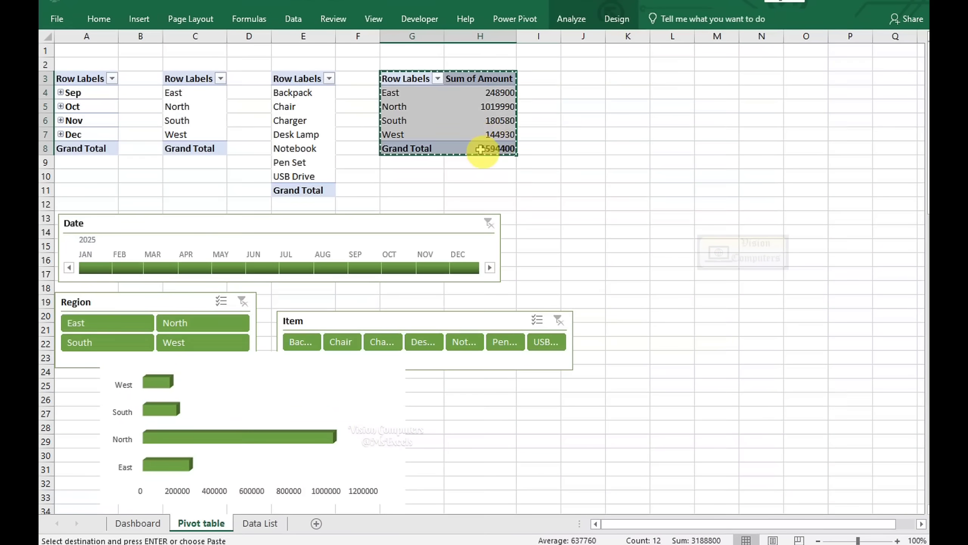
click(569, 80)
key(ctrl+v)
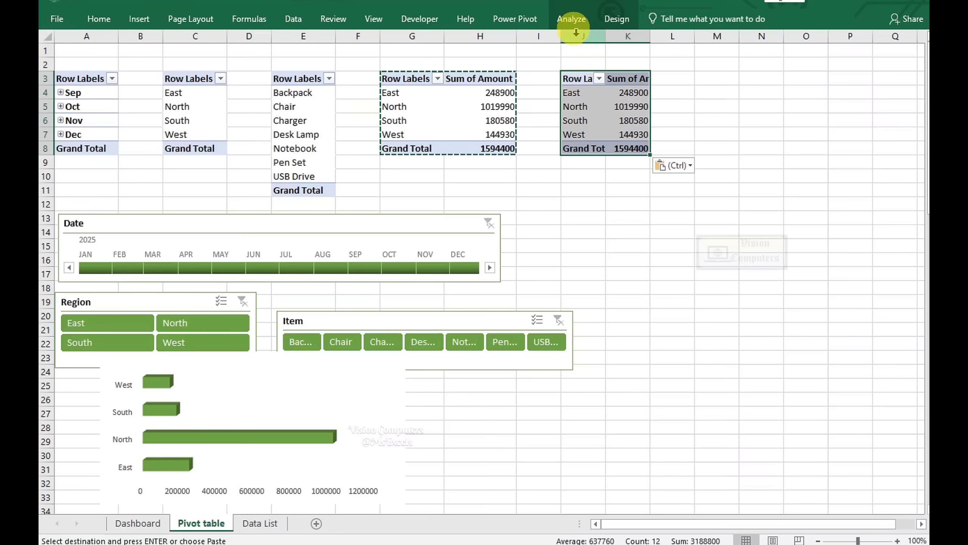
Replace the fields of the pivot table at J3 with Months in the rows and Sum of Amount as values, leaving out Date
click(572, 19)
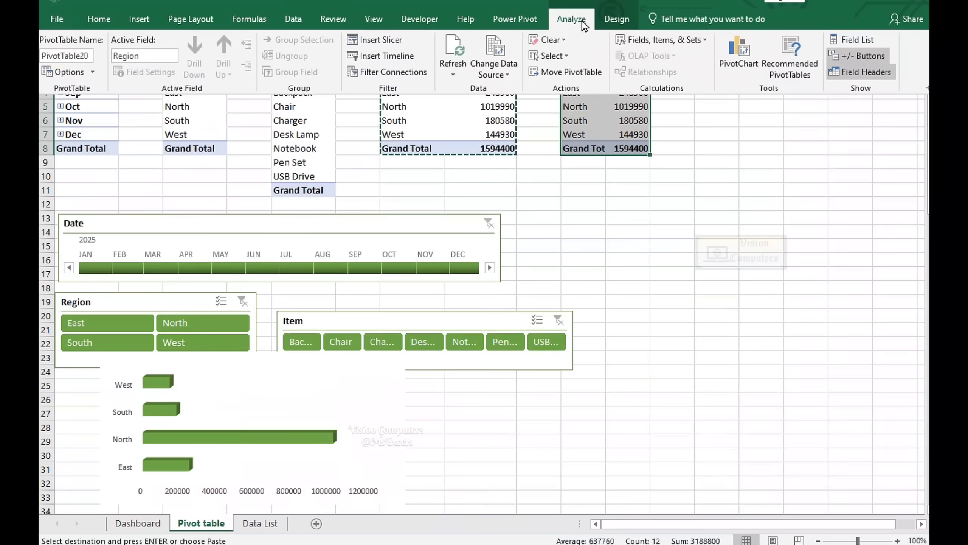
click(851, 37)
click(774, 160)
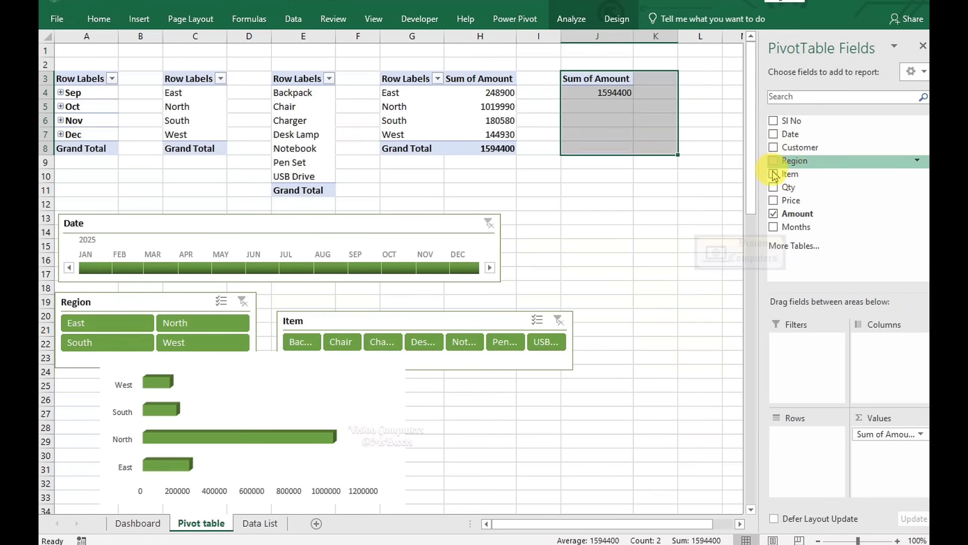
click(773, 213)
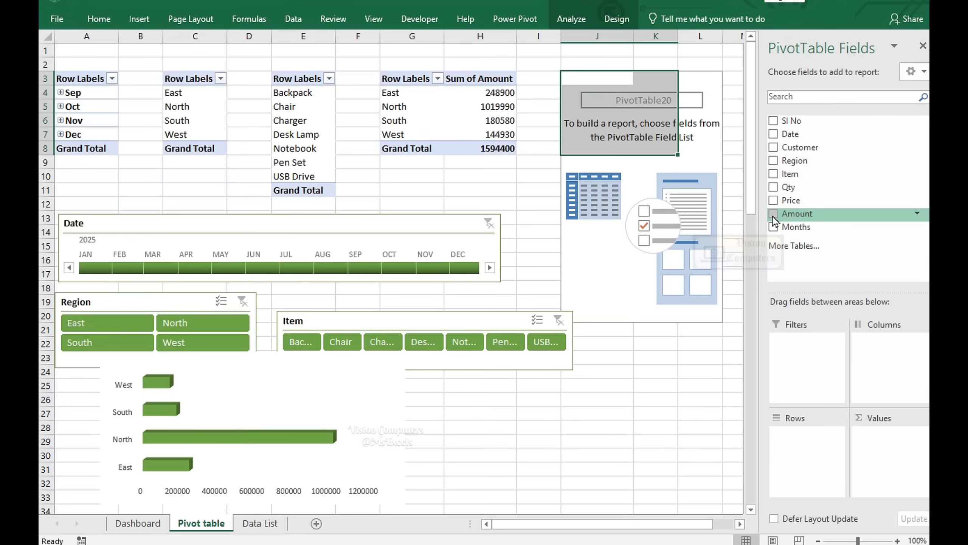
click(773, 134)
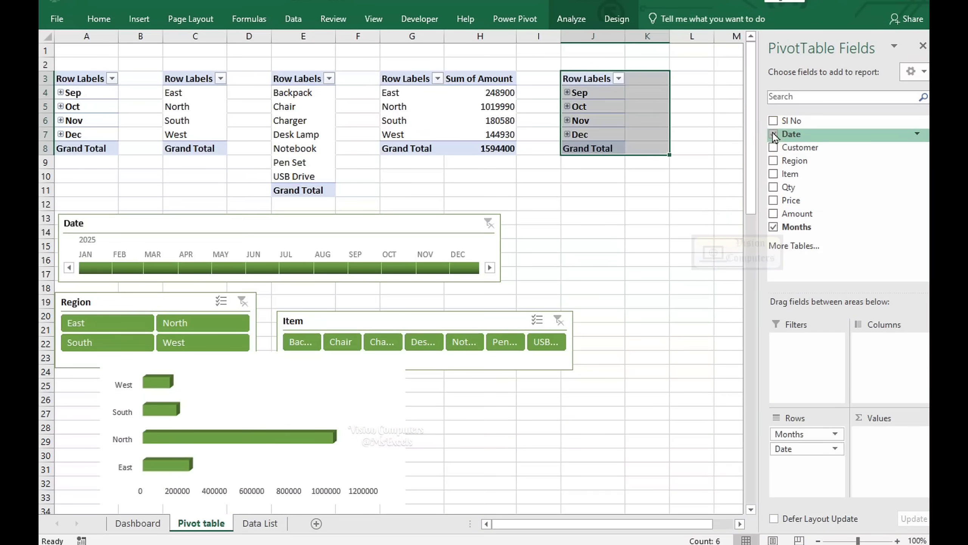
drag(778, 448, 795, 267)
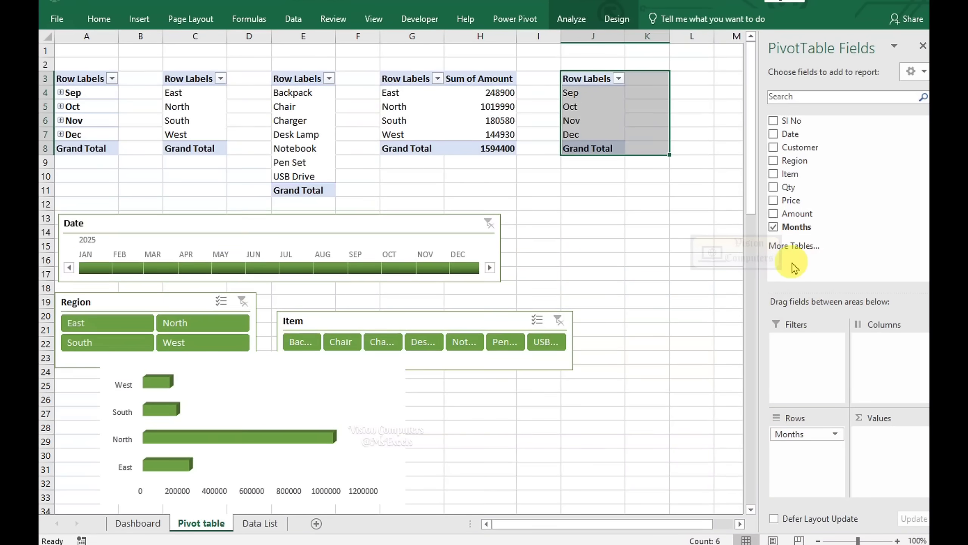
click(774, 214)
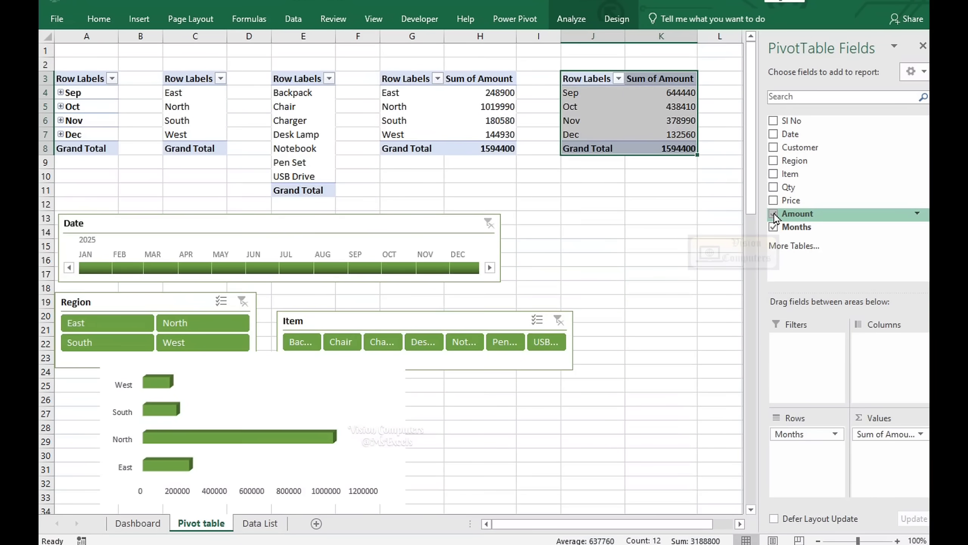
Insert a 2-D area chart from the monthly pivot table at J3
click(139, 18)
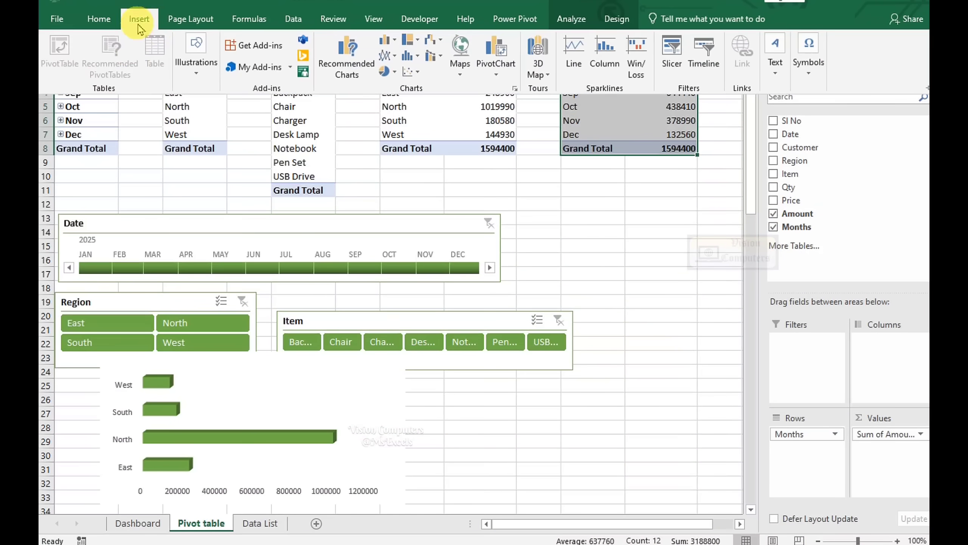
click(387, 56)
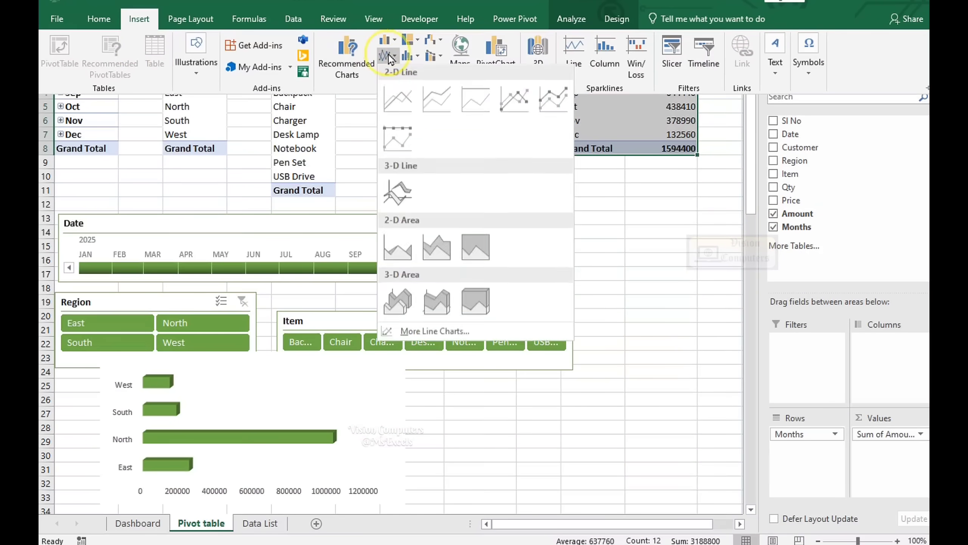
click(399, 259)
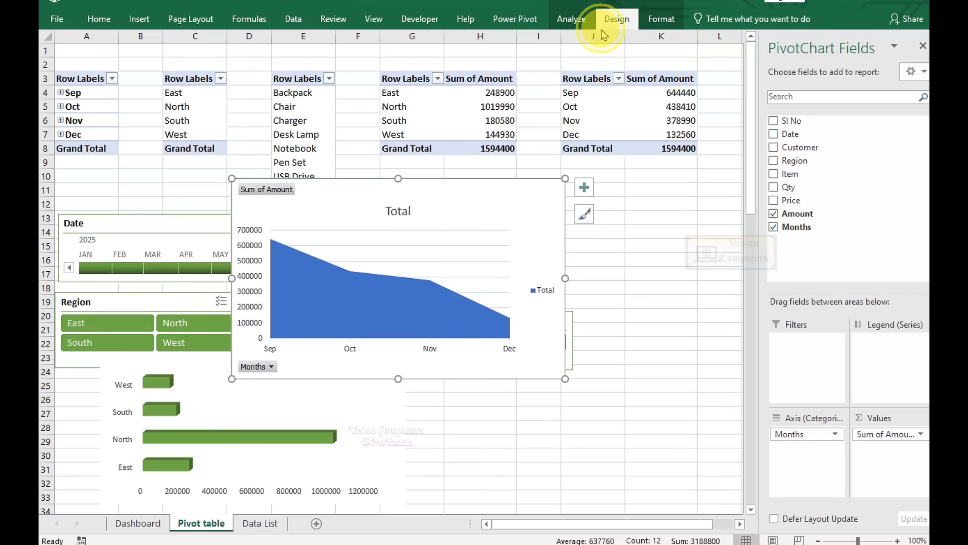
Recolour the monthly area chart with the last monochromatic green palette and hide all its field buttons
click(617, 18)
click(137, 63)
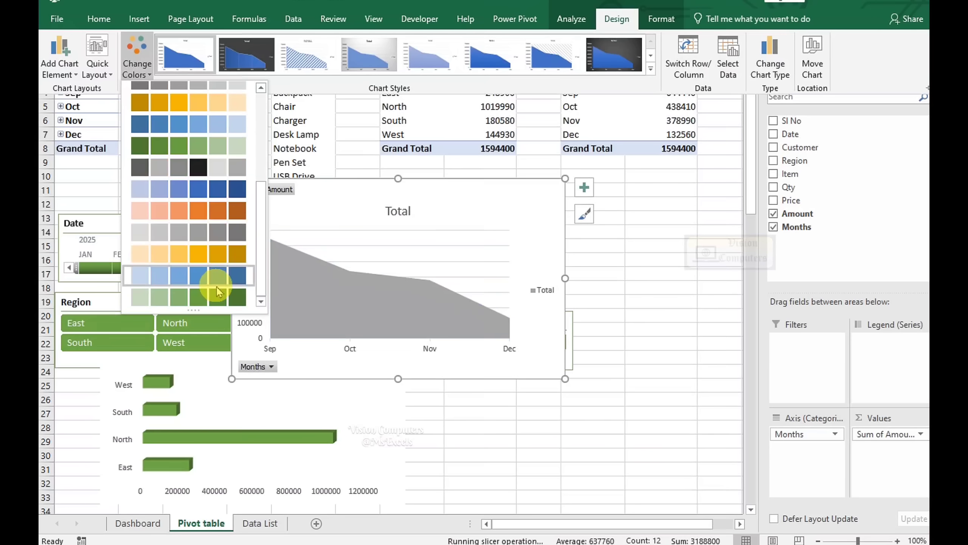
click(220, 302)
right_click(260, 193)
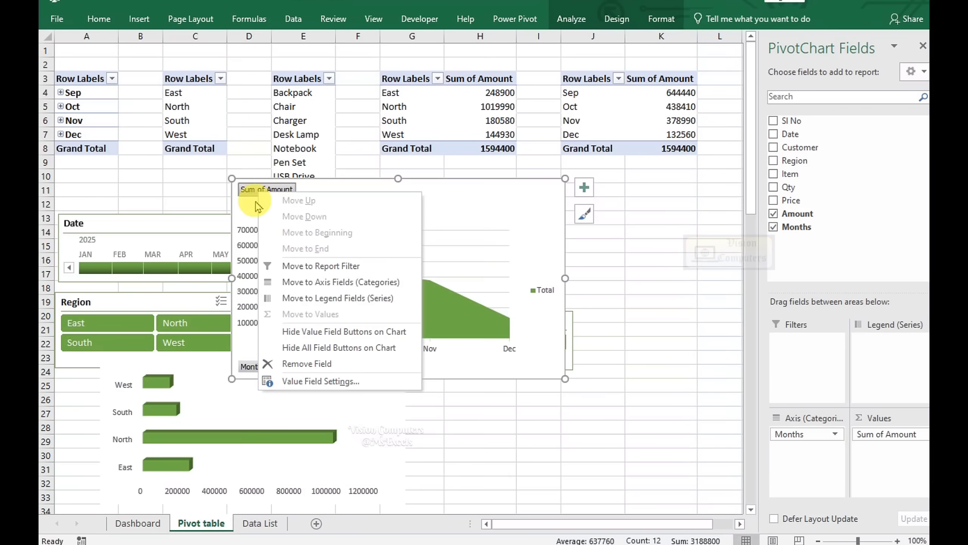
click(324, 347)
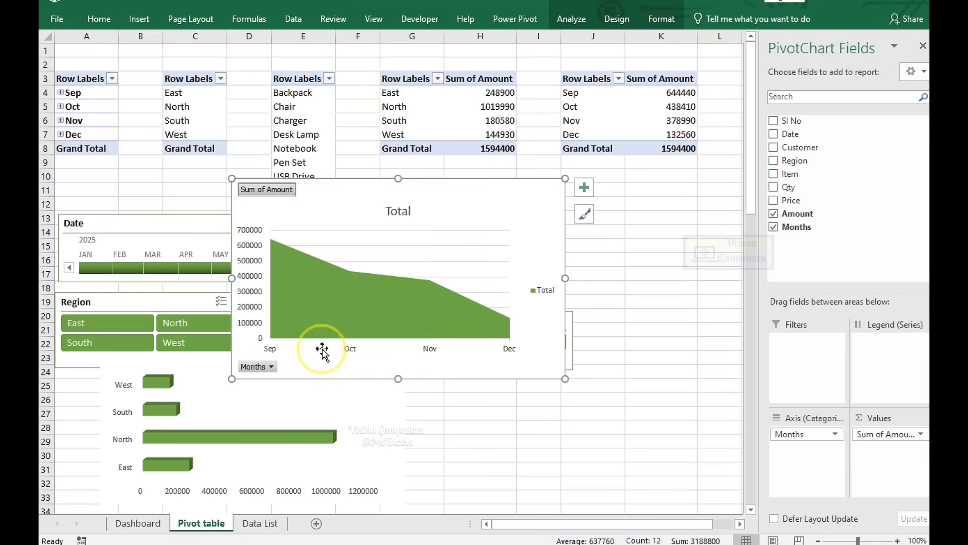
Remove the title, legend and gridlines from the monthly area chart
click(398, 197)
key(Delete)
click(547, 277)
key(Delete)
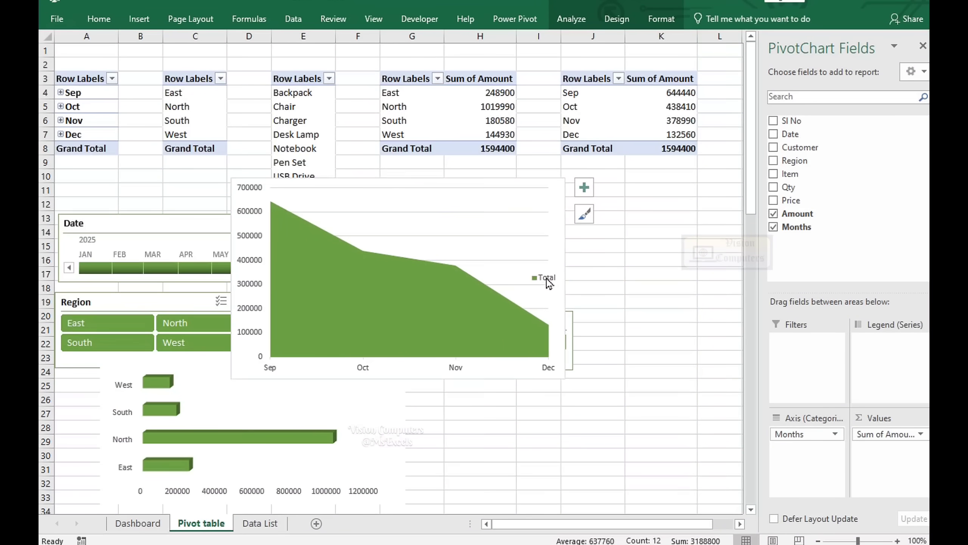
click(548, 278)
click(584, 186)
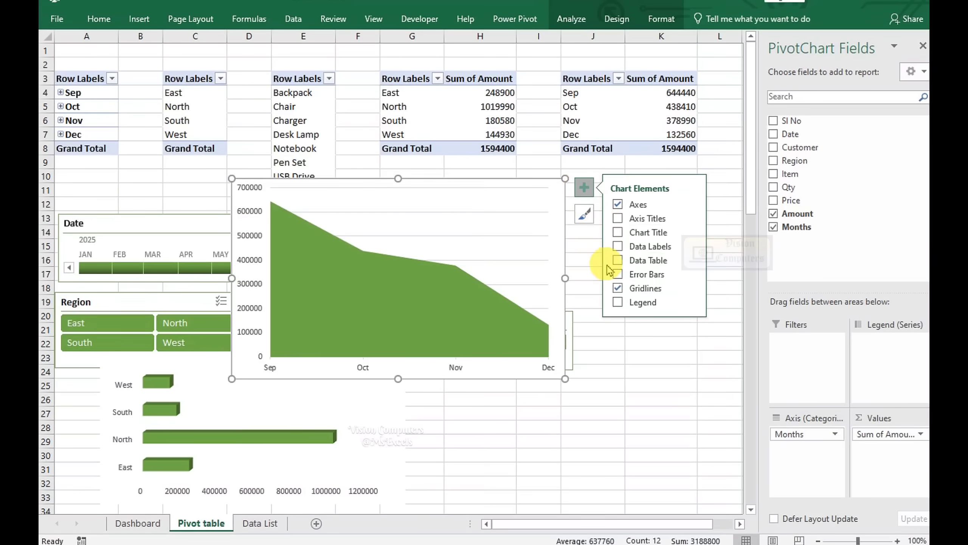
Set the monthly area chart's shape outline to No Outline
click(661, 19)
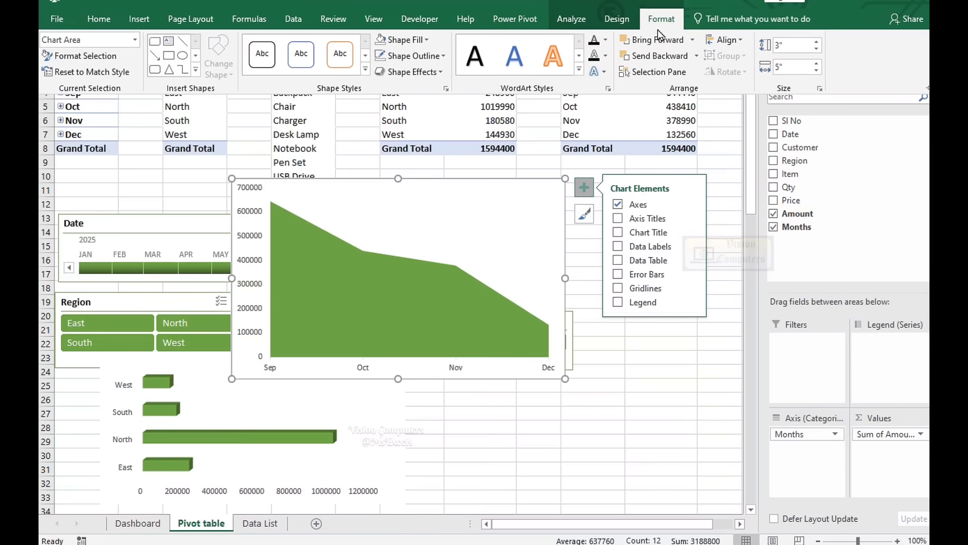
click(416, 56)
click(410, 210)
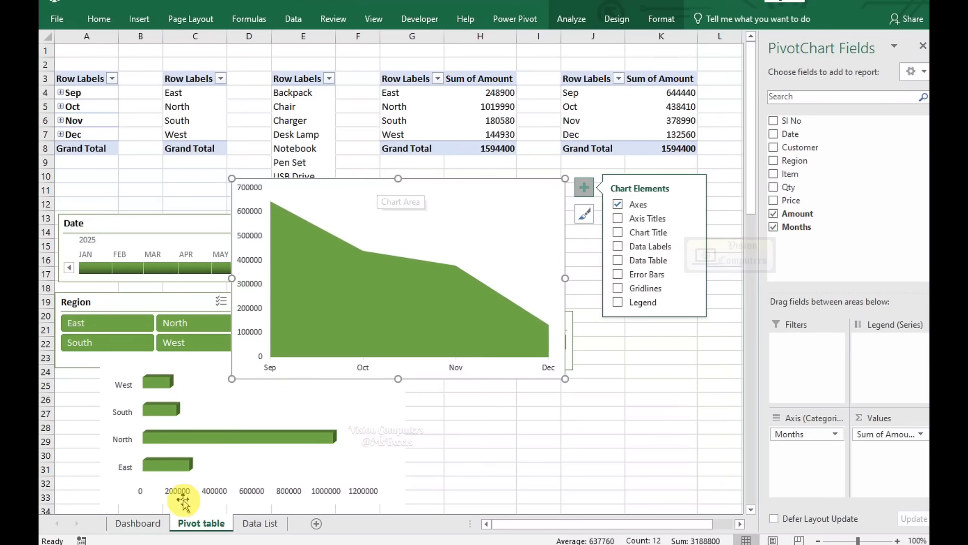
Place a copy of the monthly area chart on the Dashboard sheet and resize it to fit inside the "Monthly Sale Report" panel
click(138, 523)
click(369, 472)
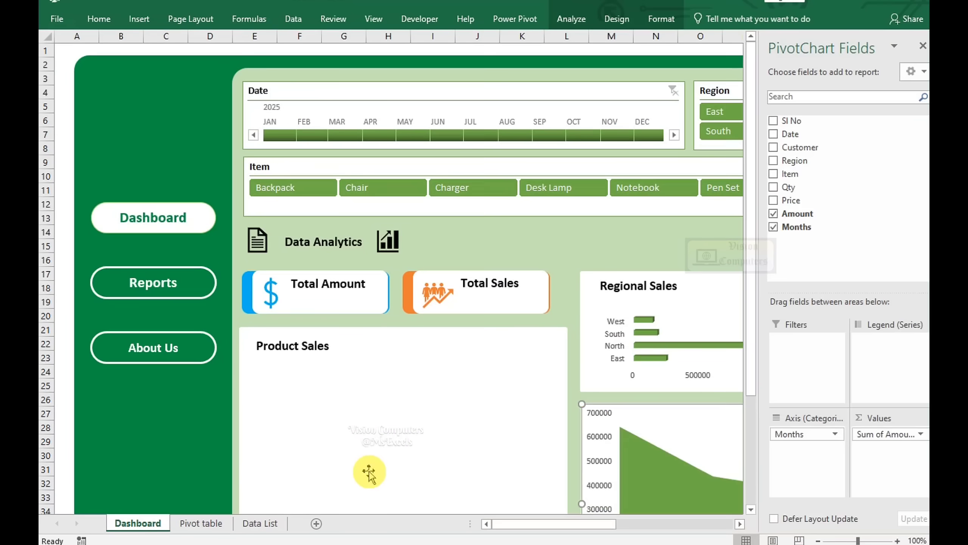
click(923, 46)
scroll(767, 287, down, 3)
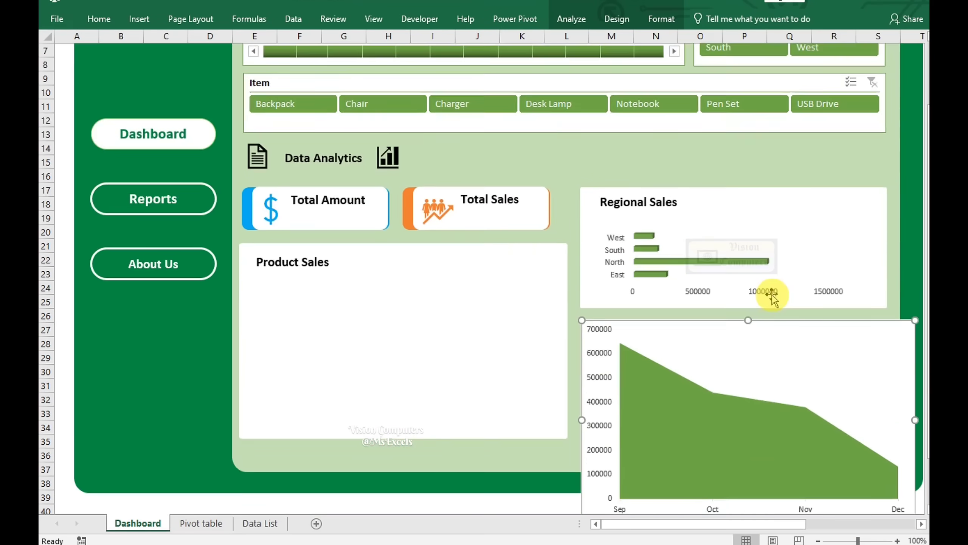
drag(586, 483, 623, 378)
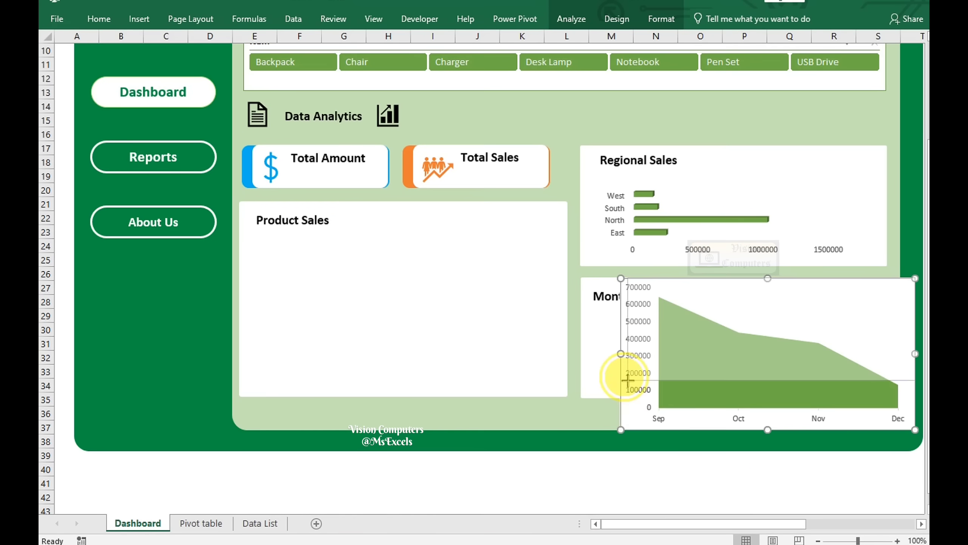
drag(876, 400, 876, 381)
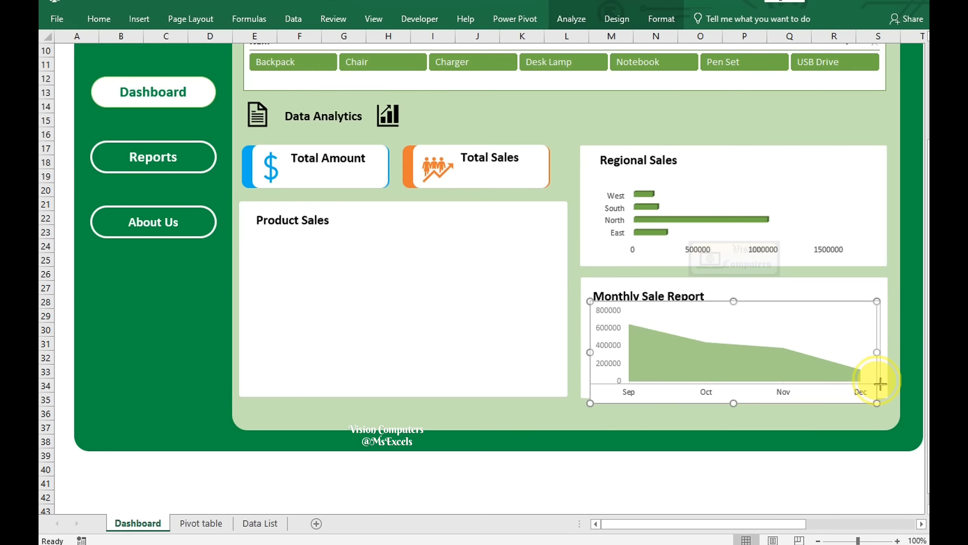
drag(804, 328, 804, 340)
click(467, 364)
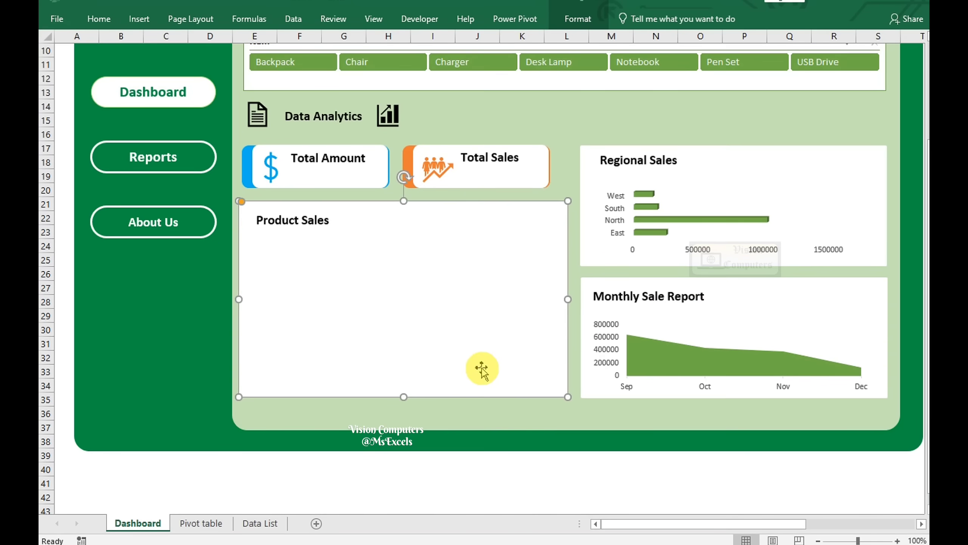
Shrink the original area chart on the Pivot table sheet and move it beside the regional bar chart
scroll(481, 369, up, 3)
click(201, 523)
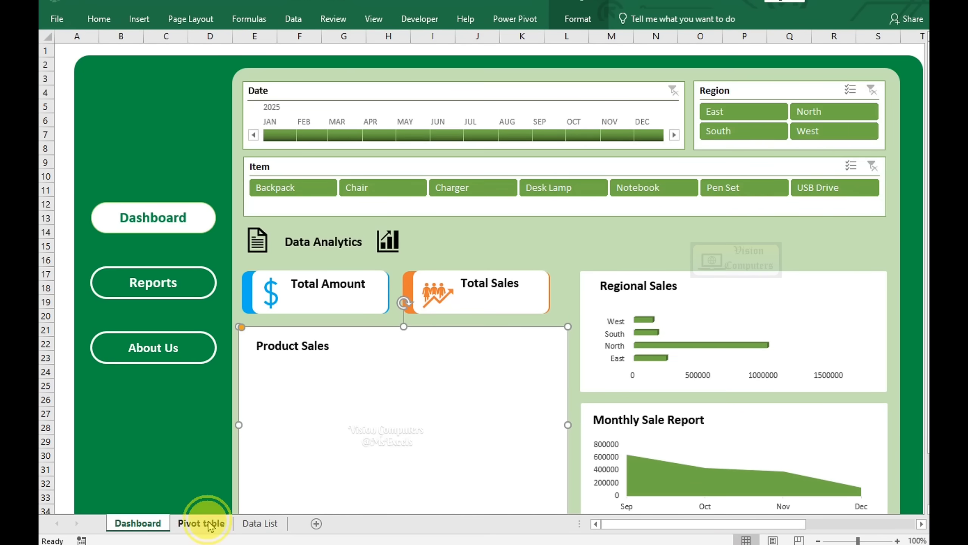
drag(565, 178, 415, 267)
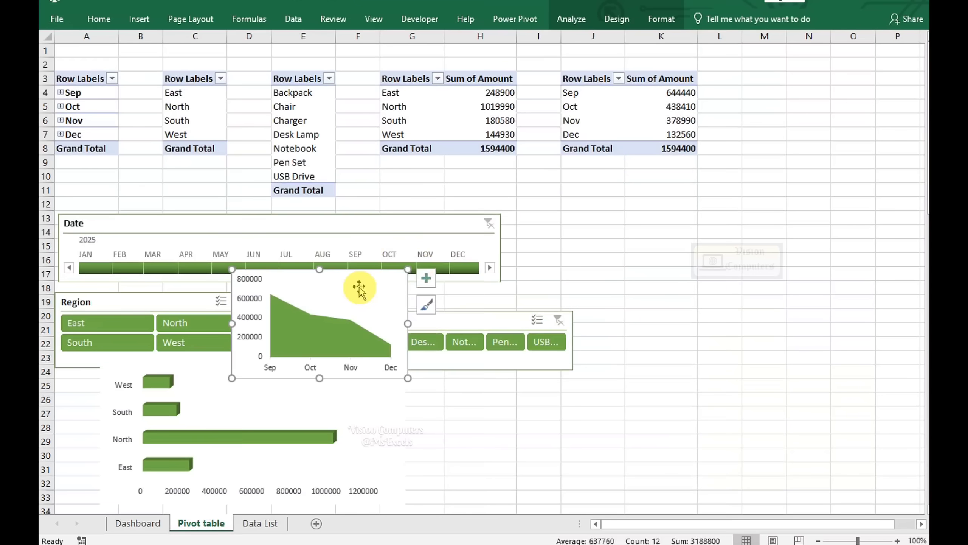
drag(361, 286, 590, 465)
click(744, 317)
Copy the monthly pivot table in J3:K8 and paste it at K10
drag(595, 78, 670, 155)
key(ctrl+c)
click(657, 175)
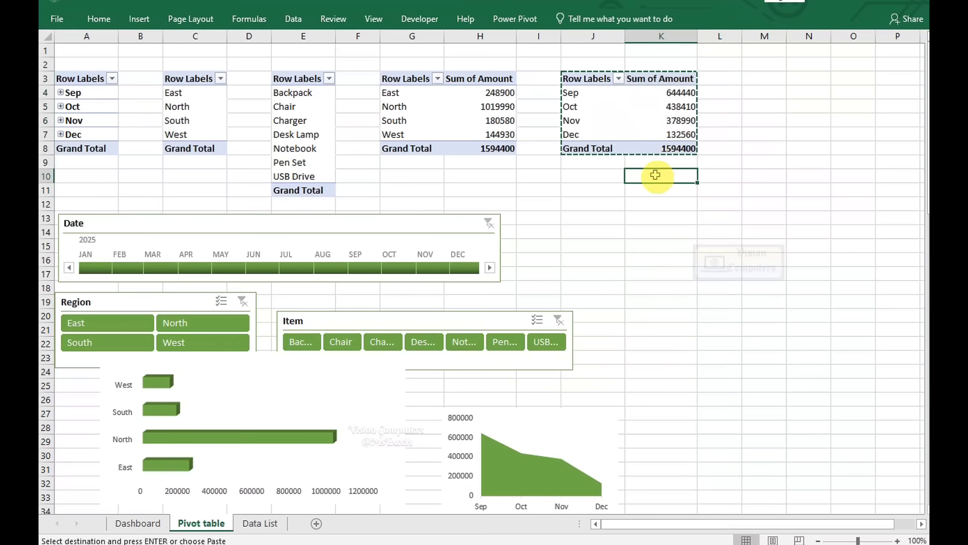
key(ctrl+v)
Replace the fields of the pivot table at K10 with Item in the rows and Sum of Amount as values
click(572, 19)
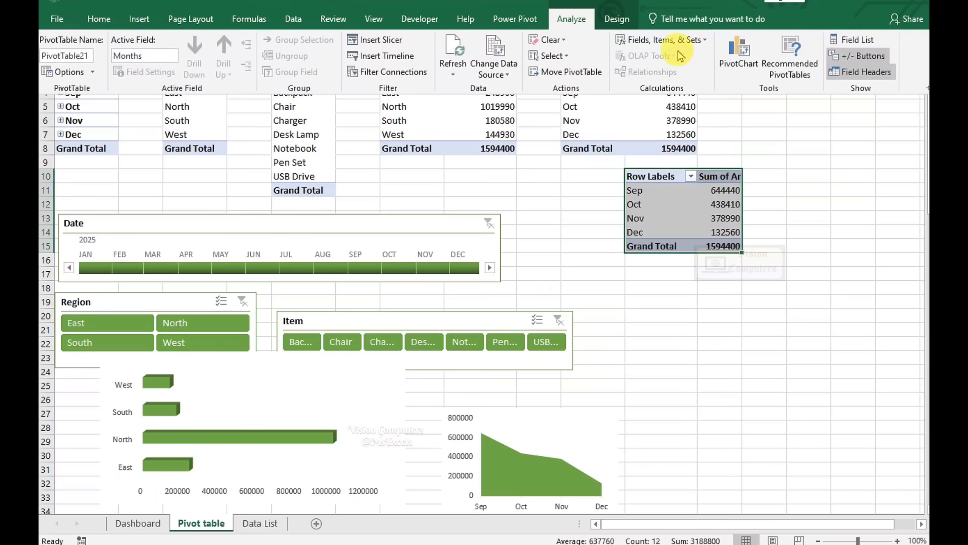
click(844, 38)
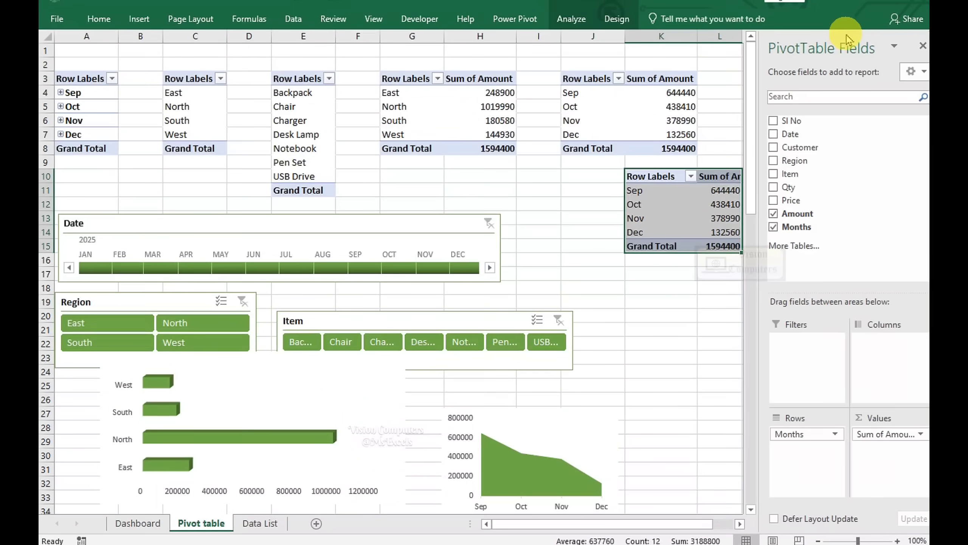
click(773, 213)
click(774, 226)
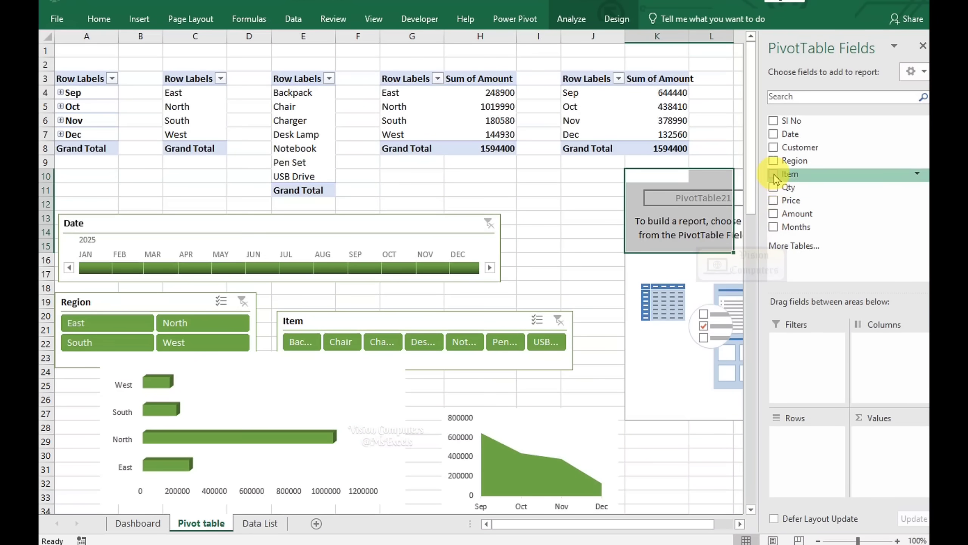
click(773, 174)
click(773, 214)
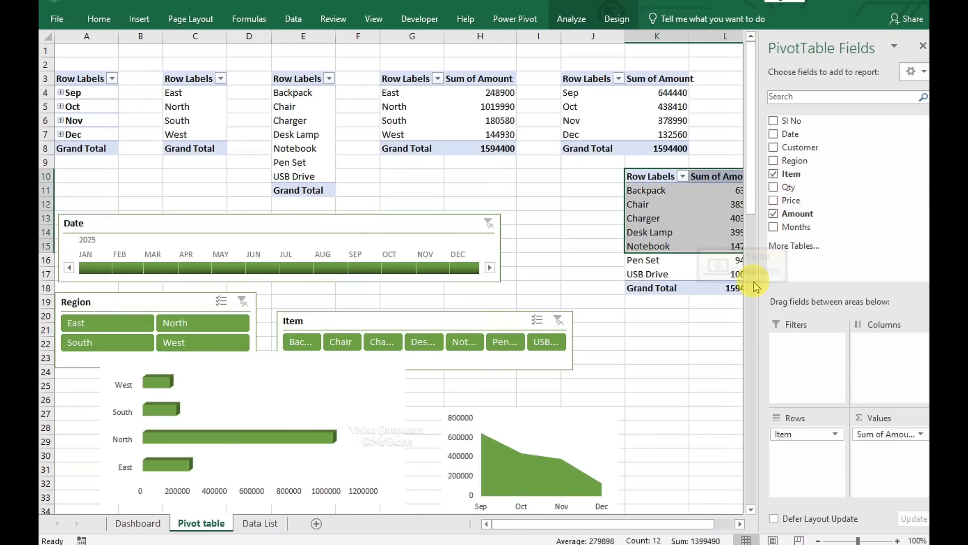
Insert a 3-D Clustered Column chart from the item pivot table in K10:L18
click(709, 329)
drag(658, 180, 732, 284)
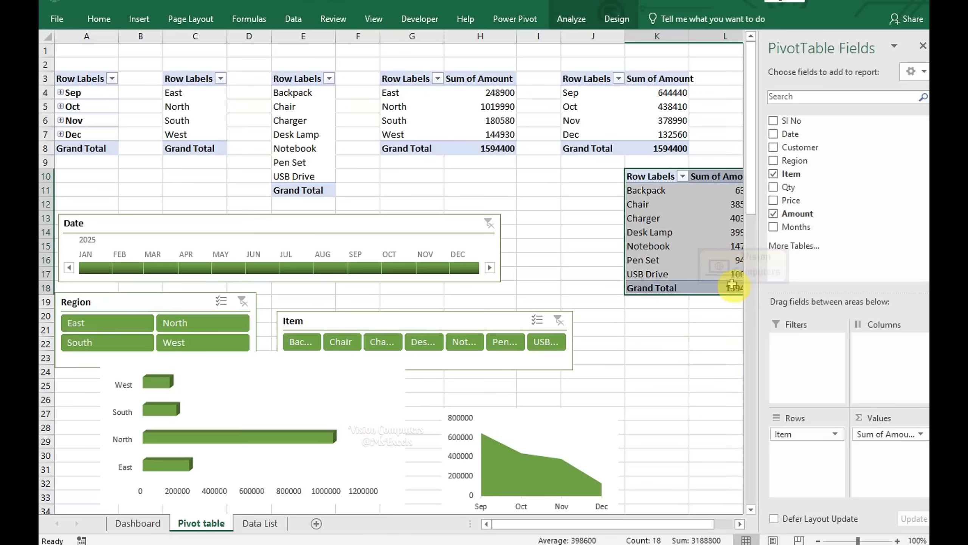
click(140, 21)
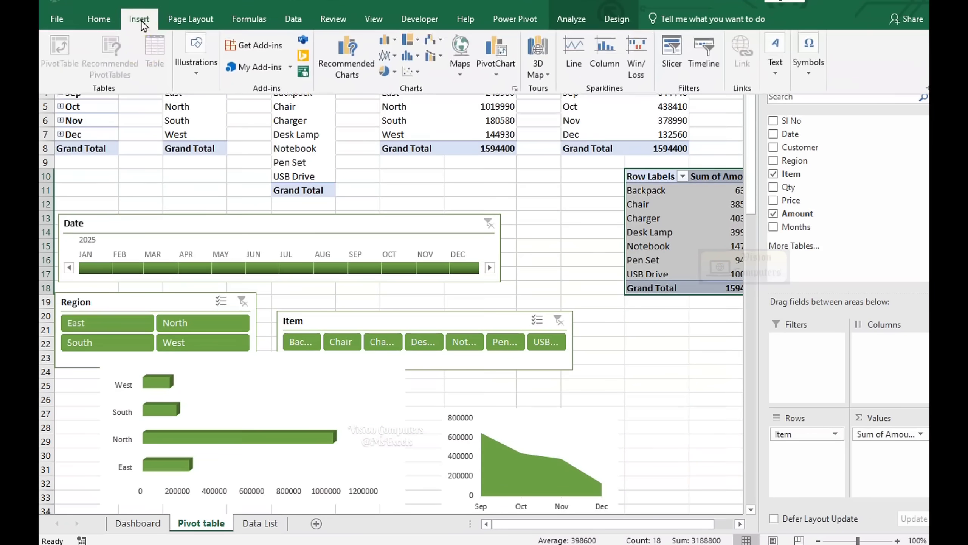
click(393, 41)
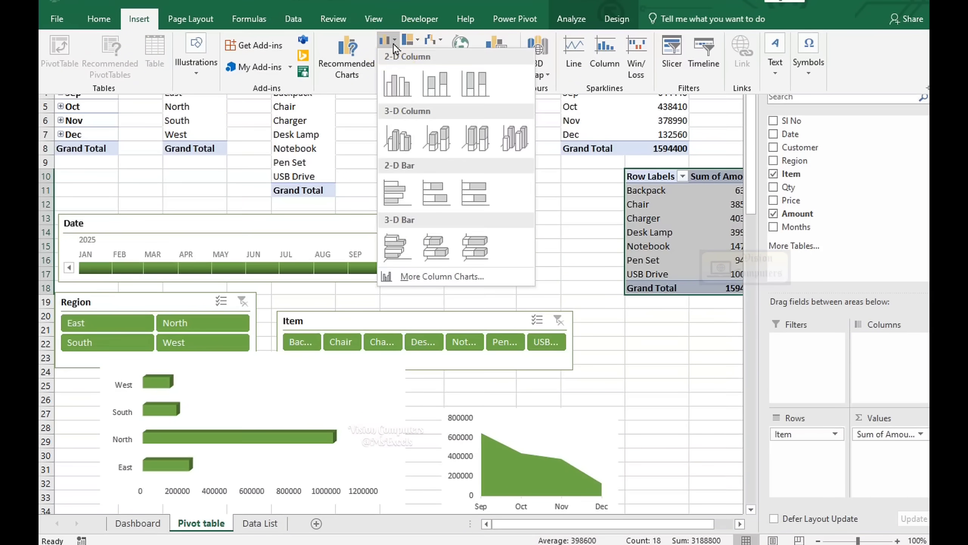
click(394, 138)
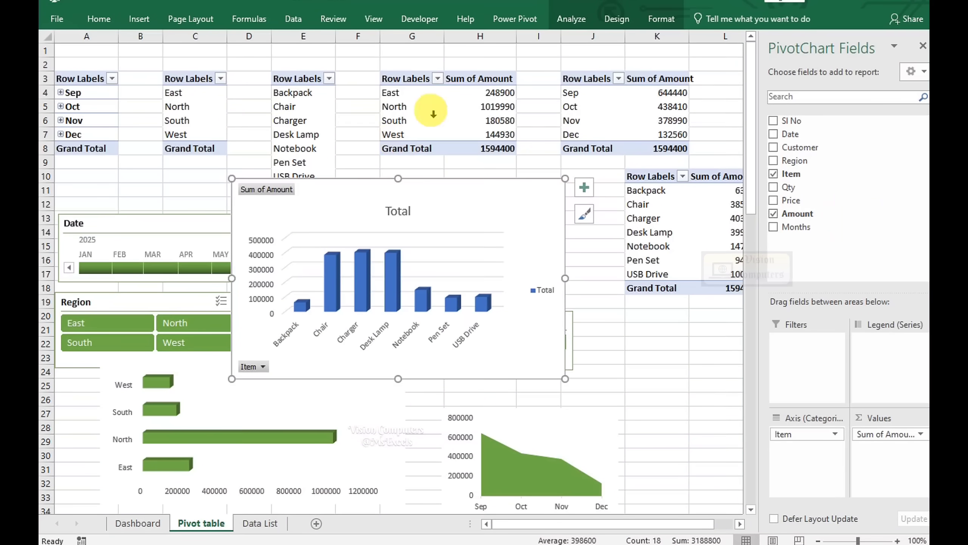
Recolor the new item column chart with the green-led colorful palette and hide all its field buttons
click(617, 19)
click(137, 58)
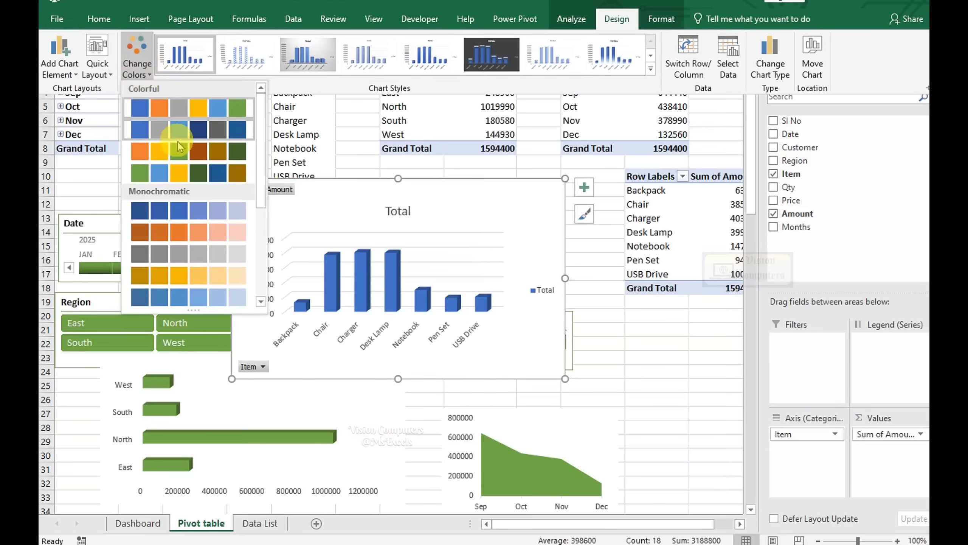
click(179, 173)
right_click(267, 190)
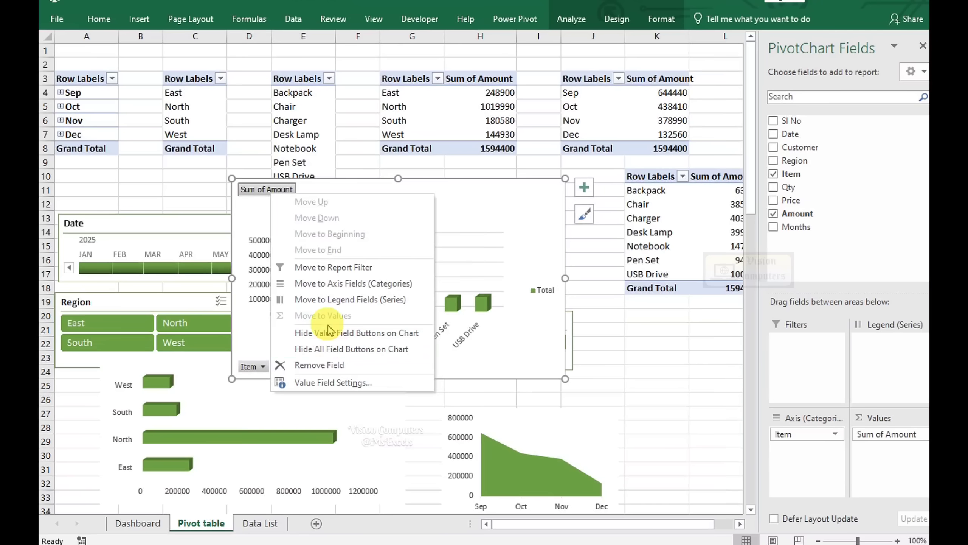
click(333, 348)
Remove the title, legend and gridlines from the item column chart and add data labels
click(400, 193)
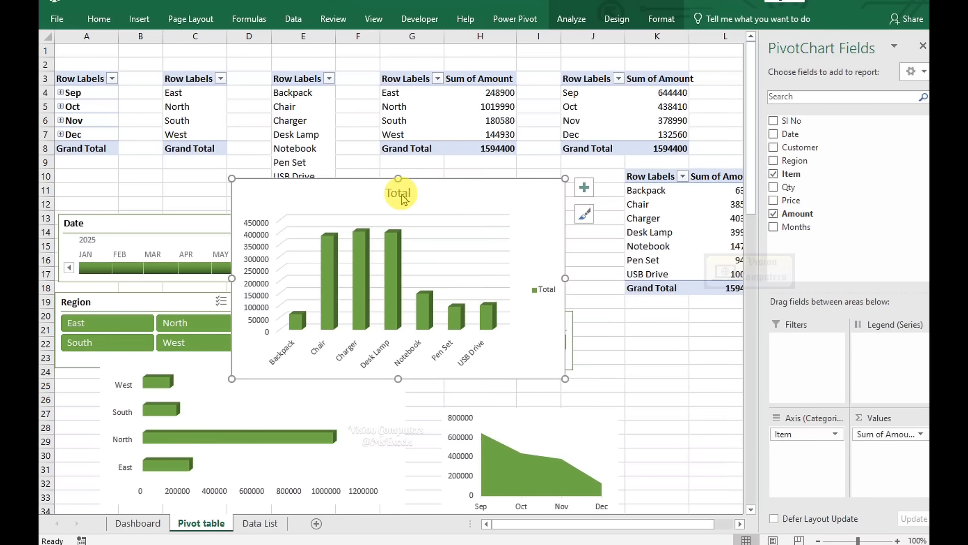
key(Delete)
click(541, 276)
key(Delete)
click(584, 191)
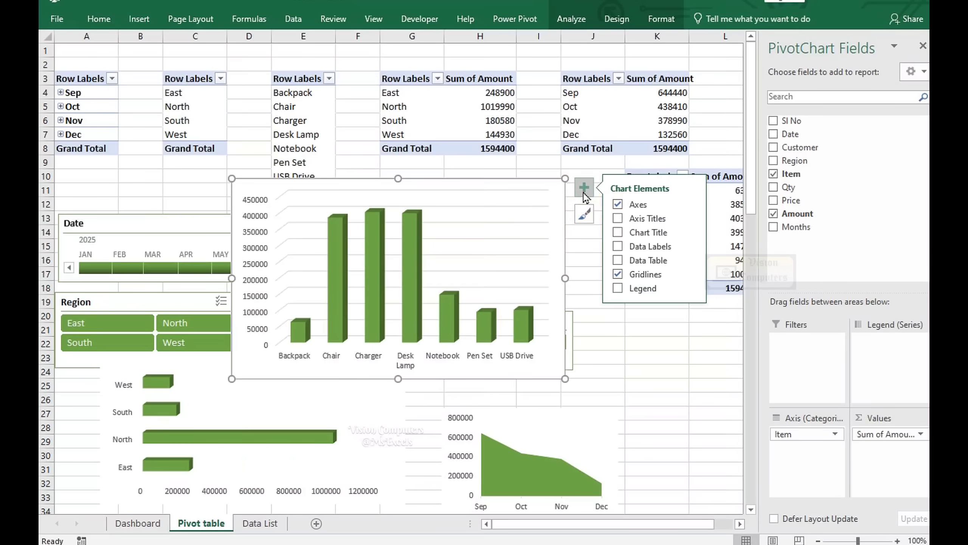
click(618, 274)
click(618, 246)
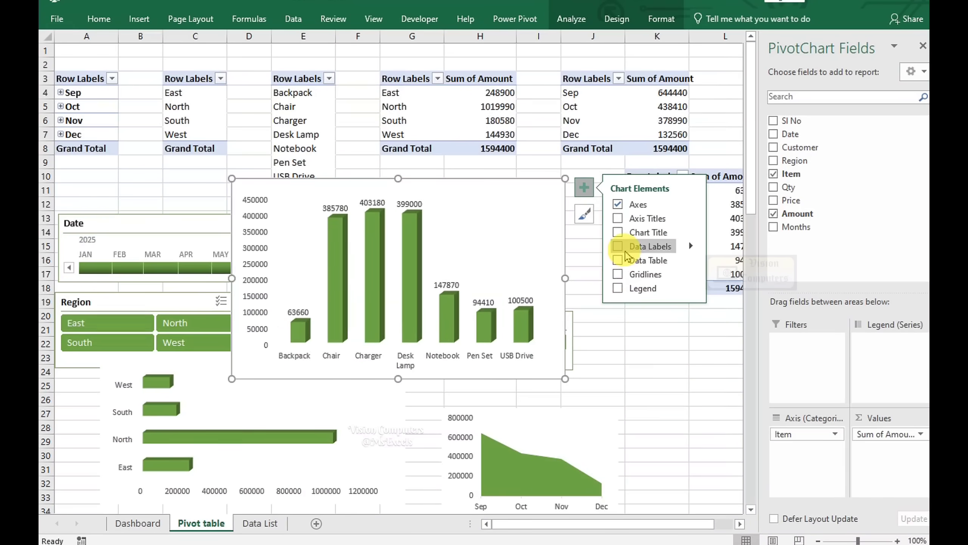
click(616, 336)
Remove the outline from the walls of the item column chart
click(521, 242)
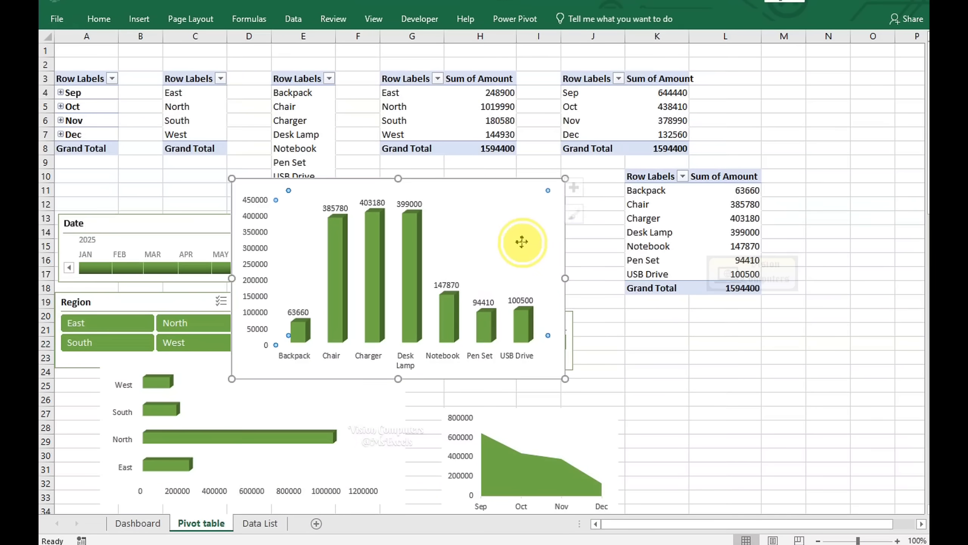
click(662, 19)
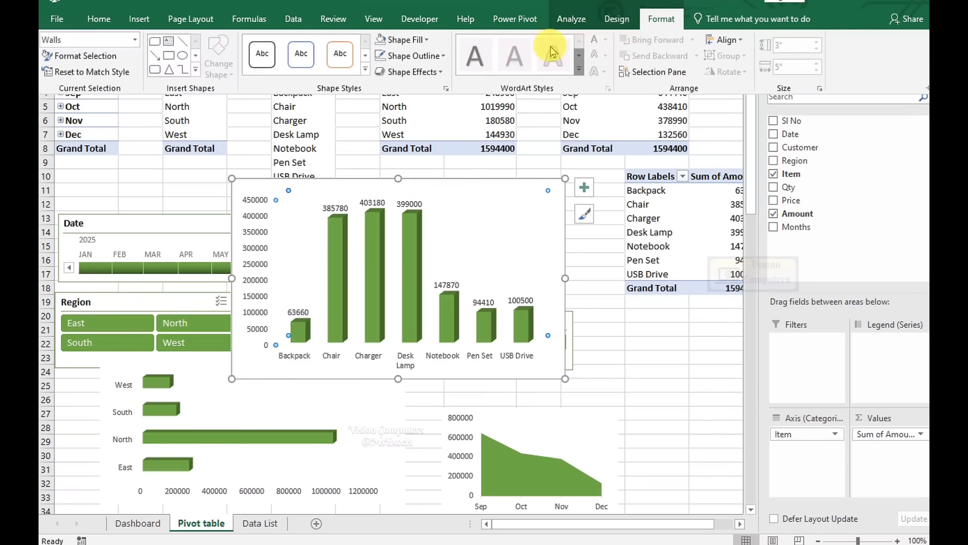
click(414, 56)
click(420, 222)
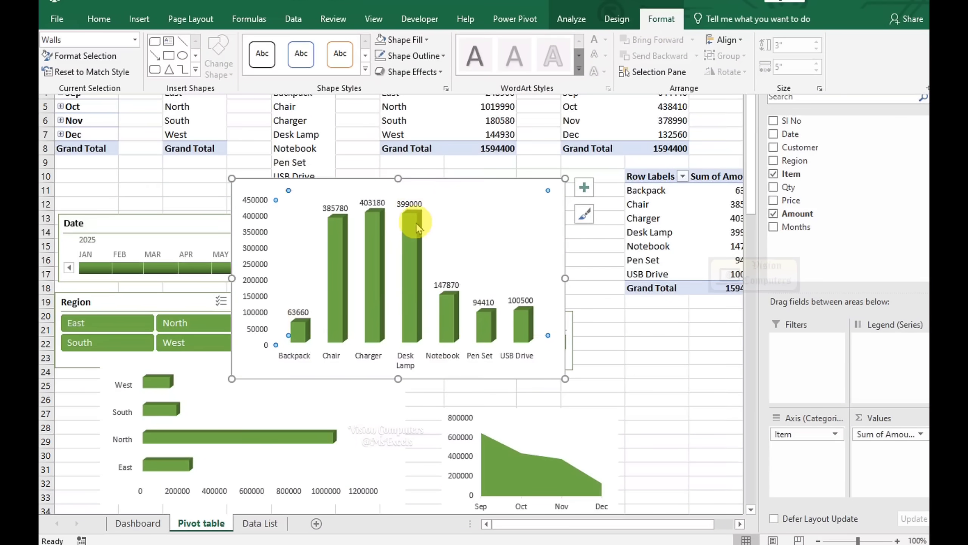
Place a copy of the item column chart on the Dashboard sheet and resize it to fit inside the "Product Sales" panel
click(454, 180)
click(456, 181)
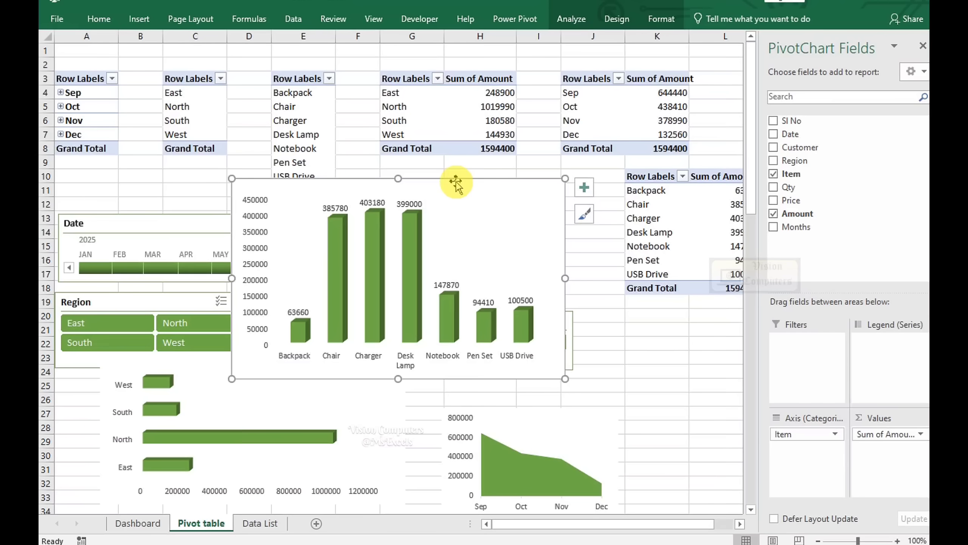
key(ctrl+c)
click(138, 523)
key(ctrl+v)
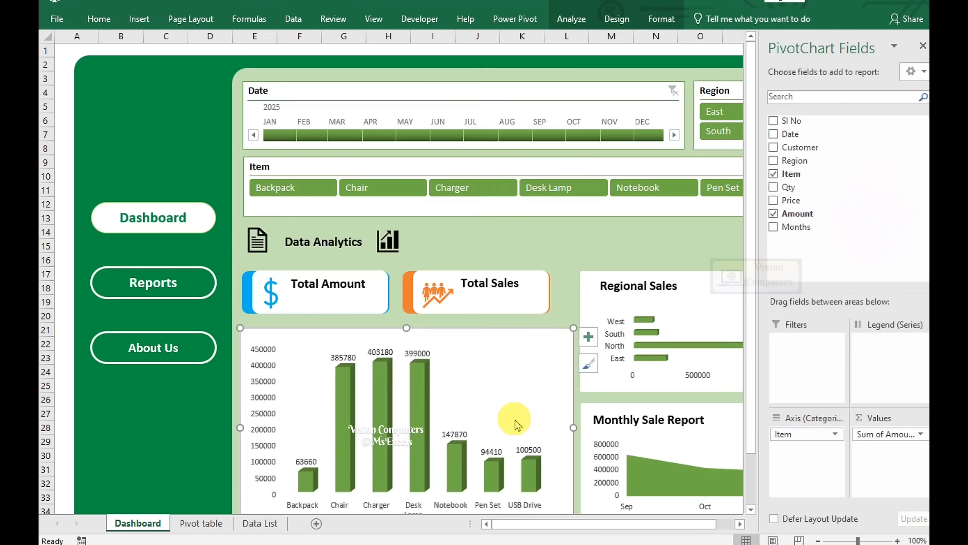
click(588, 337)
drag(571, 329, 523, 378)
click(508, 318)
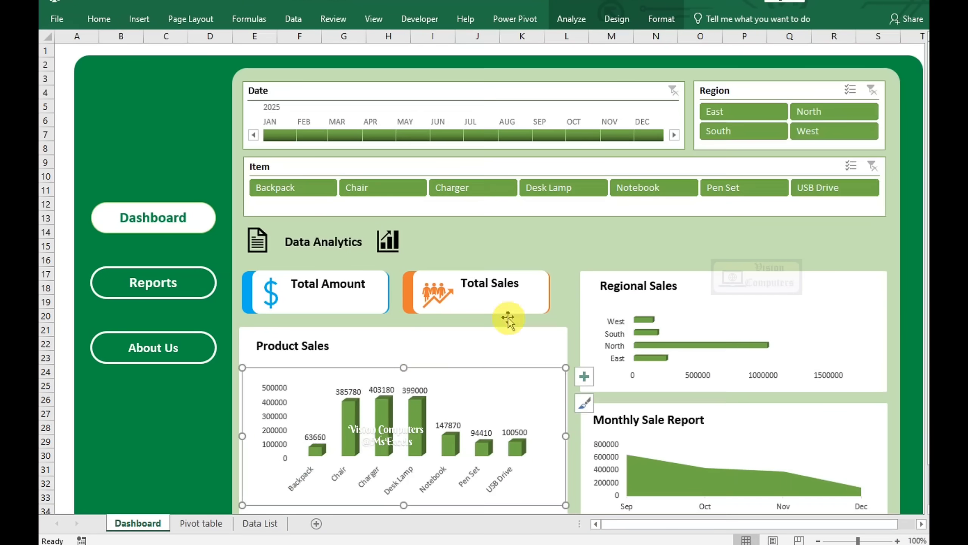
click(393, 211)
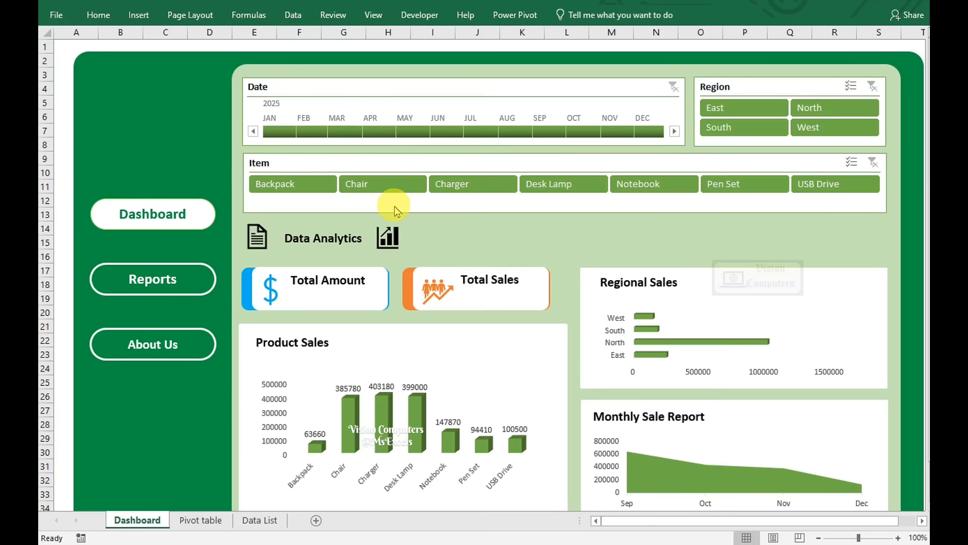
Show the formula bar and keep the ribbon permanently expanded
click(371, 17)
click(270, 45)
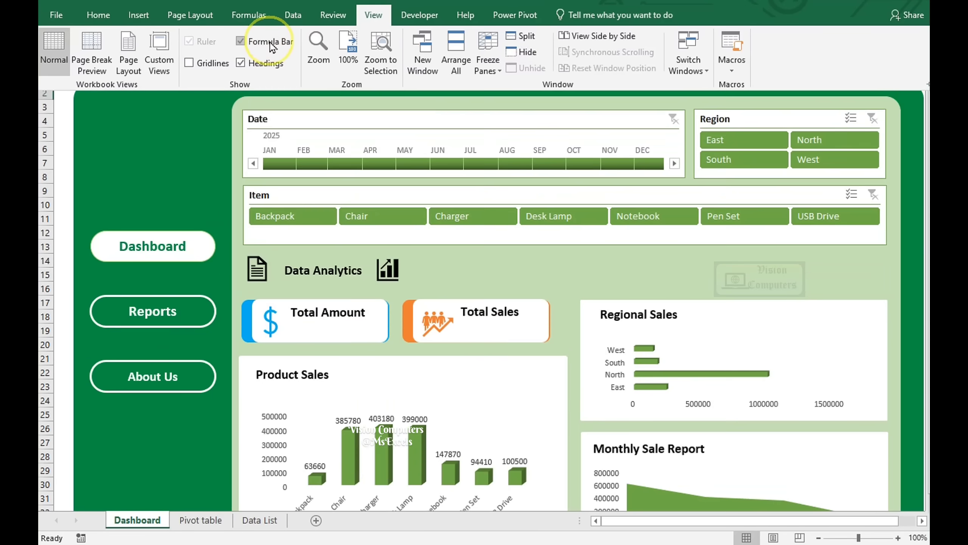
click(96, 14)
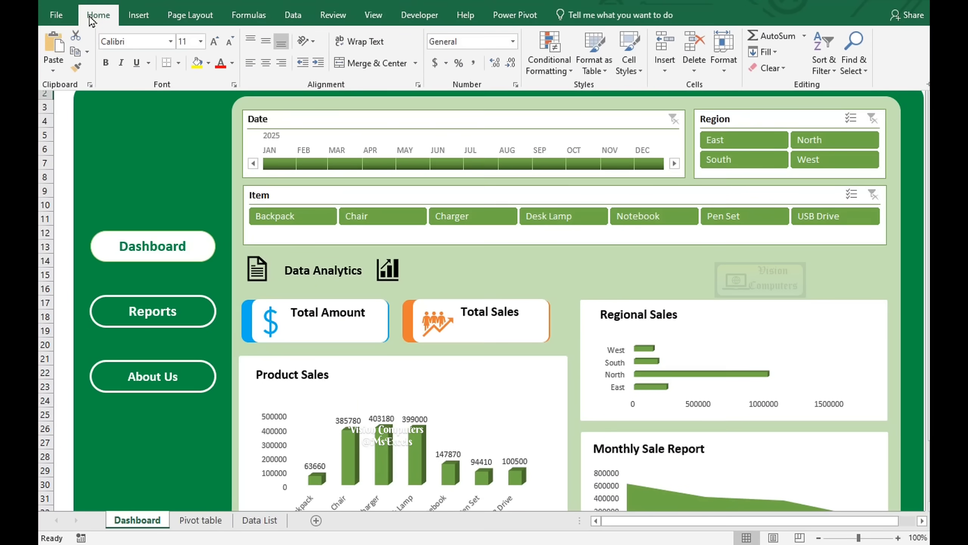
double_click(95, 15)
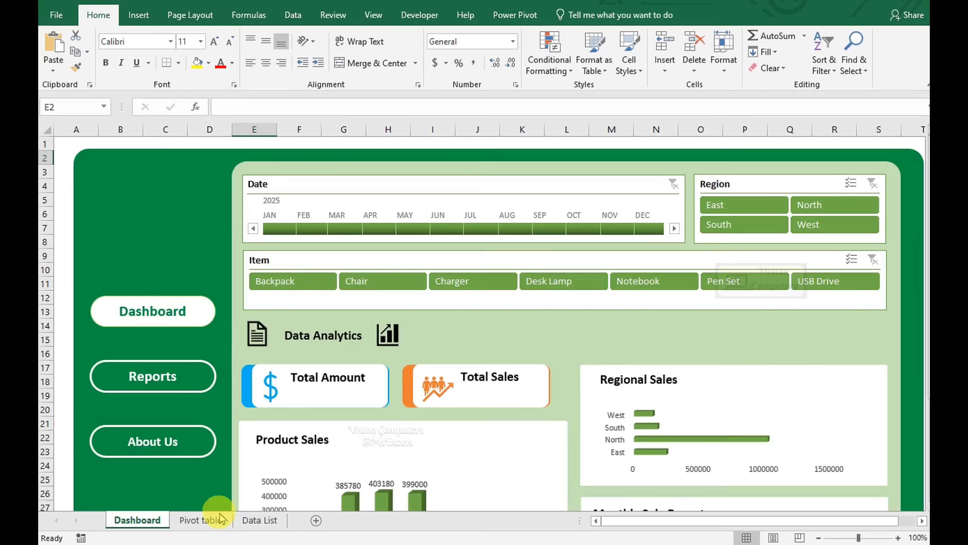
Copy the item pivot table in K10:L18 on the Pivot table sheet and paste it at G11
click(210, 525)
drag(646, 270, 737, 377)
key(ctrl+c)
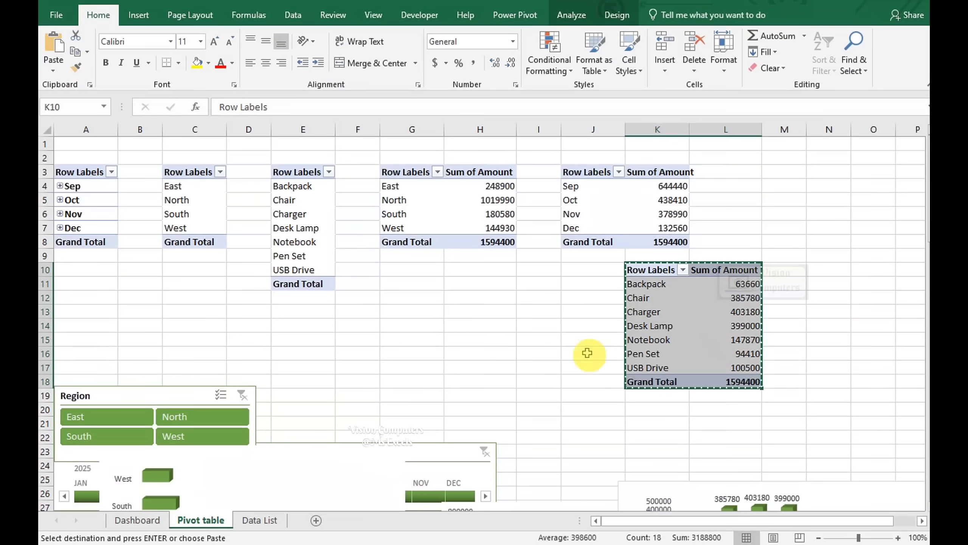
click(398, 283)
key(ctrl+v)
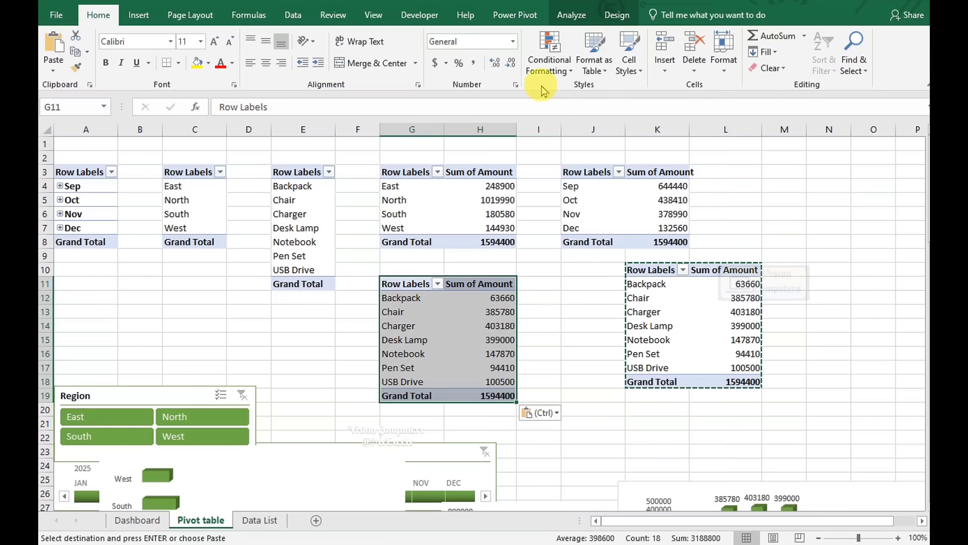
Remove the Item field from the pivot table at G11, keeping only Sum of Amount as values
click(571, 15)
click(850, 34)
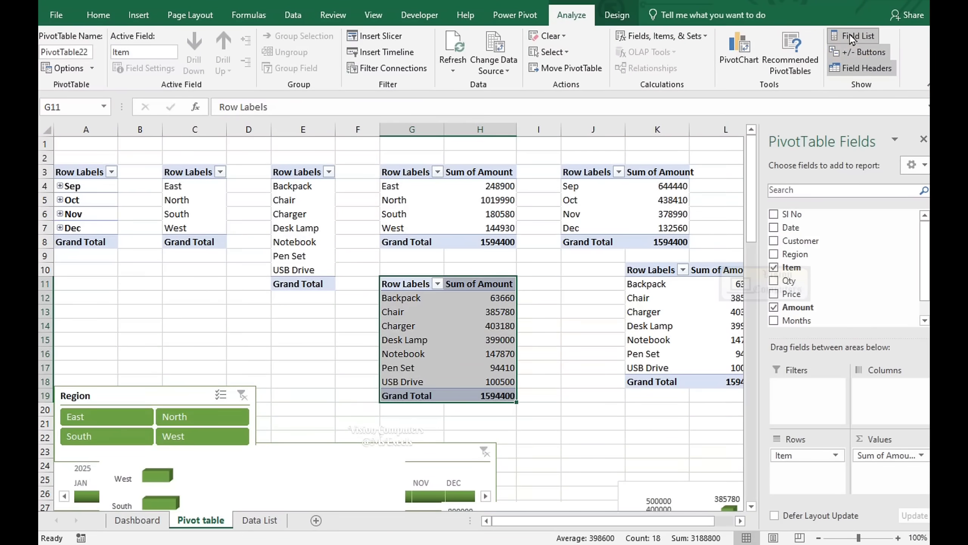
click(774, 267)
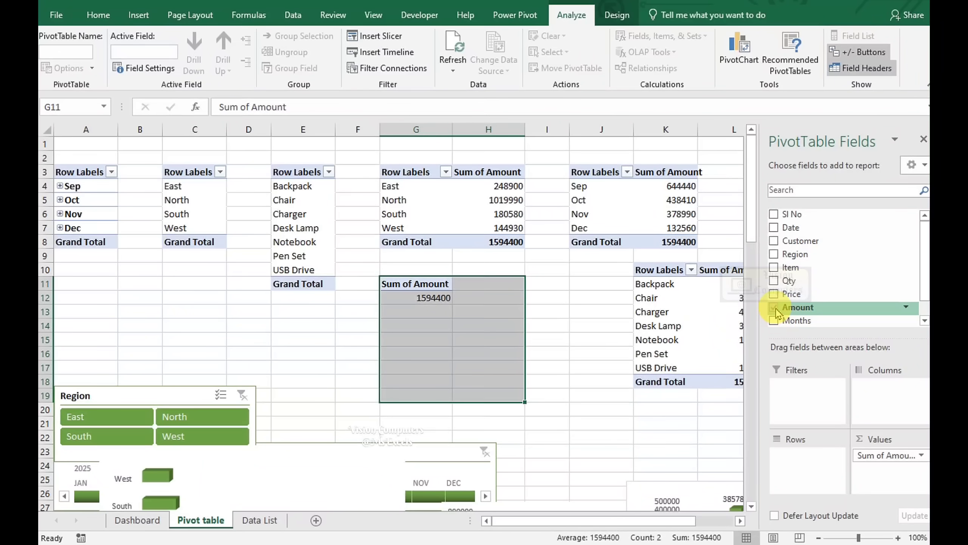
click(774, 308)
click(775, 308)
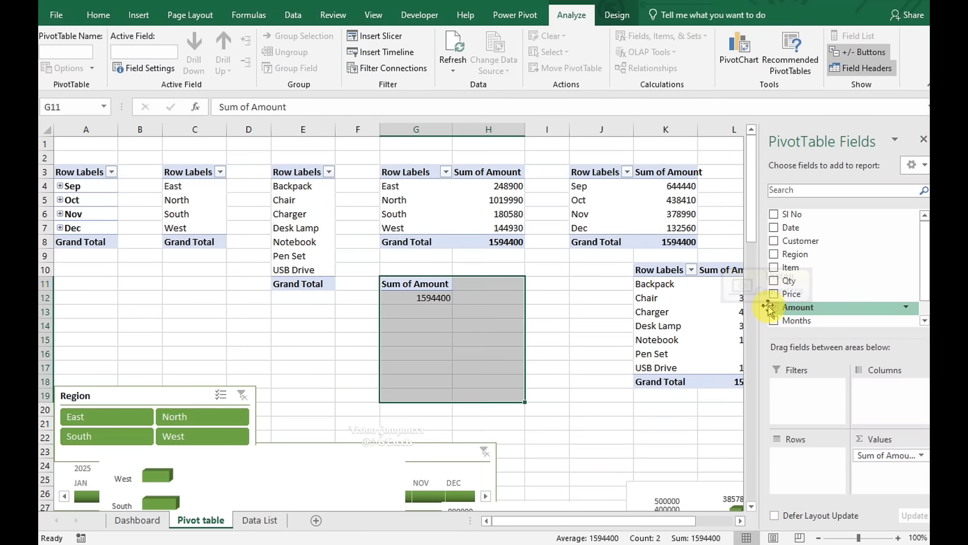
Enter a formula in H12 that references the pivot total in G12, =GETPIVOTDATA("Amount",$G$11)
click(470, 299)
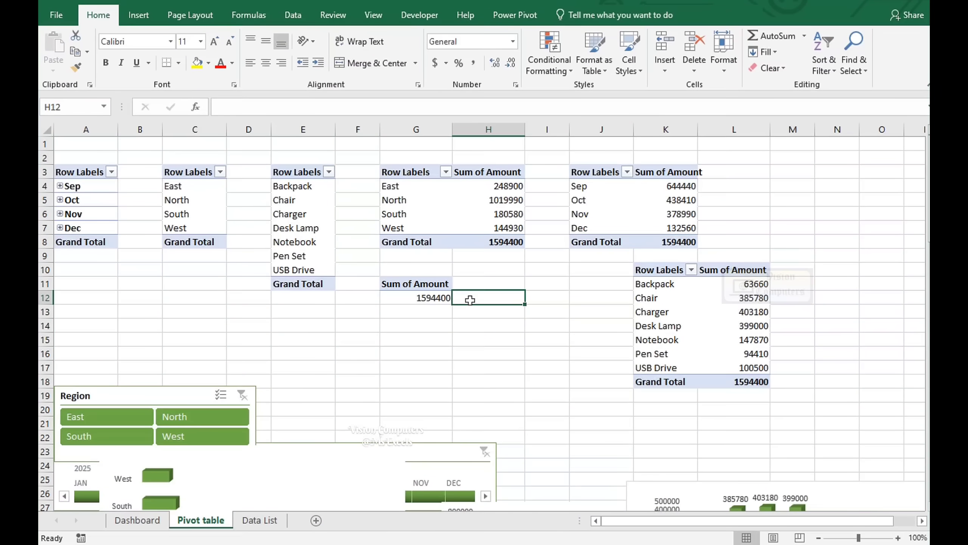
text(=)
click(432, 297)
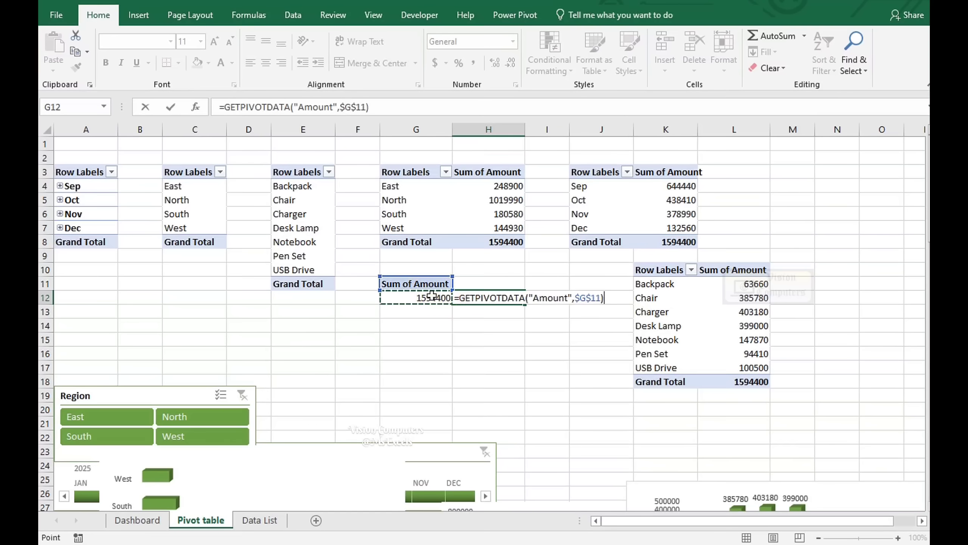
key(Return)
Format H12 as a Number with the 1000 separator and 0 decimal places
click(497, 299)
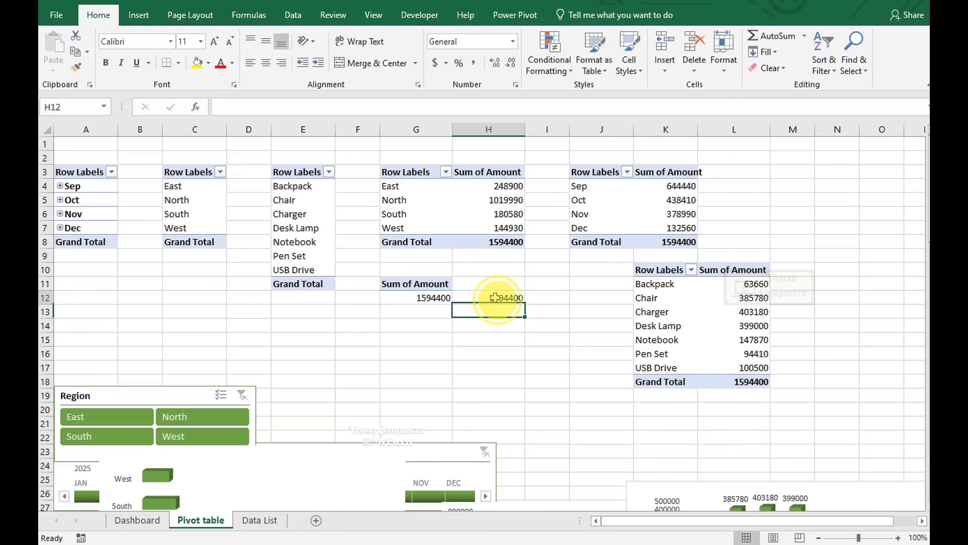
click(517, 85)
click(335, 263)
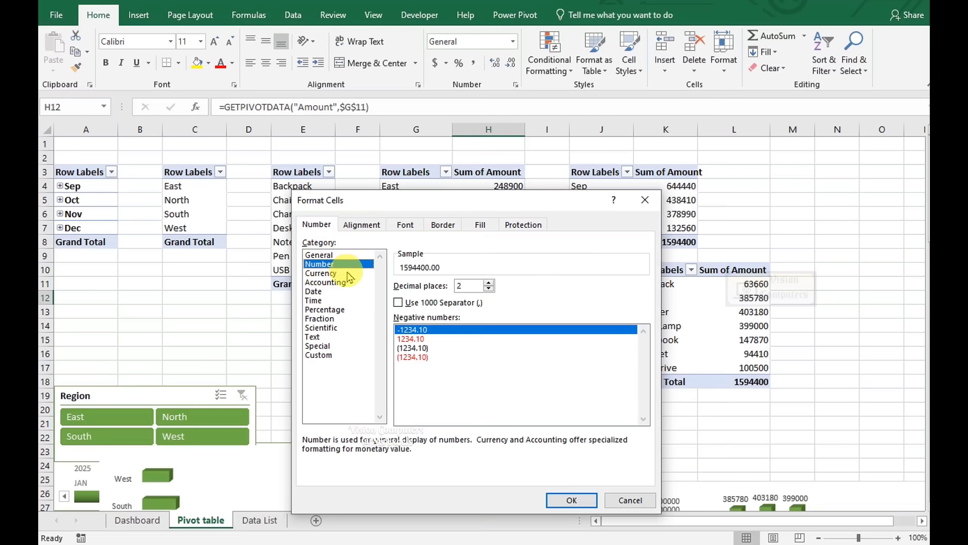
click(398, 303)
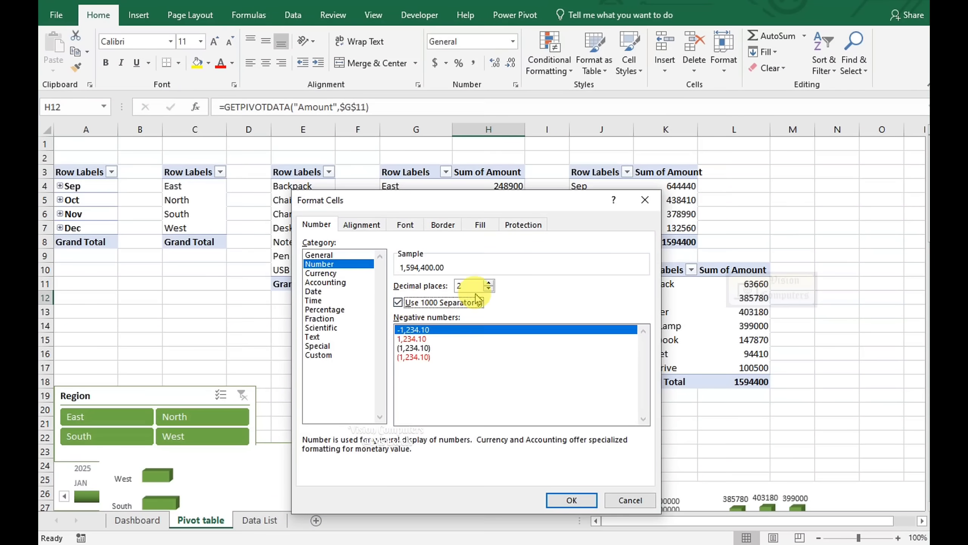
click(489, 289)
click(559, 498)
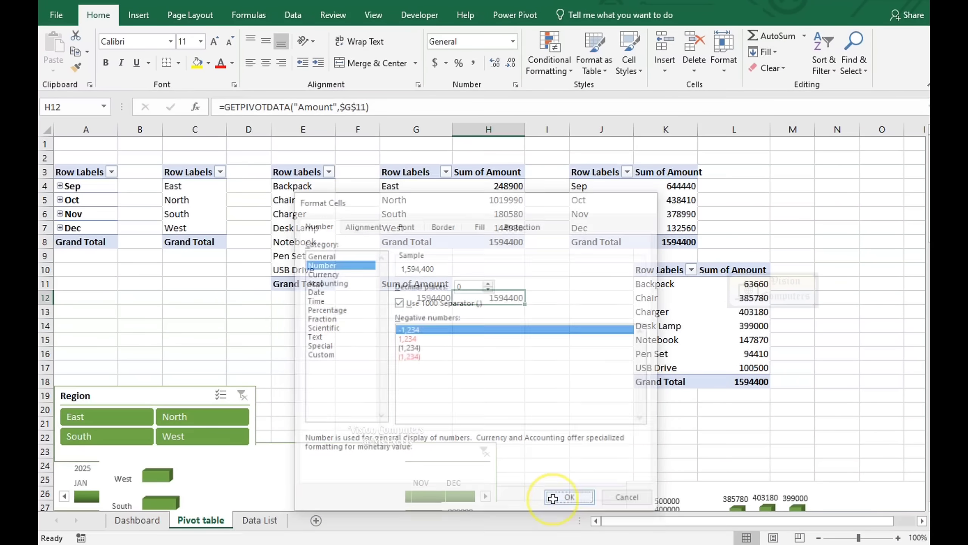
click(472, 314)
Copy the Sum of Amount pivot table in G11:G12 and paste it at G15
drag(415, 284, 421, 302)
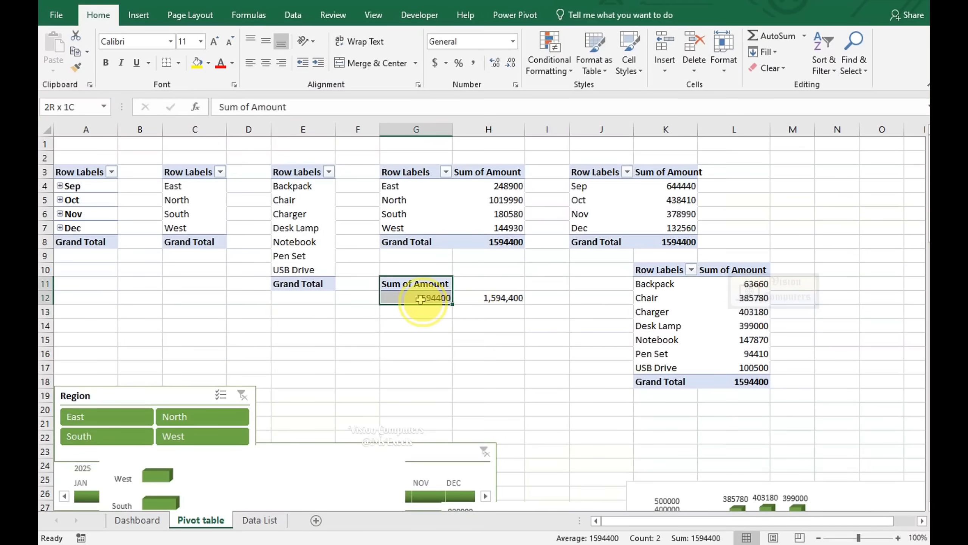
key(ctrl+c)
click(413, 339)
key(ctrl+v)
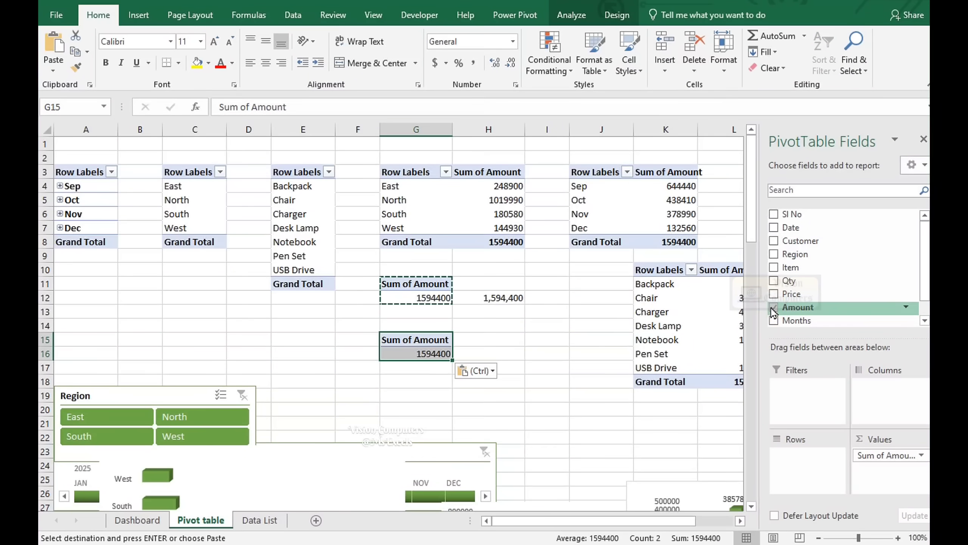
key(Escape)
Change the value field of the pivot table at G15 to summarize Amount by Count
click(876, 443)
click(922, 456)
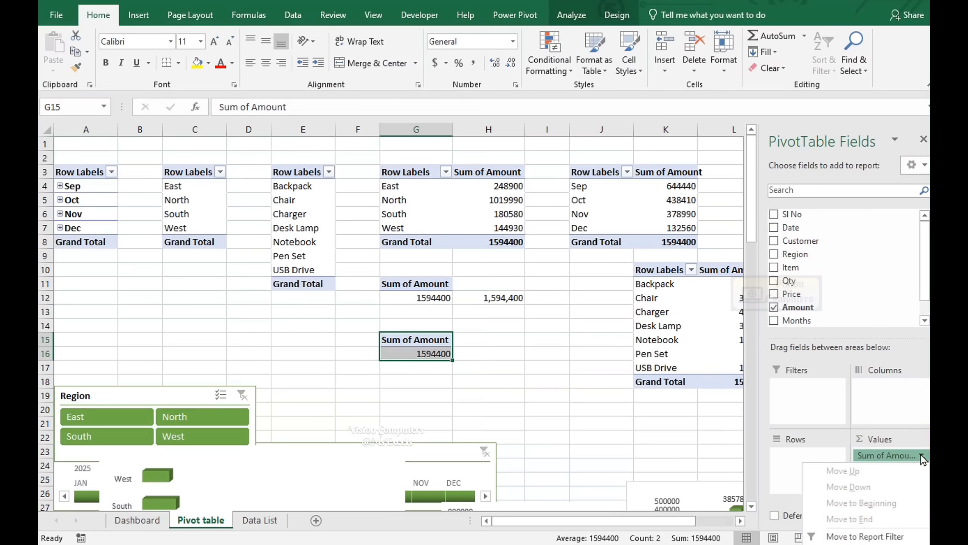
click(862, 542)
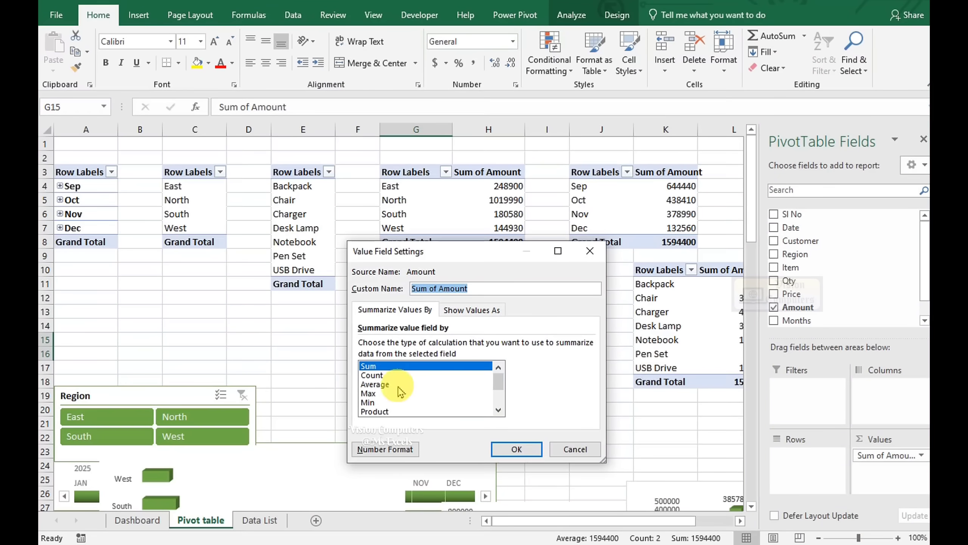
click(376, 375)
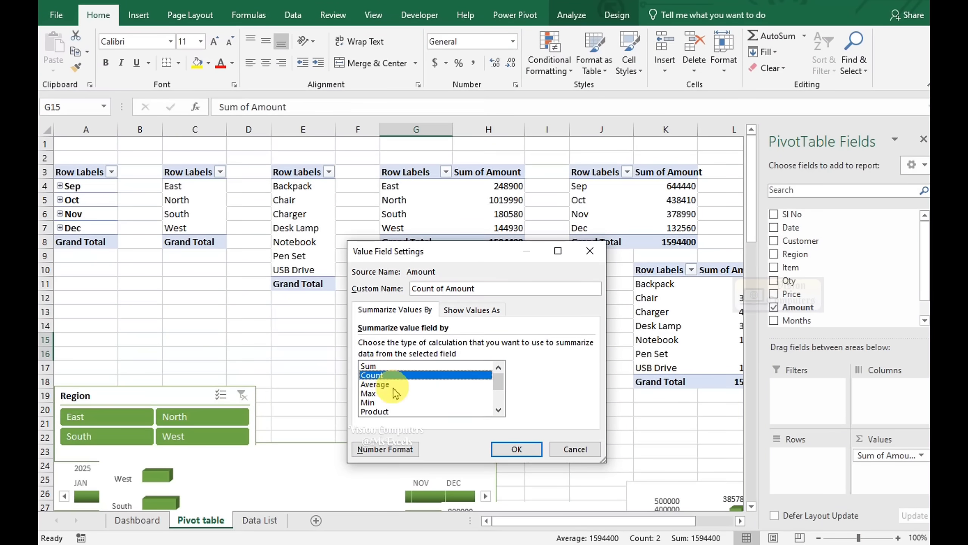
click(515, 450)
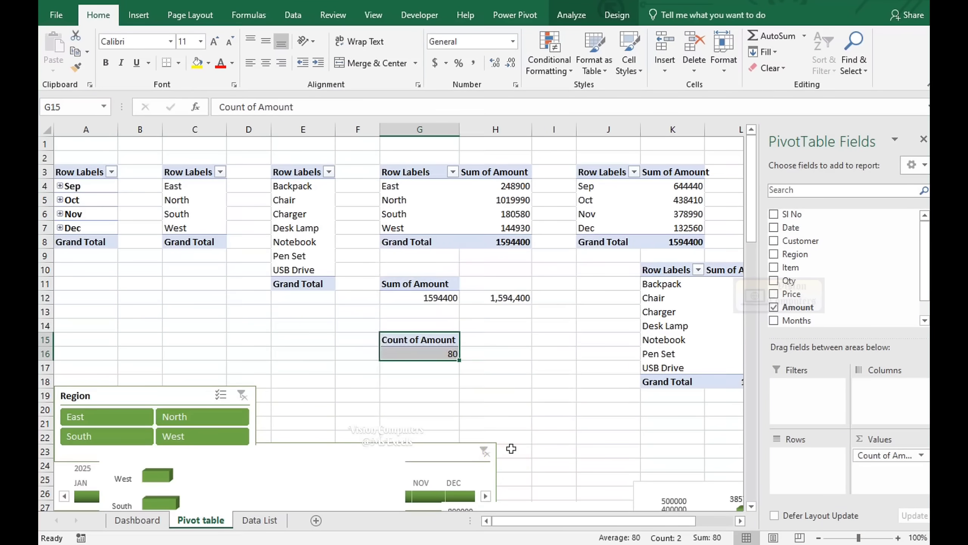
Enter a formula in H16 that references the Count of Amount value in G16
click(495, 354)
text(=)
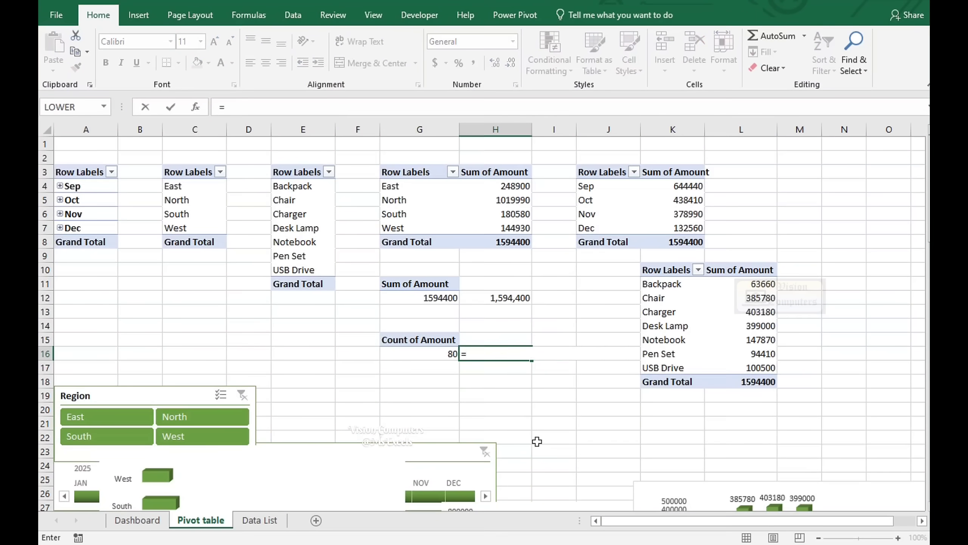
key(Left)
key(Return)
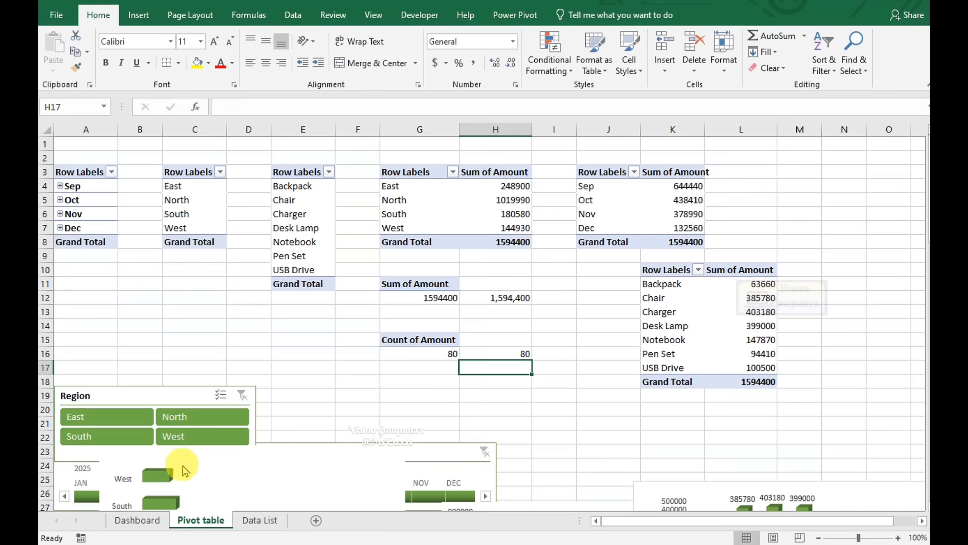
On the Dashboard sheet, duplicate the Total Amount text box onto the Product Sales card and clear the copy's text
click(138, 520)
click(331, 378)
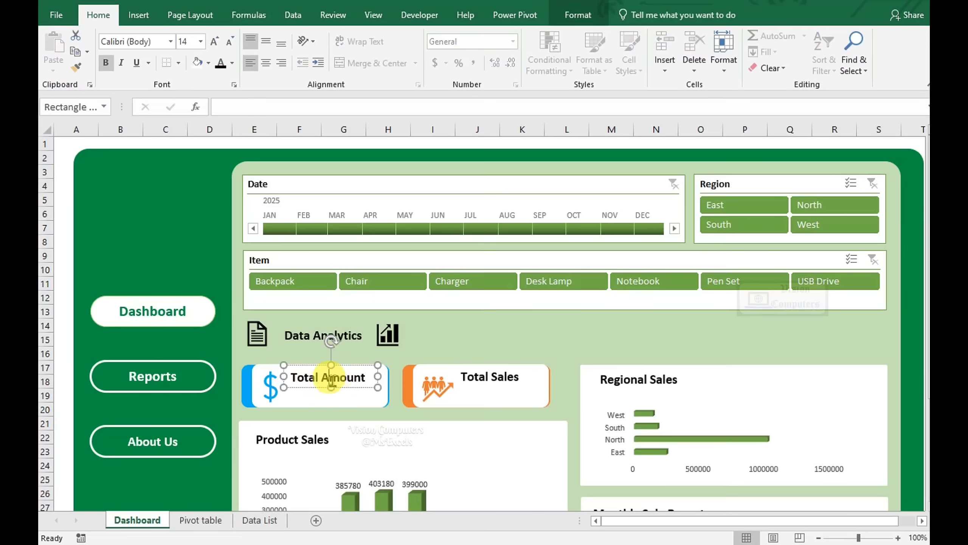
drag(354, 392, 515, 449)
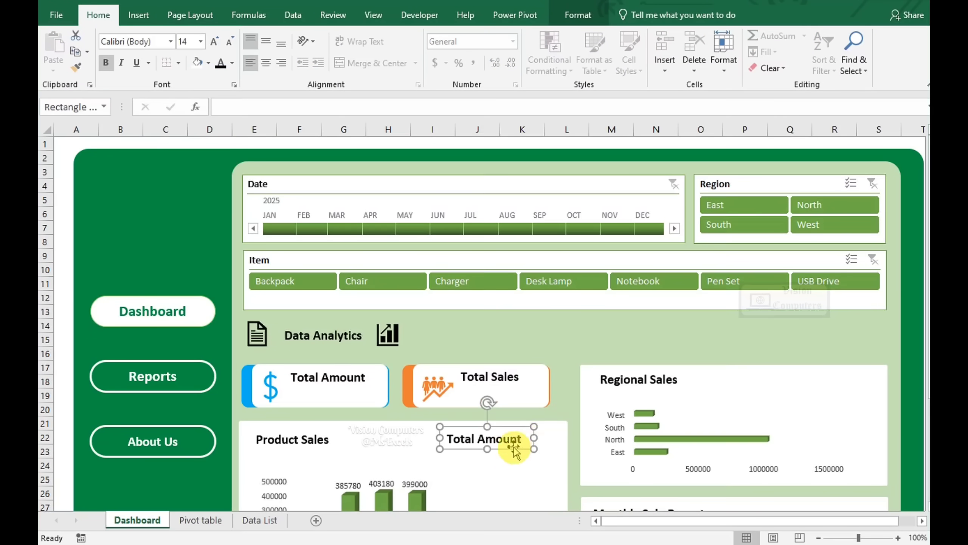
triple_click(509, 442)
key(Delete)
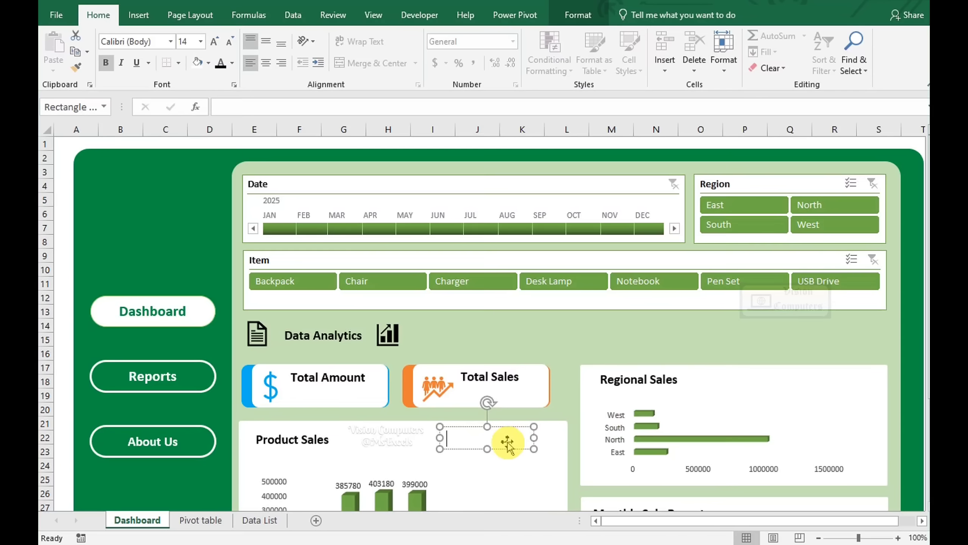
Link the empty text box to the formatted sales total with the formula ='Pivot table'!H12
click(259, 107)
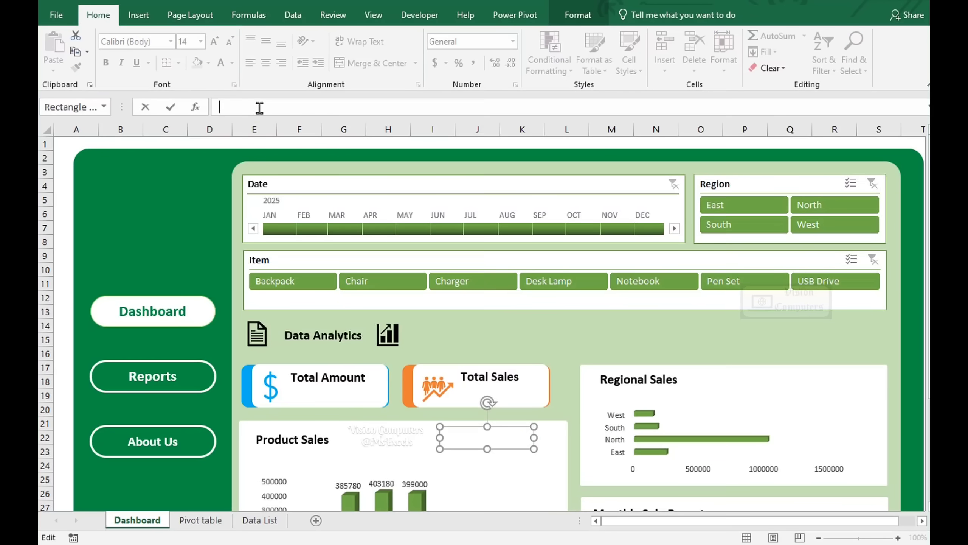
text(=)
click(200, 520)
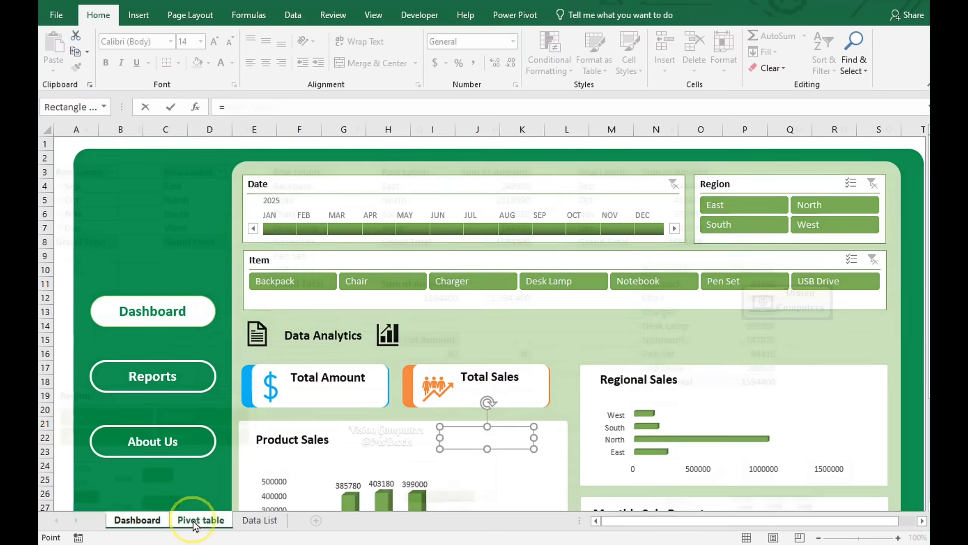
click(497, 305)
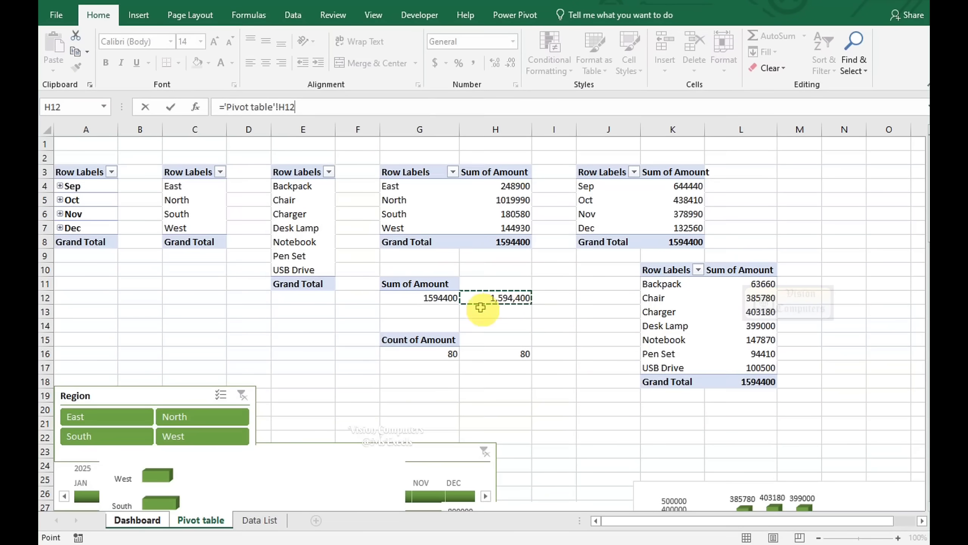
key(Return)
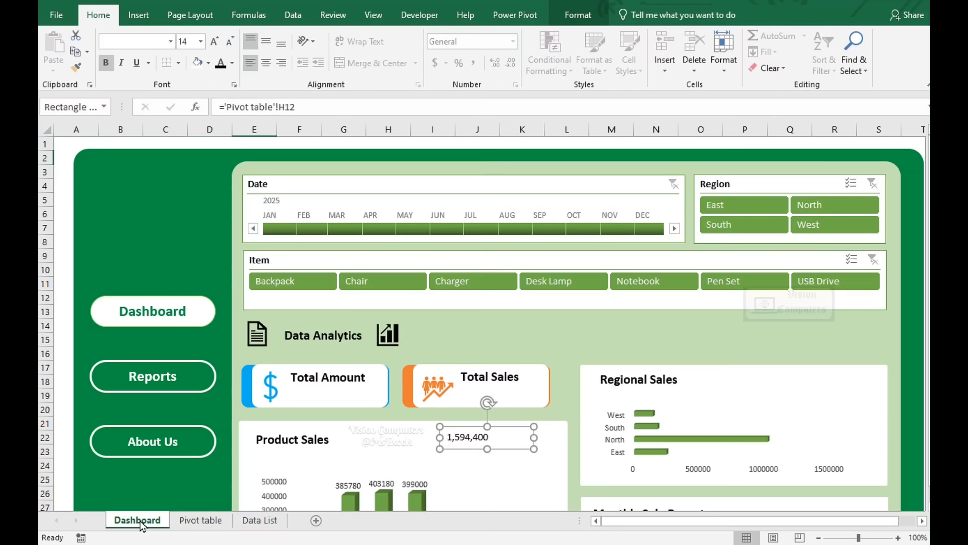
Place the linked value beneath the Total Amount label and format it bold, size 14, in light blue
drag(499, 447, 362, 407)
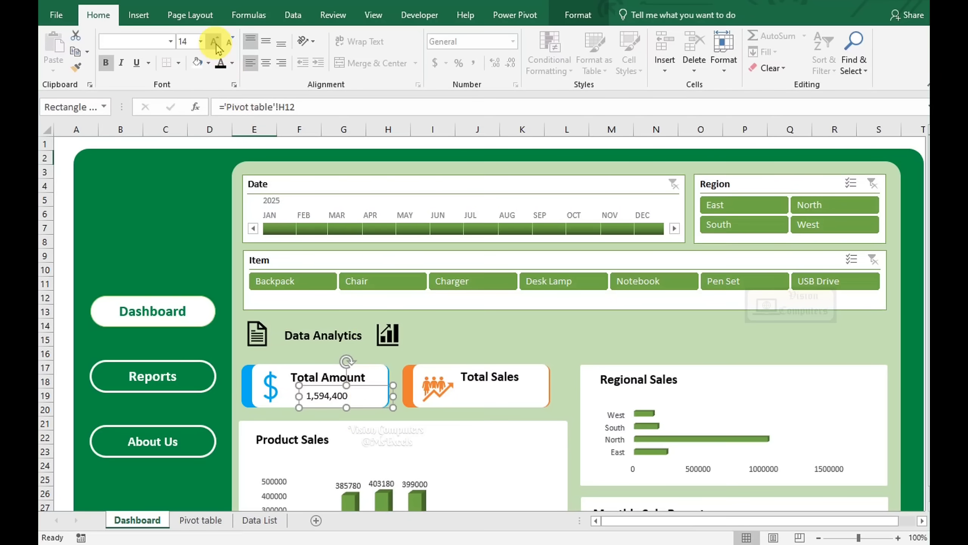
click(106, 62)
drag(367, 386, 359, 386)
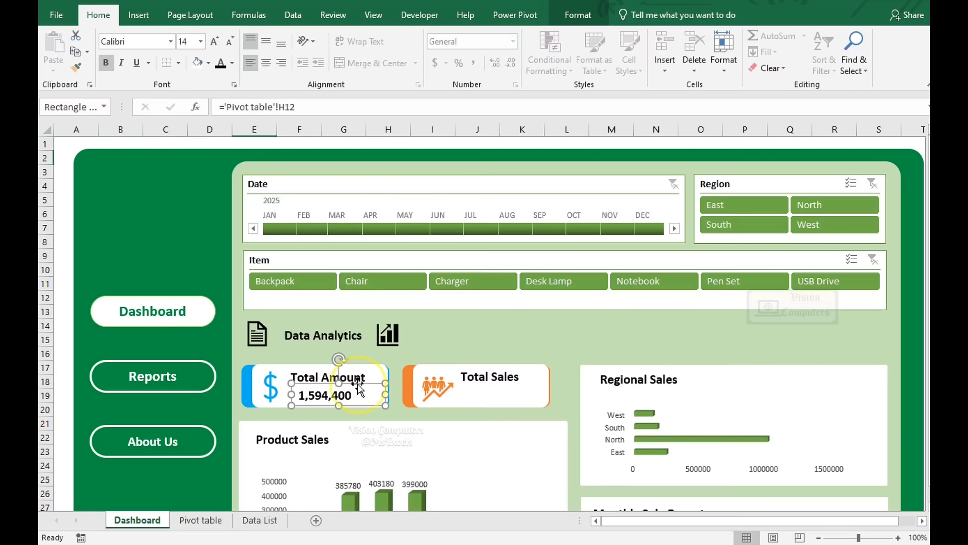
click(232, 62)
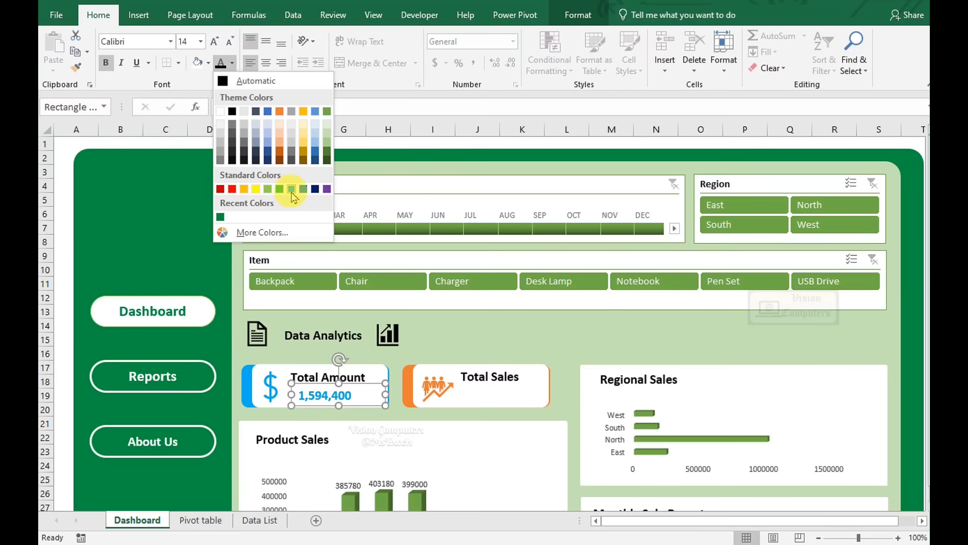
click(291, 189)
Nudge the Total Amount label, its value and the Total Sales label slightly upward within their cards
click(355, 378)
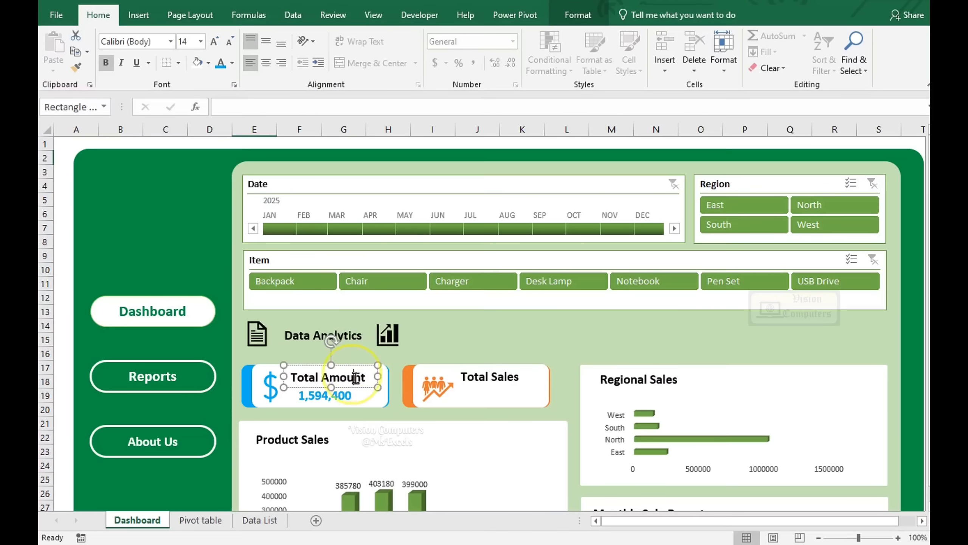
drag(348, 367, 348, 364)
click(339, 393)
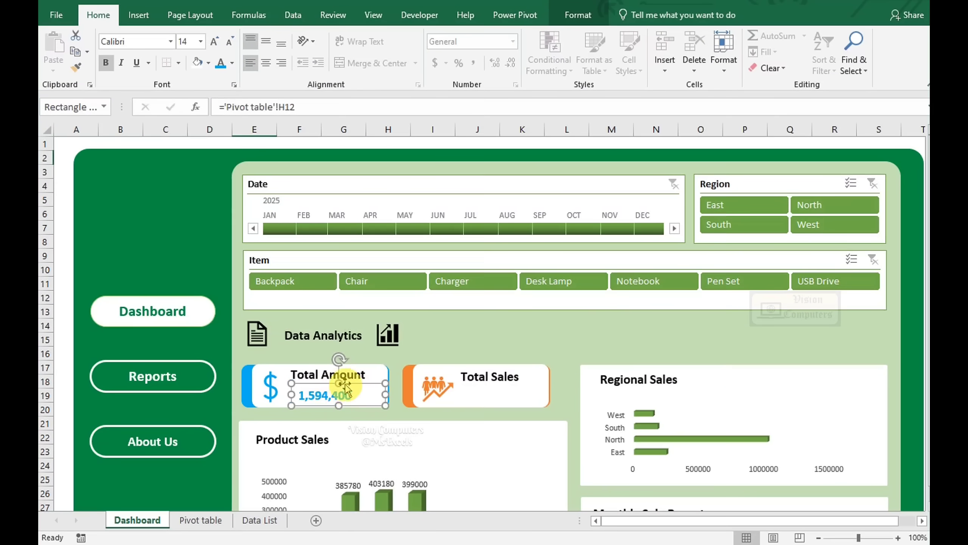
click(473, 376)
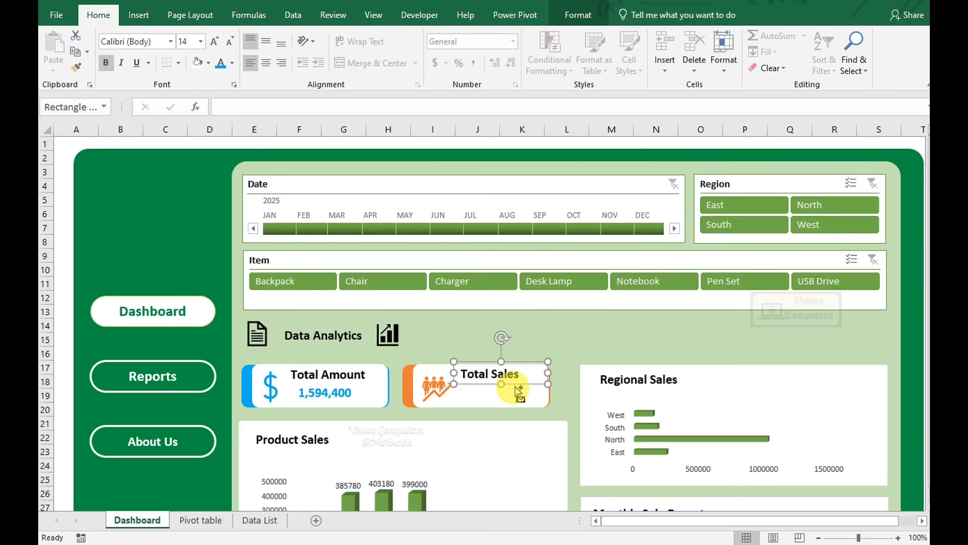
Duplicate the Total Sales label below itself as an empty text box and link it with ='Pivot table'!H16
mouse_move(514, 389)
mouse_down()
mouse_move(520, 402)
mouse_move(509, 400)
mouse_up()
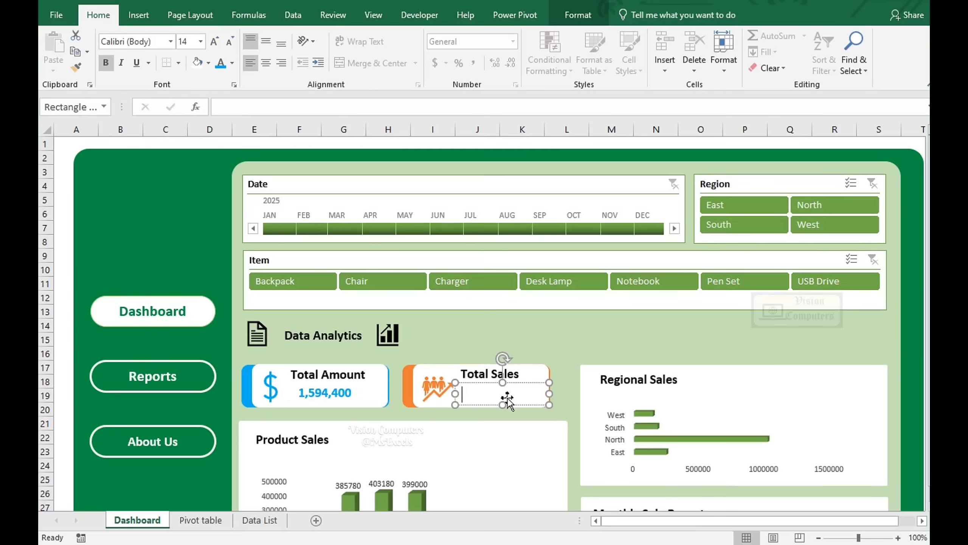
click(268, 109)
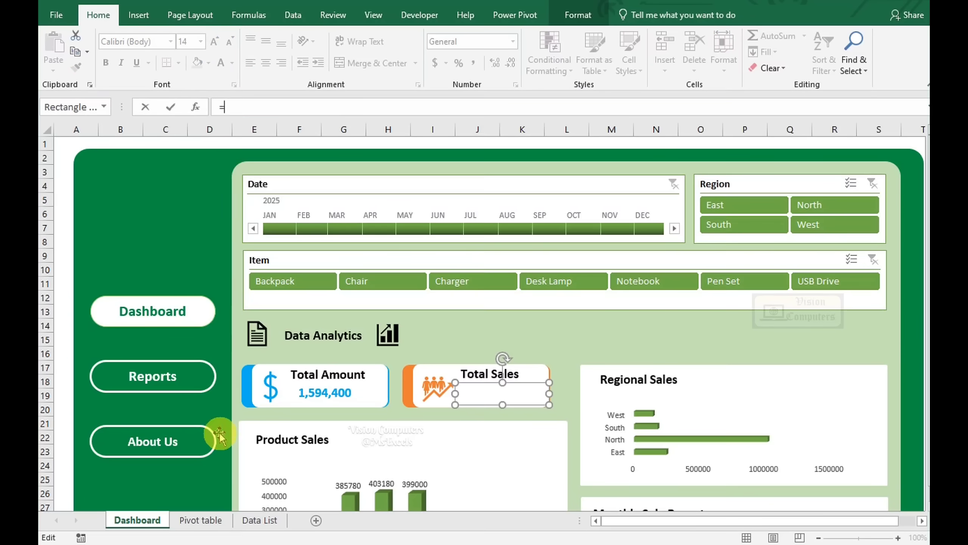
click(199, 519)
click(502, 356)
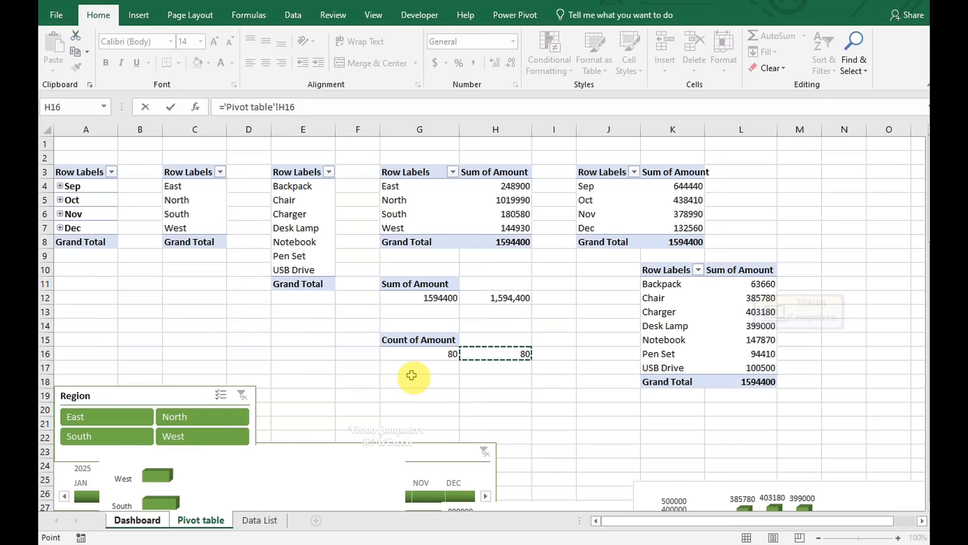
key(Return)
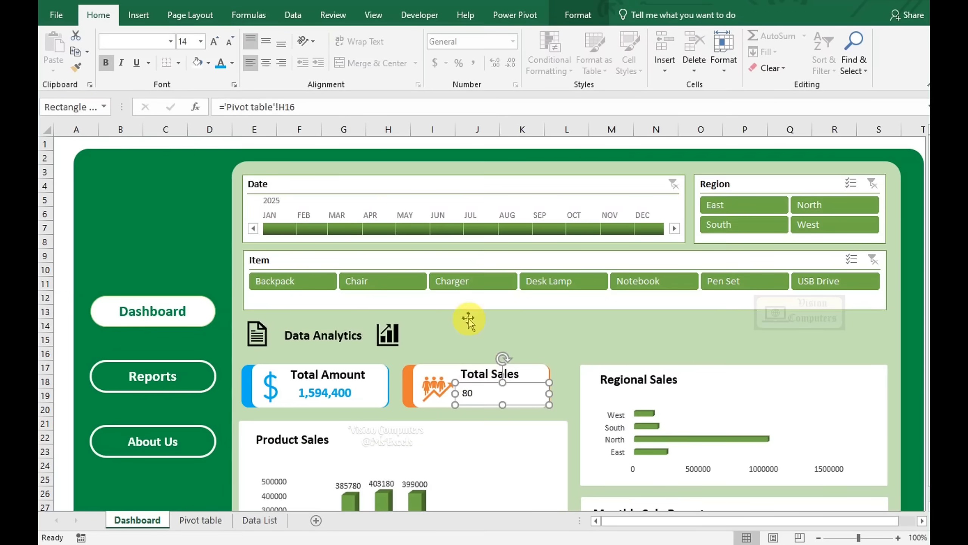
Format the linked Total Sales value as bold, size 16, in orange and align it beneath its label
click(214, 44)
click(106, 63)
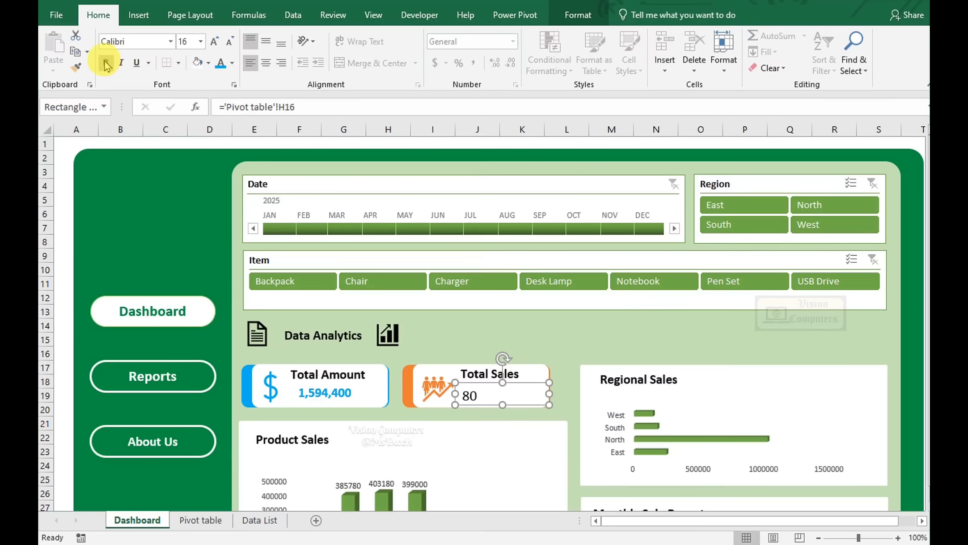
click(232, 62)
click(278, 104)
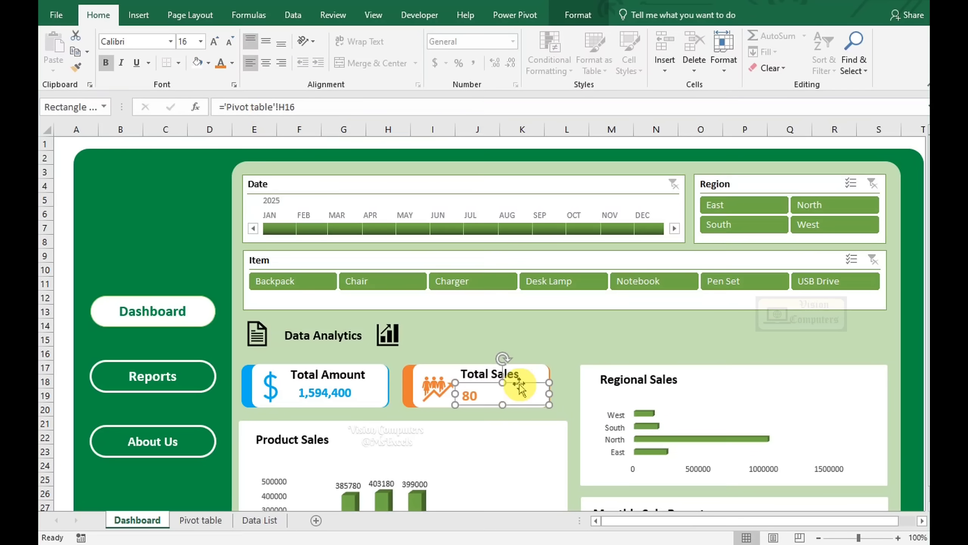
click(555, 349)
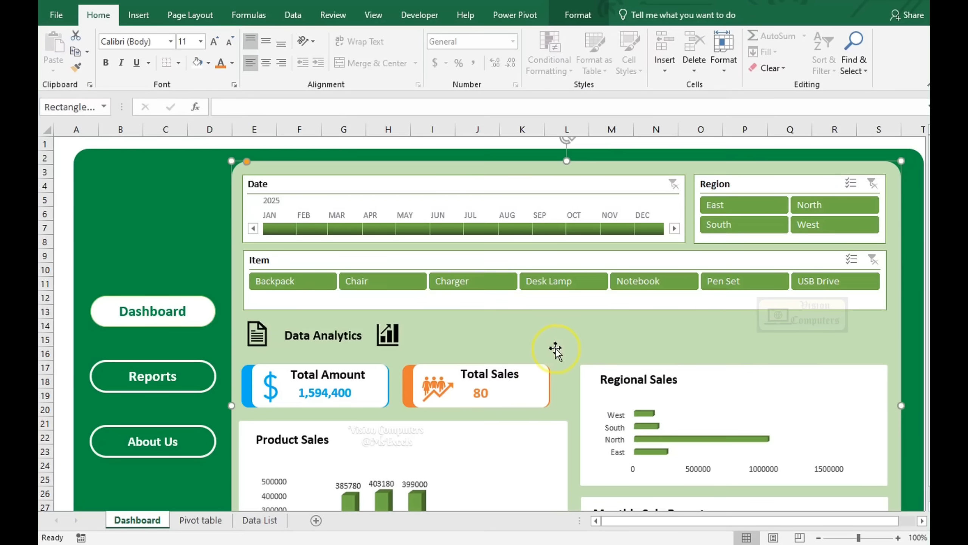
Hide the row and column headings and the formula bar on the Dashboard sheet
click(374, 15)
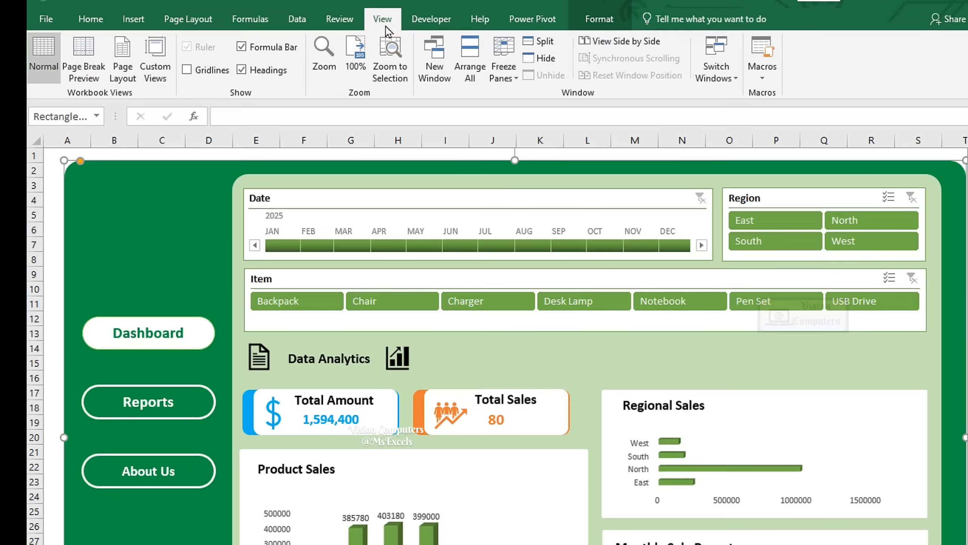
click(270, 64)
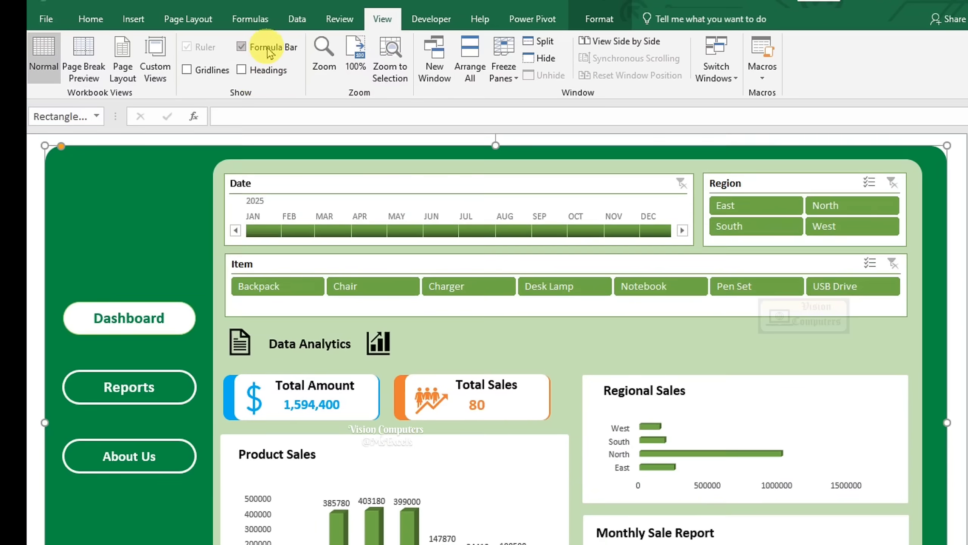
click(269, 49)
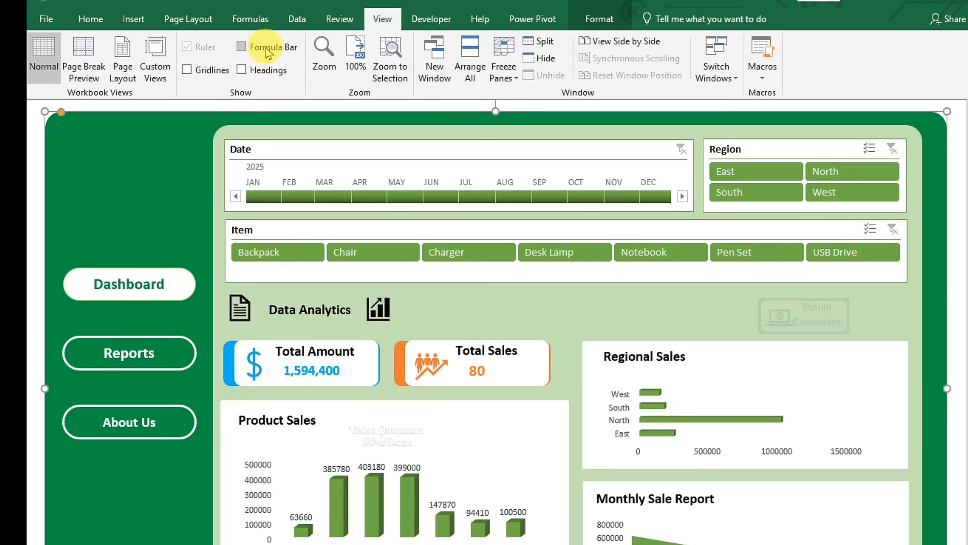
click(90, 19)
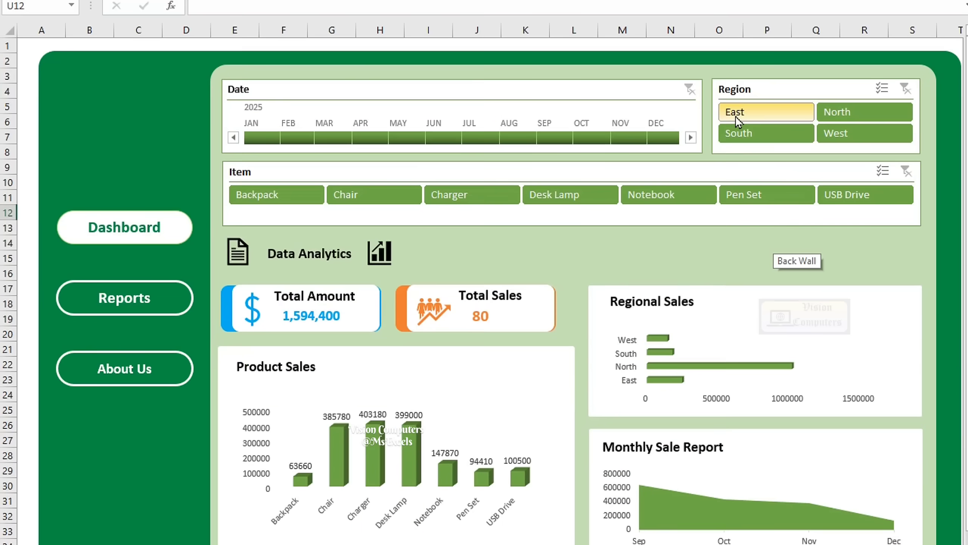
Test the dashboard by filtering Region to East, North, West, South and East again, and the Date timeline to September 2025
click(735, 116)
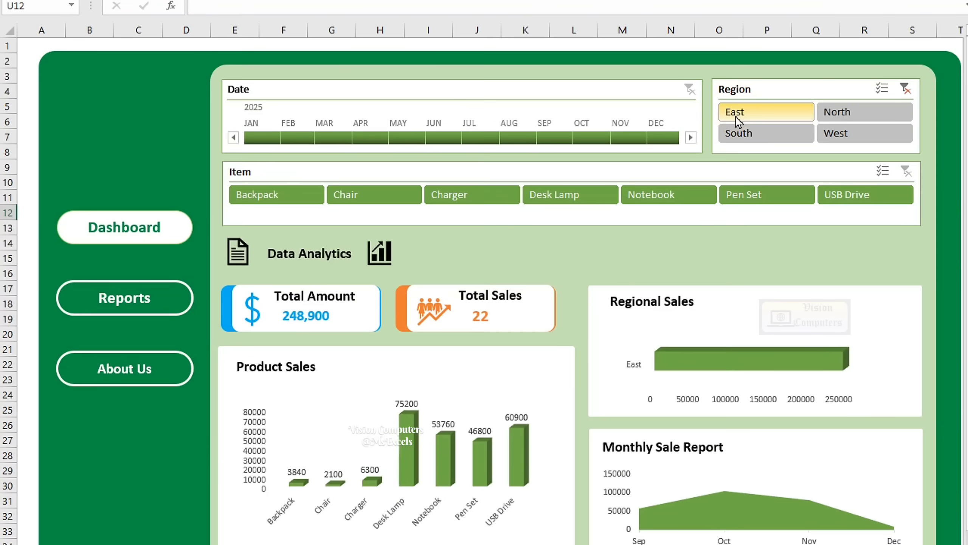
click(850, 112)
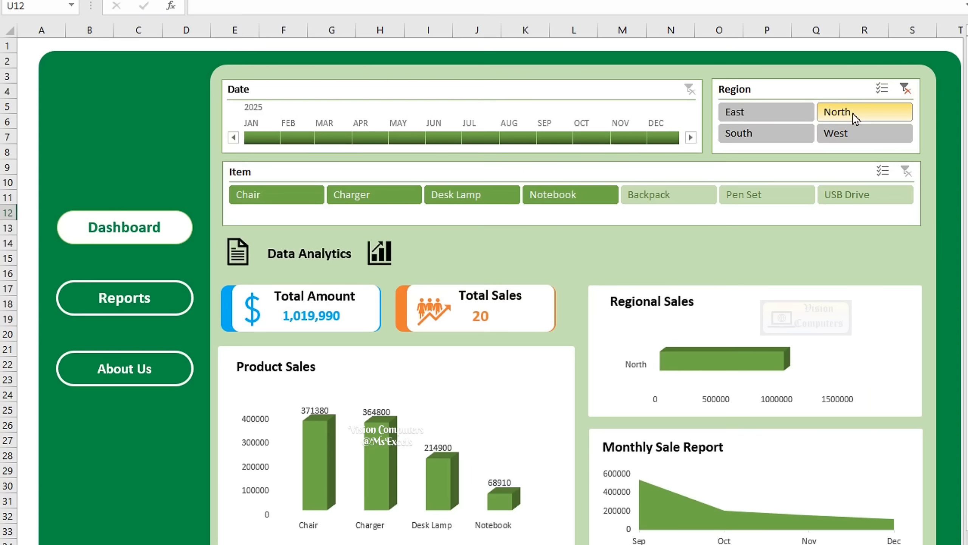
click(854, 143)
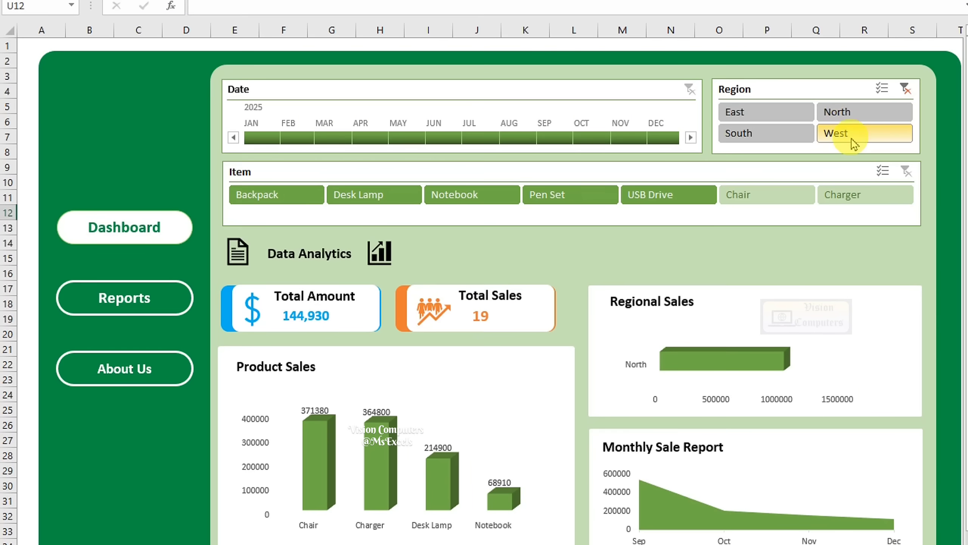
click(782, 145)
click(775, 119)
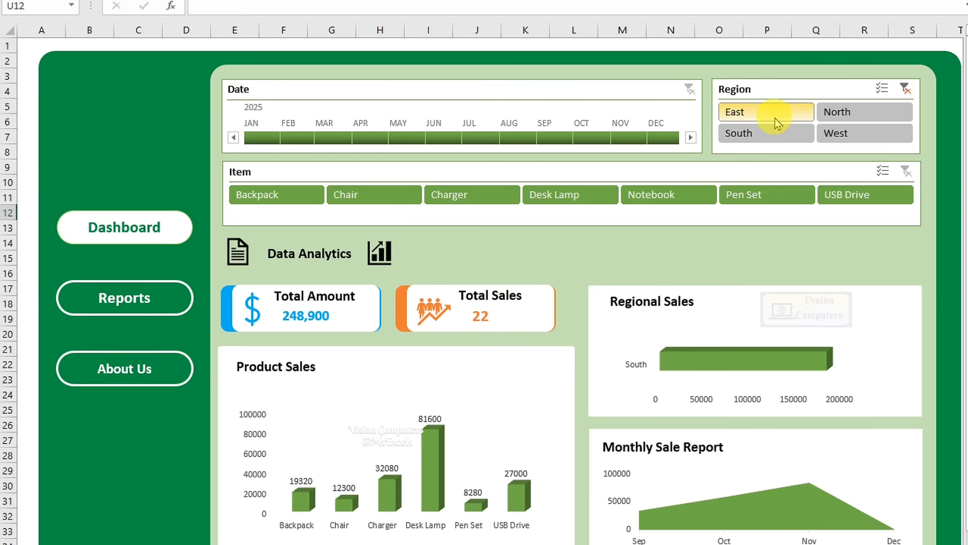
click(554, 141)
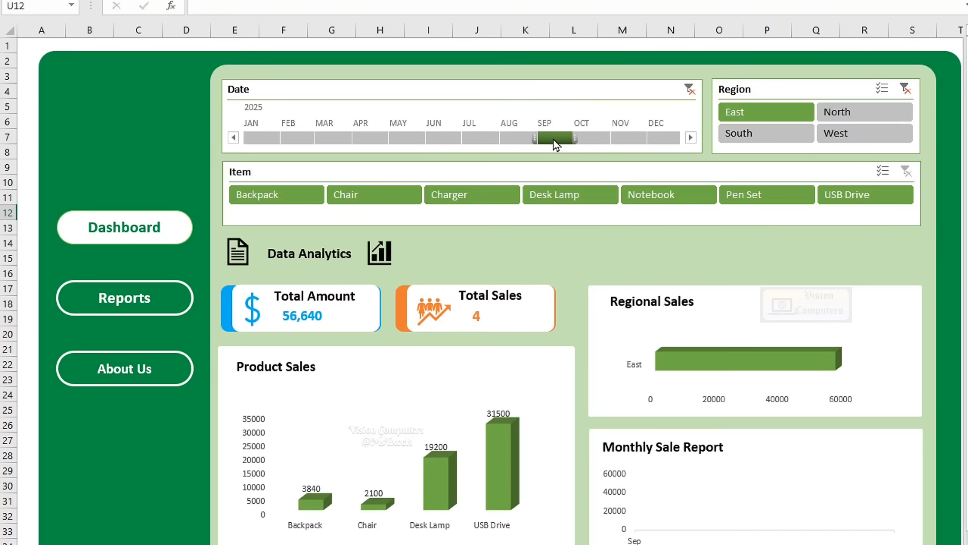
Test the Date timeline by filtering the dashboard to October, November and December 2025 in turn
drag(563, 146, 584, 137)
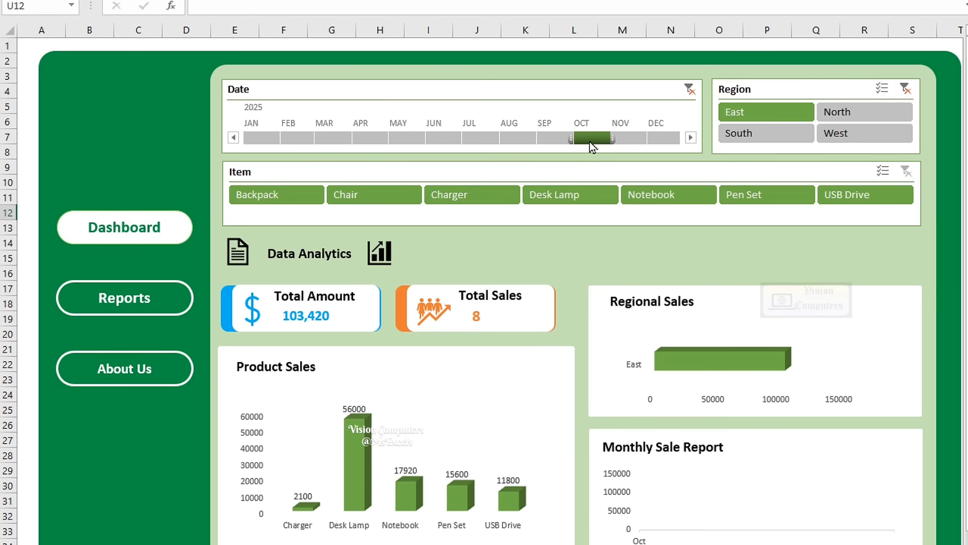
click(635, 142)
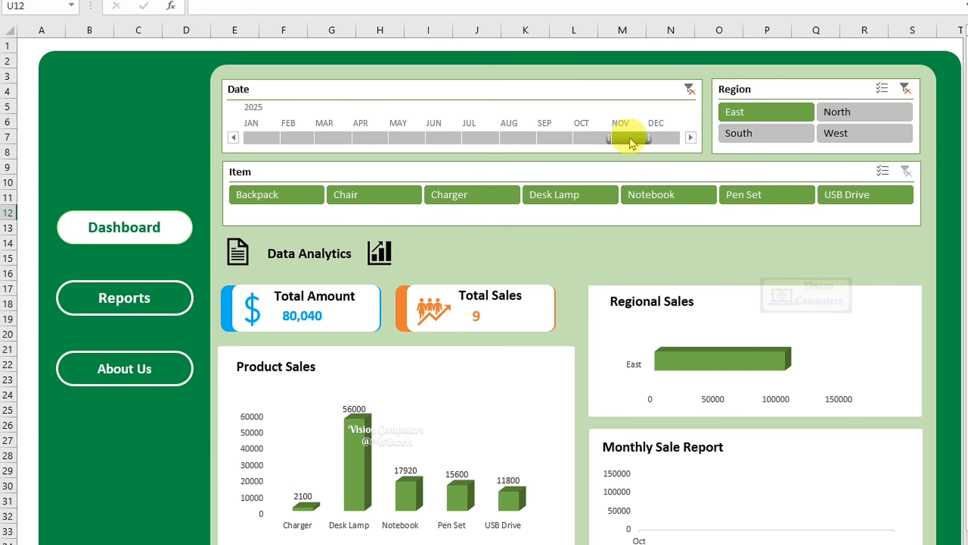
click(657, 141)
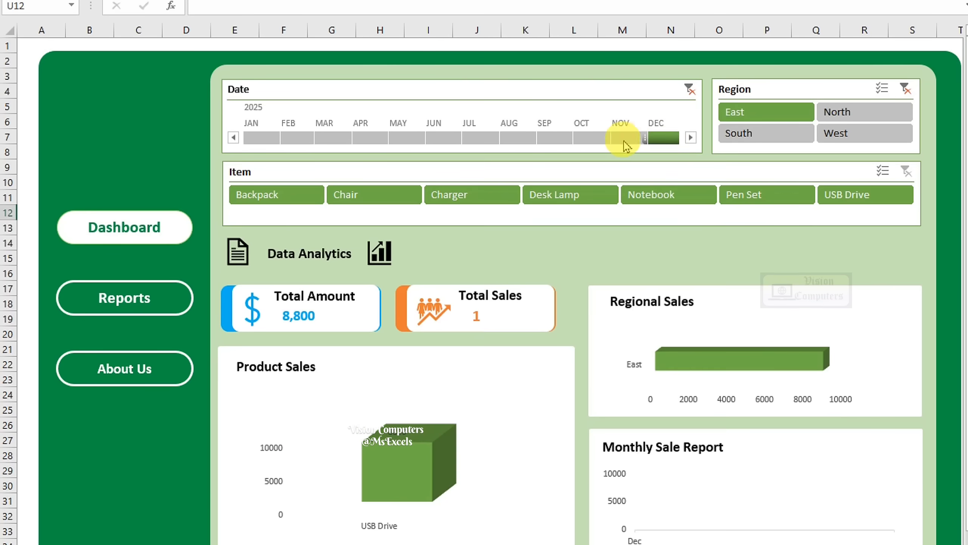
drag(552, 145, 598, 145)
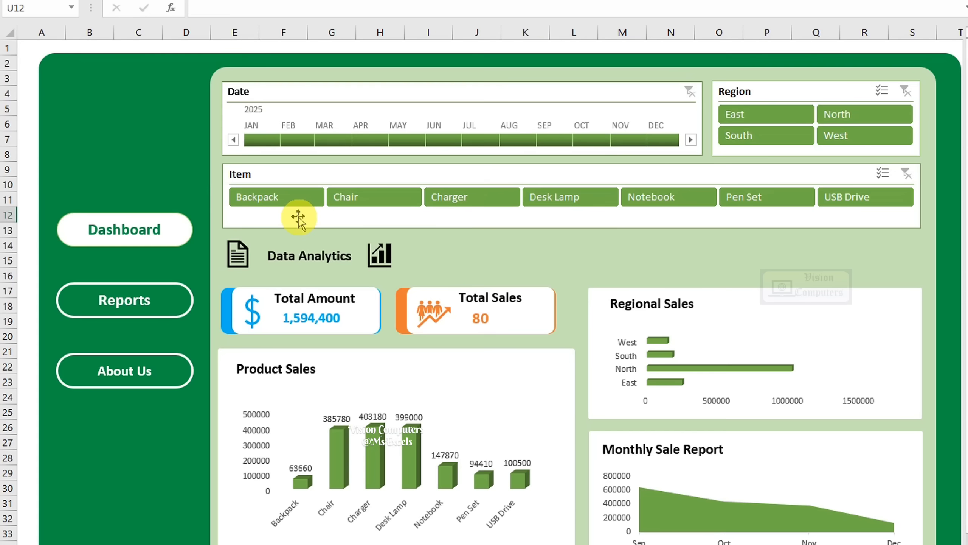
Test the Item slicer with Backpack, Chair, Charger, Desk Lamp, Desk Lamp plus Notebook, Pen Set and USB Drive in turn
click(294, 195)
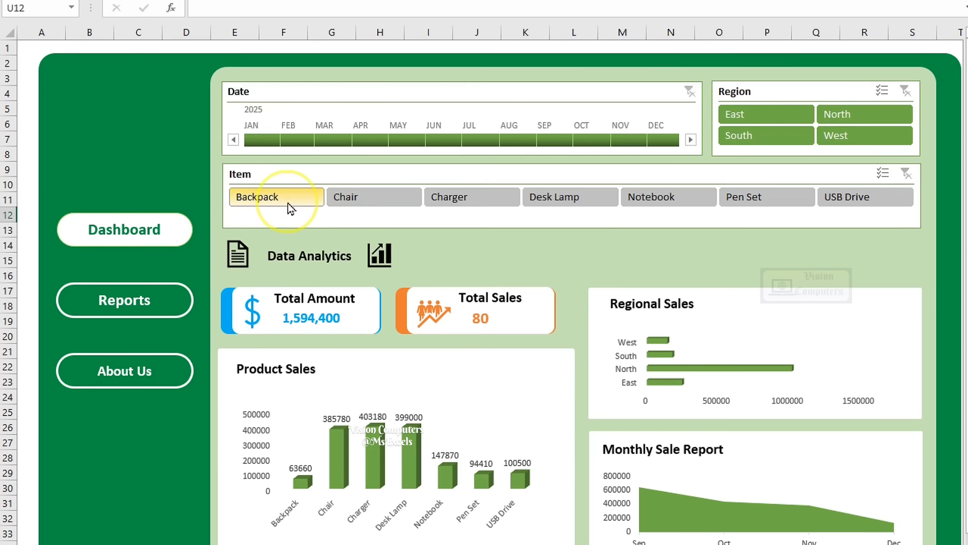
click(355, 197)
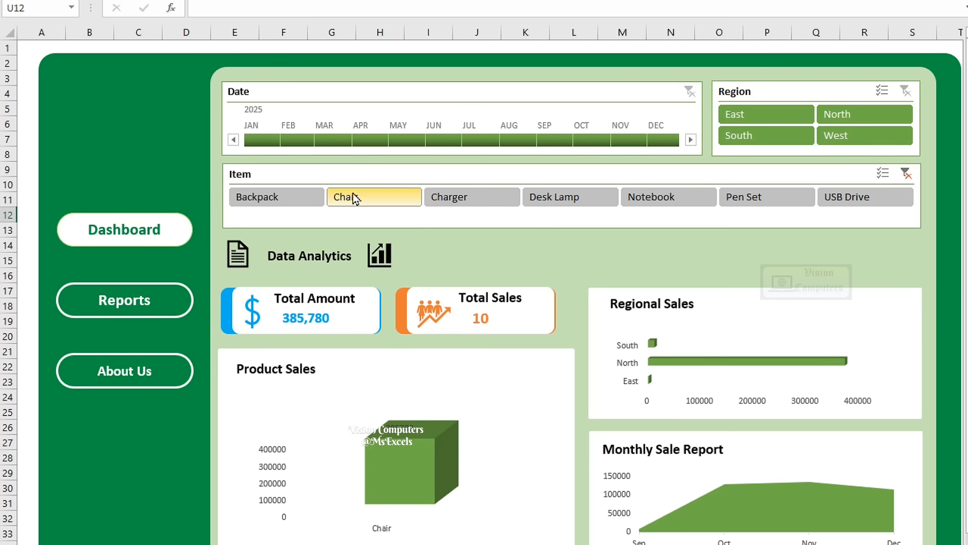
click(459, 195)
click(564, 204)
ctrl+click(650, 201)
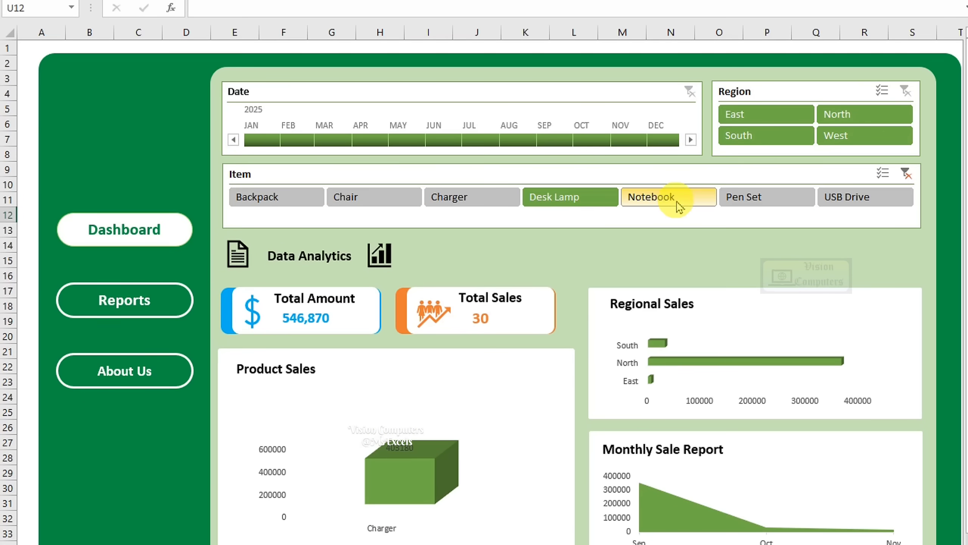
click(732, 200)
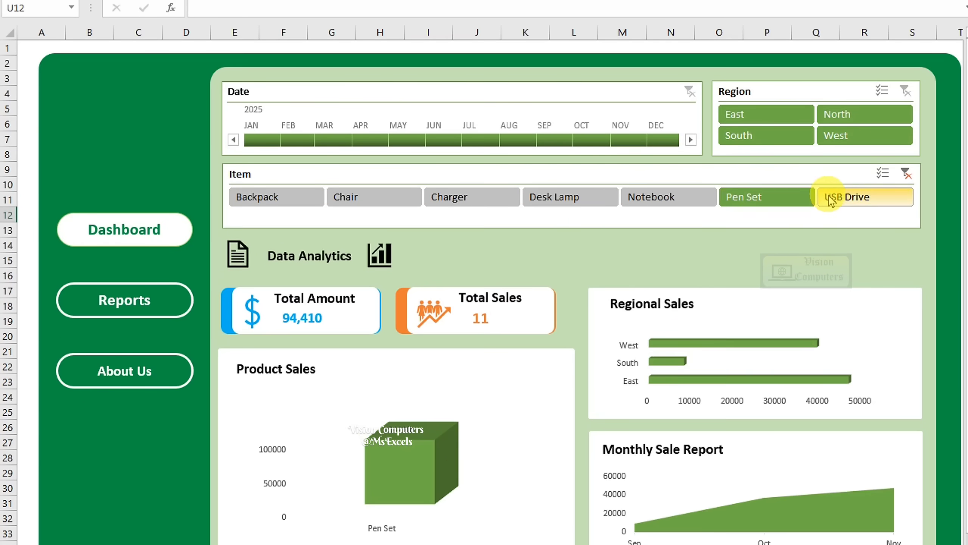
click(834, 200)
Filter the dashboard by each single item again, from Backpack through Chair, Charger, Desk Lamp, Notebook and Pen Set to USB Drive
click(282, 205)
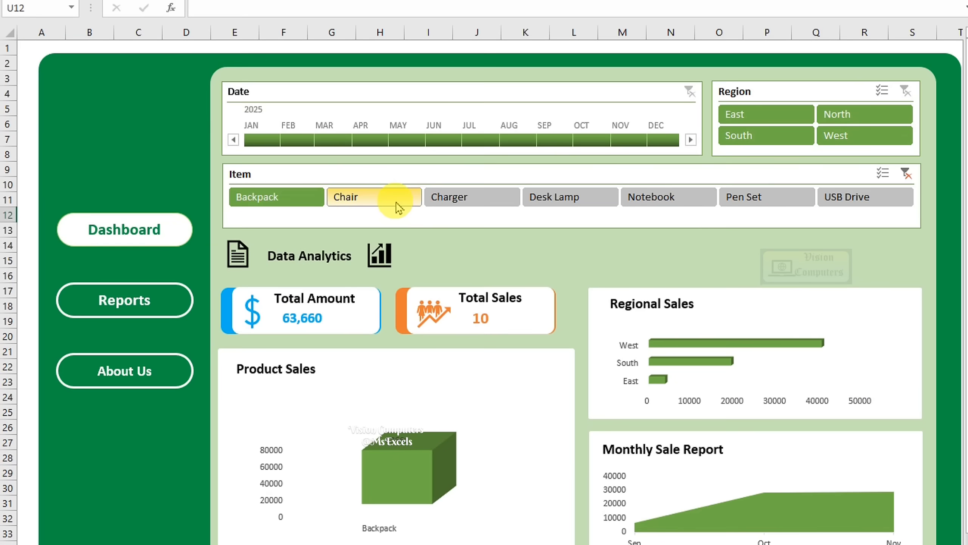
click(395, 201)
click(458, 206)
click(563, 206)
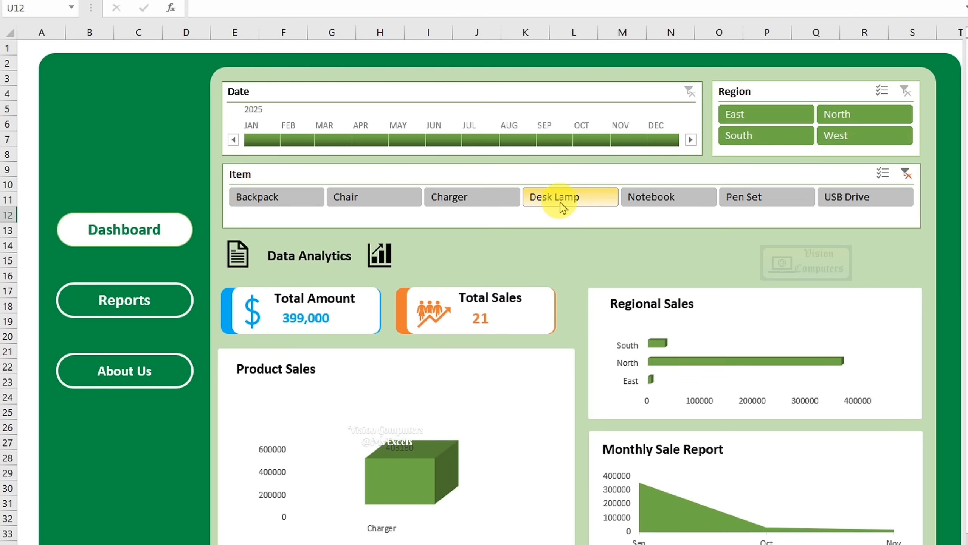
click(646, 198)
click(747, 199)
click(854, 196)
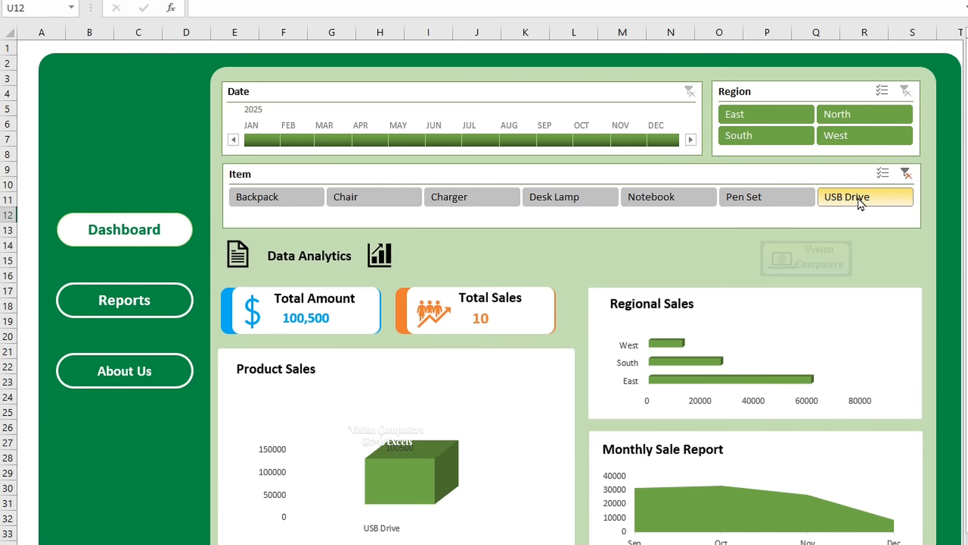